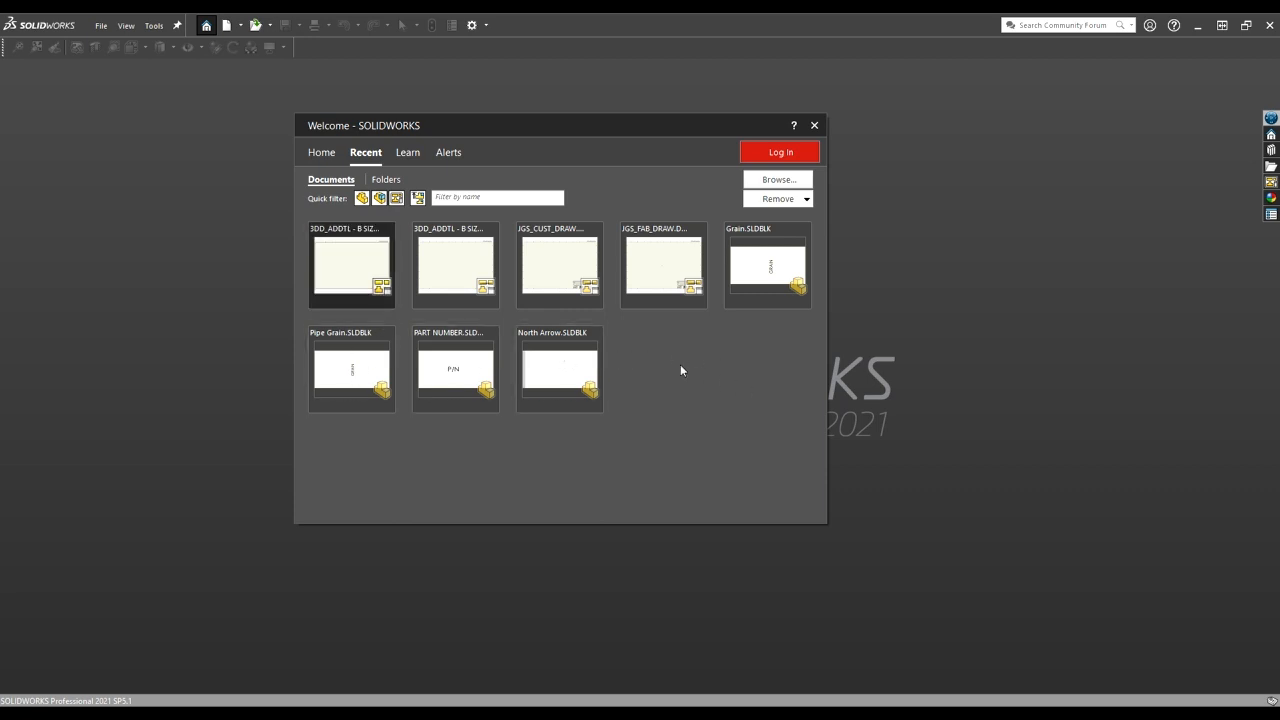
Step: Browse the Learn and Alerts pages of the welcome window and create a new part document
left_click(409, 152)
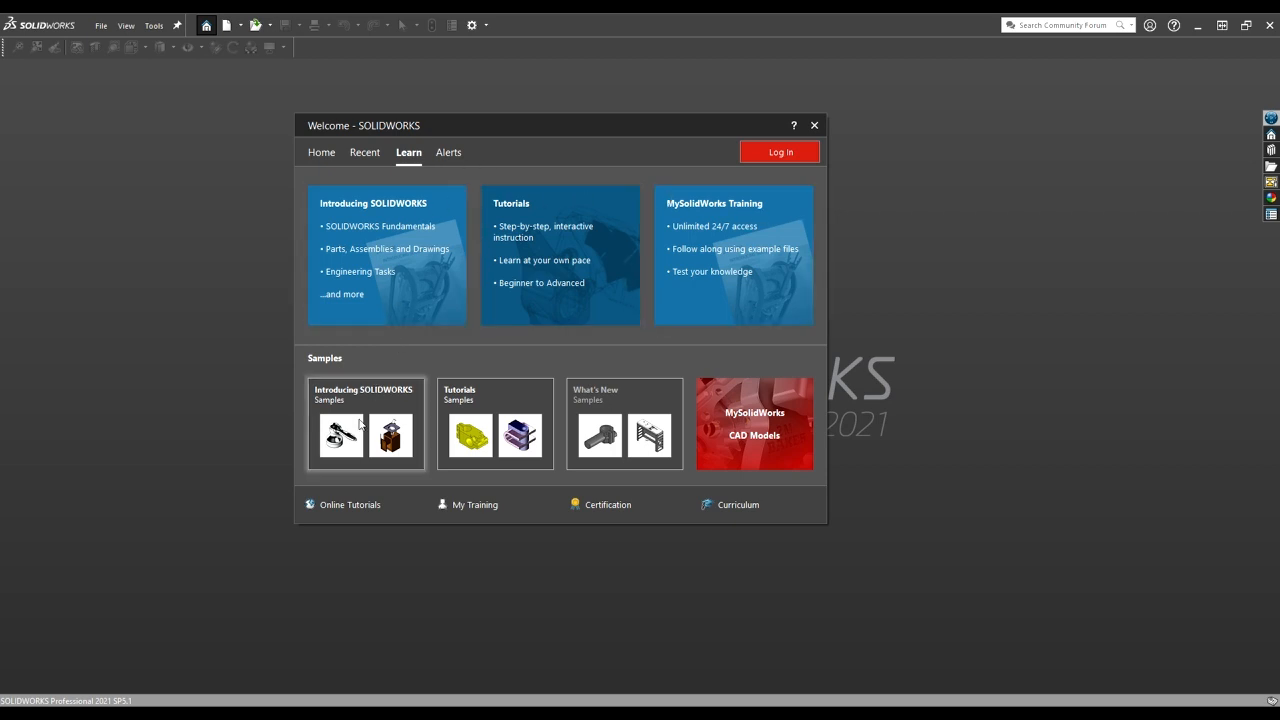
left_click(450, 153)
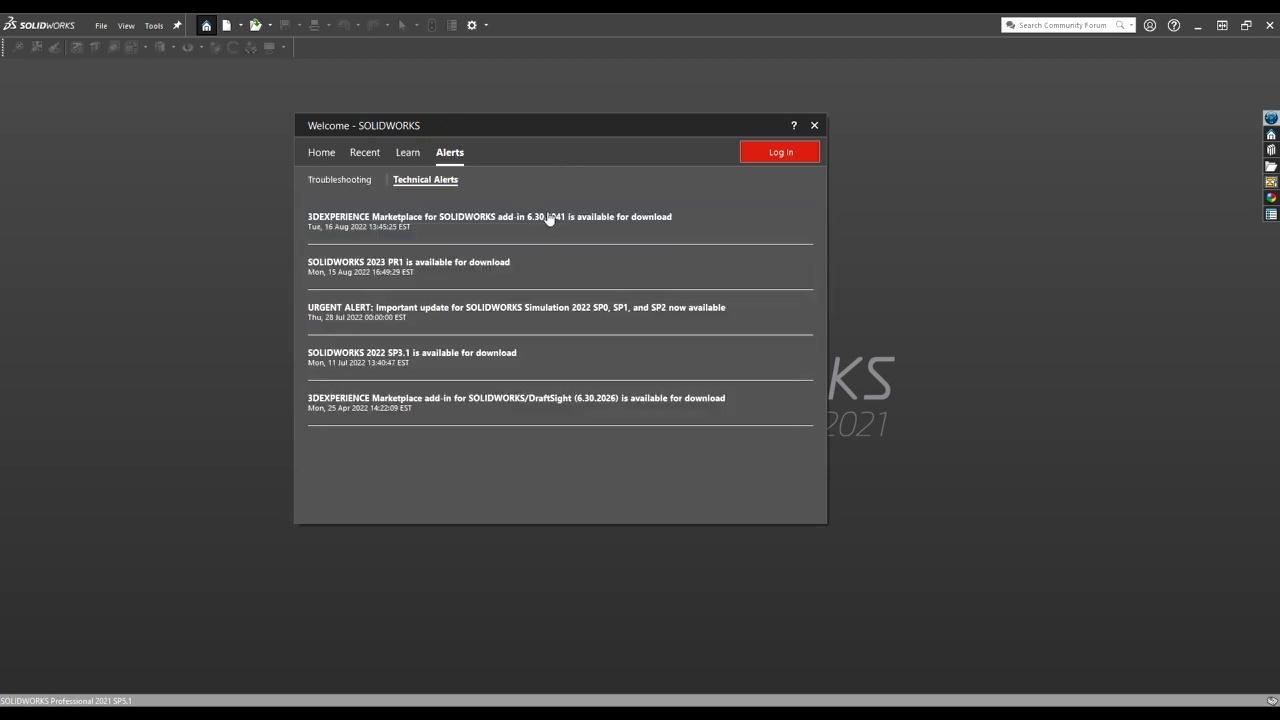
left_click(322, 153)
left_click(338, 210)
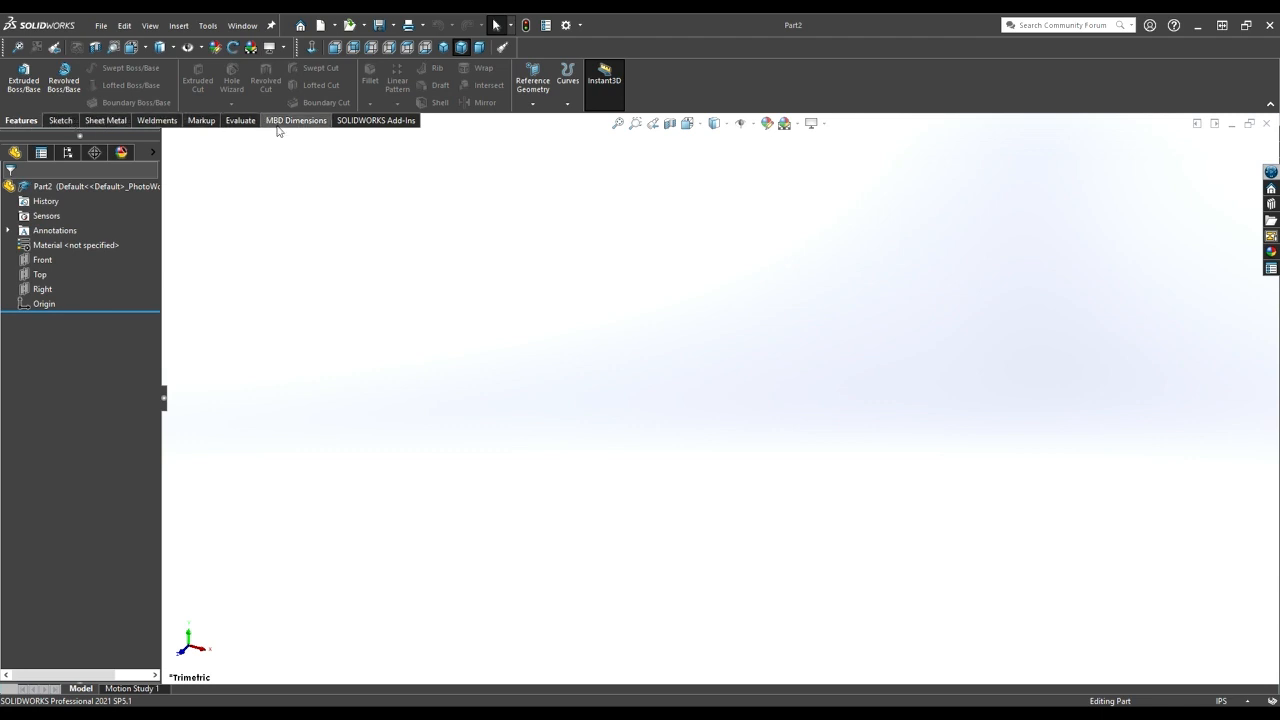
Step: Hide the Evaluate command set from the CommandManager
right_click(361, 125)
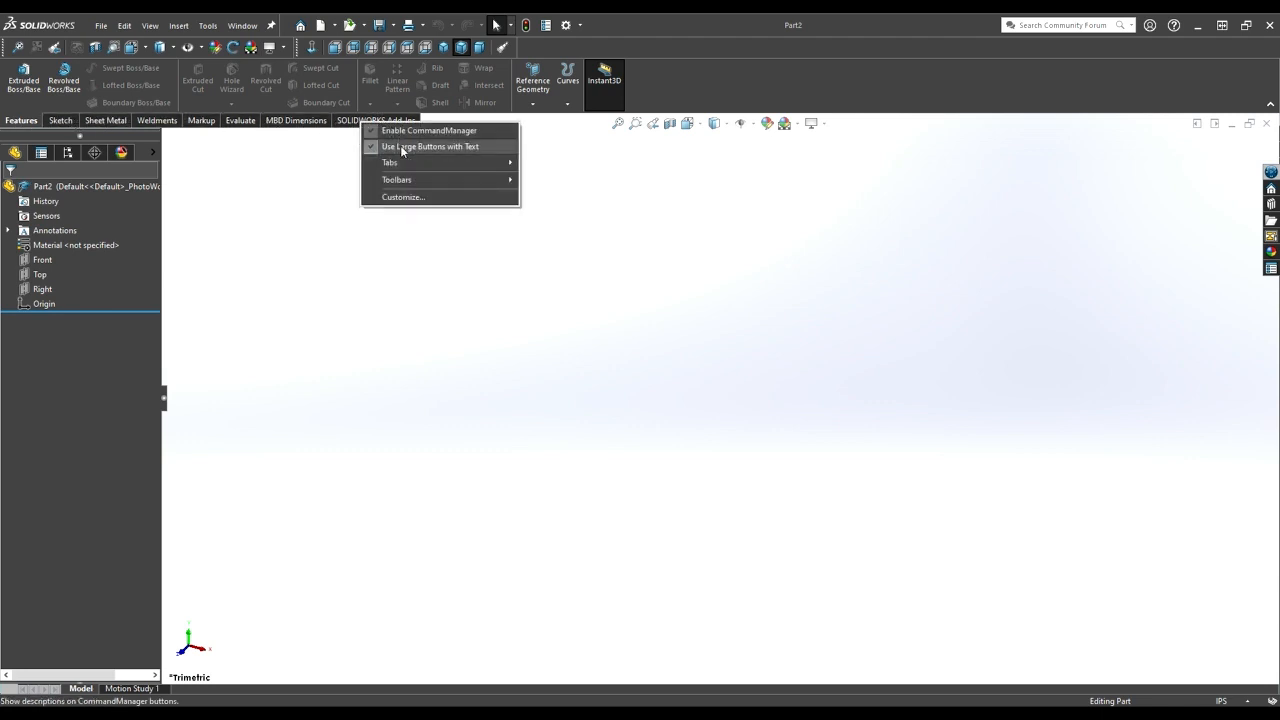
mouse_move(401, 160)
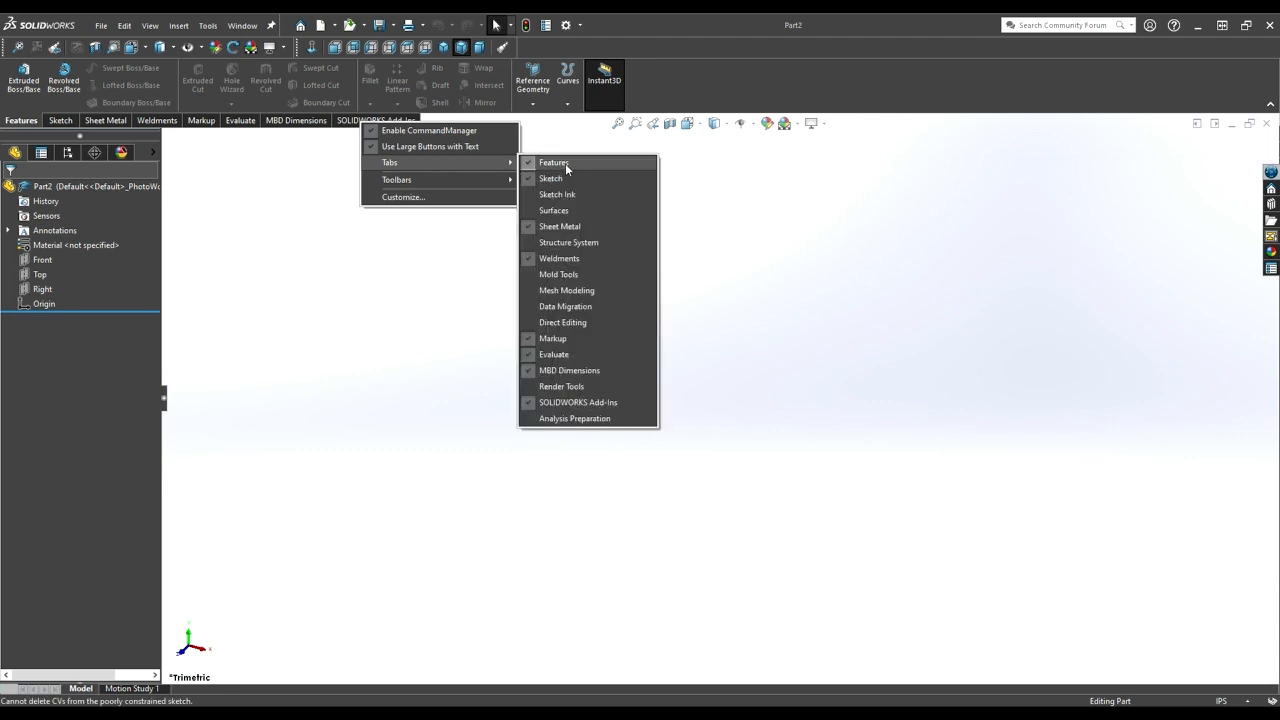
left_click(553, 354)
left_click(101, 27)
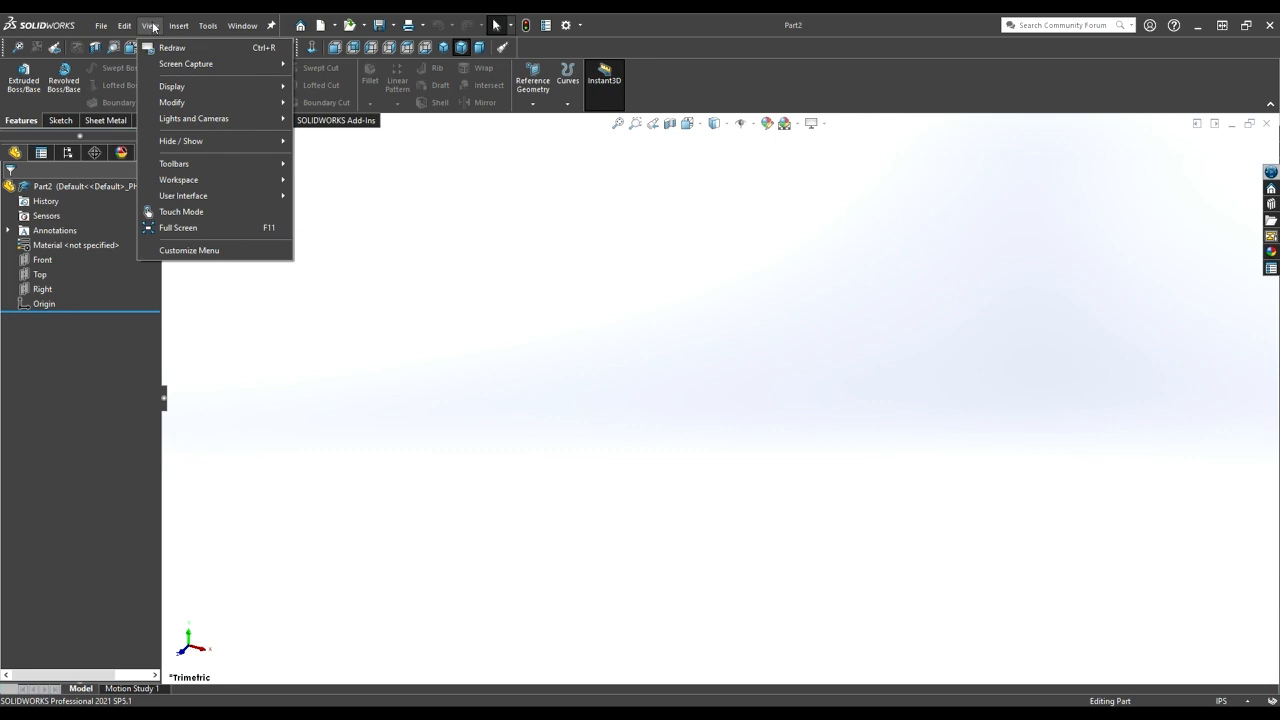
mouse_move(255, 27)
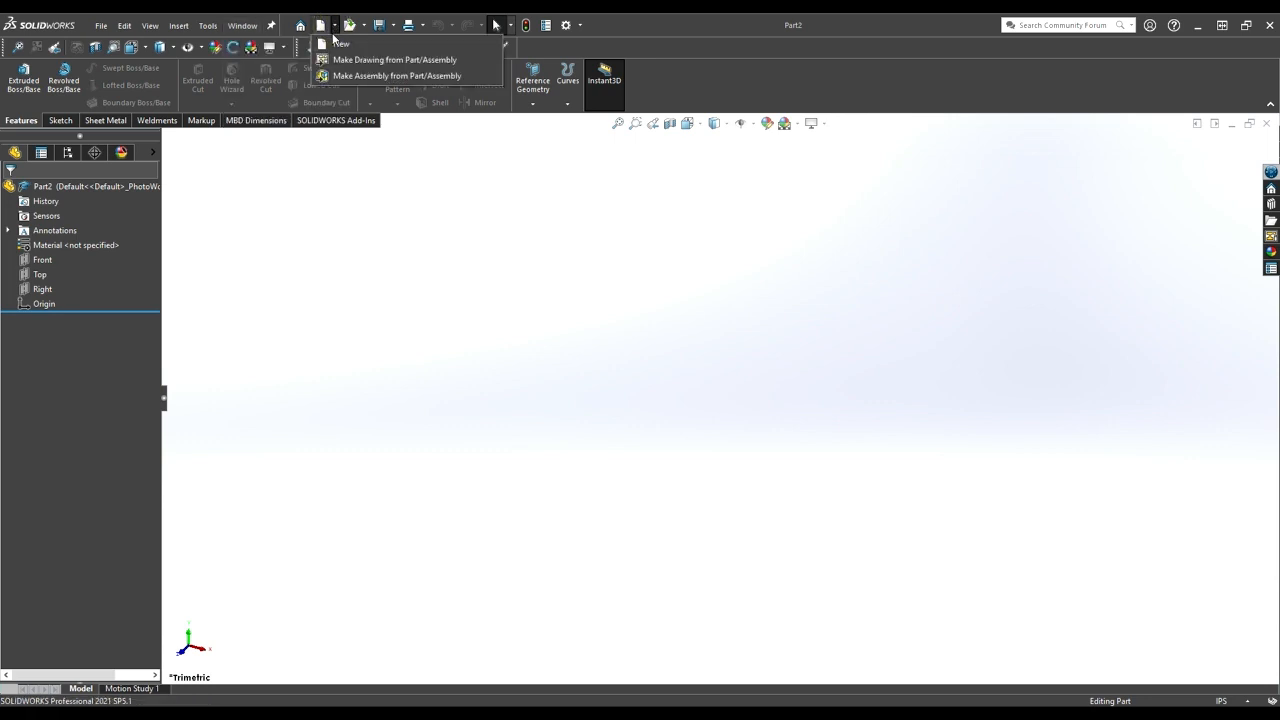
mouse_move(361, 28)
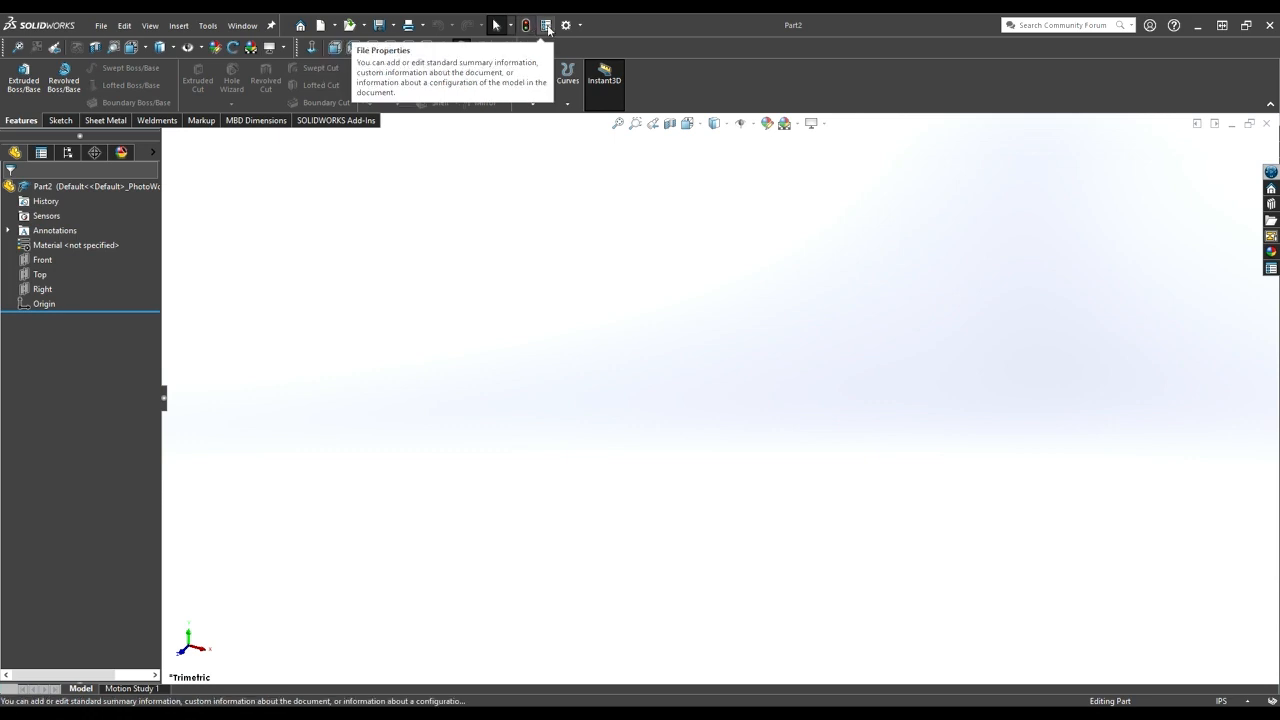
mouse_move(576, 31)
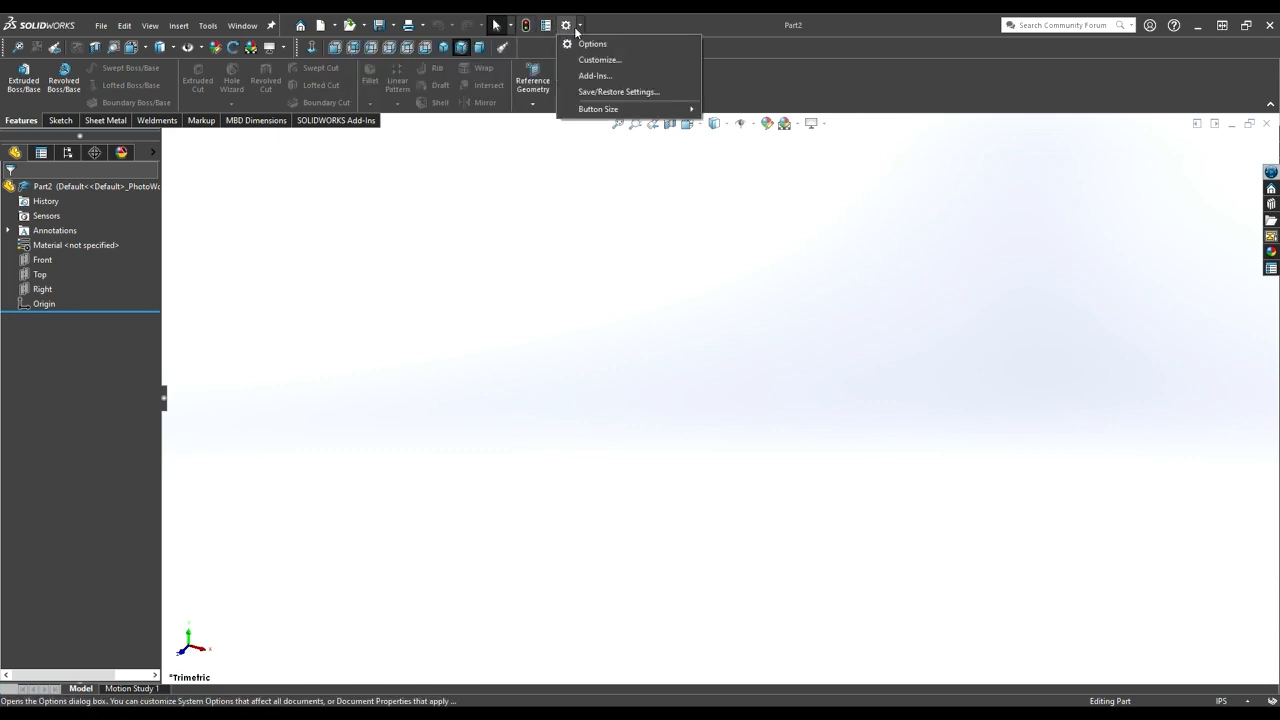
Step: Open the document's unit settings, view the length unit choices of the Custom system, and return to IPS
left_click(566, 25)
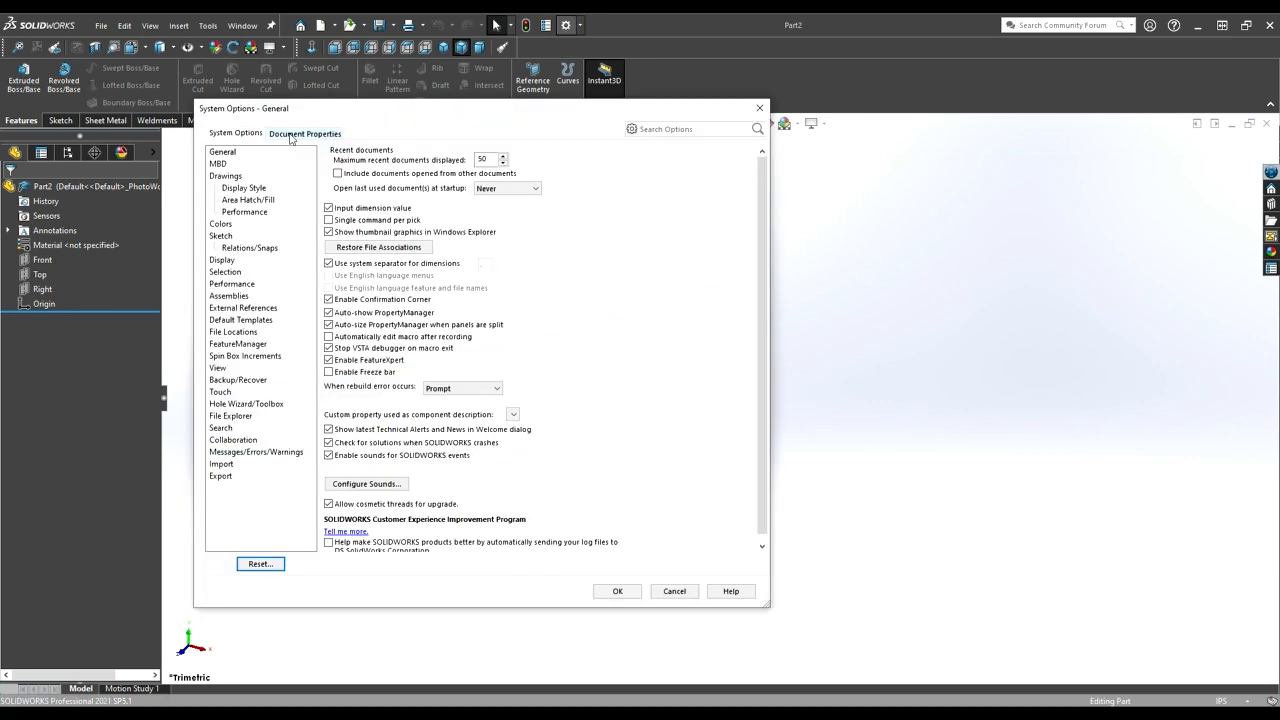
left_click(290, 133)
left_click(218, 248)
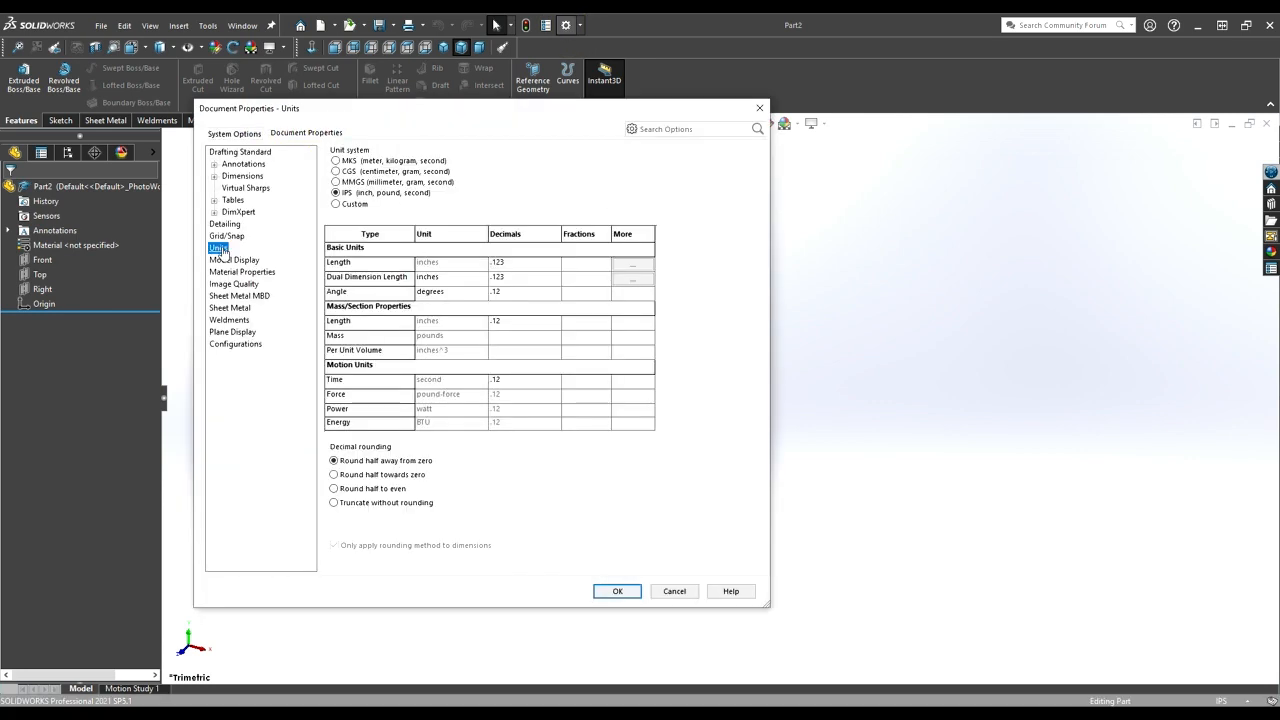
left_click(335, 204)
left_click(455, 262)
left_click(467, 263)
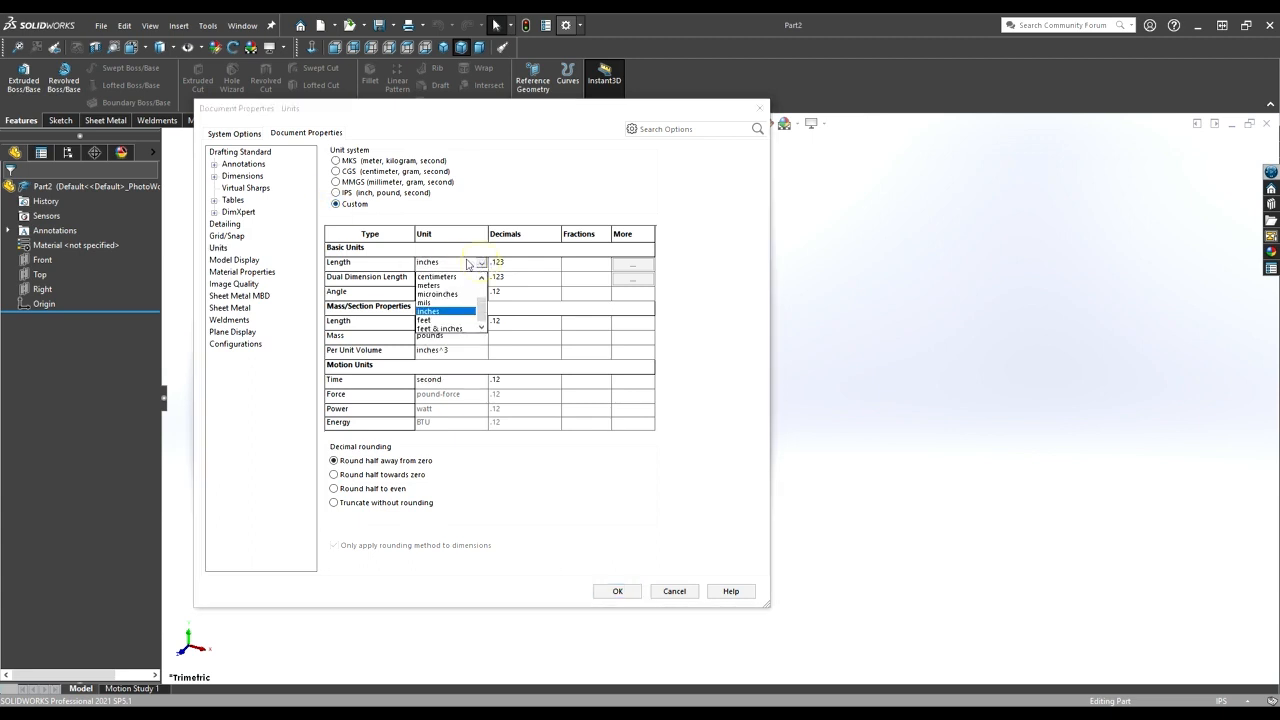
left_click(350, 193)
Step: Examine the decimal and fraction options for the length units and accept the document properties
left_click(515, 277)
left_click(515, 277)
left_click(516, 270)
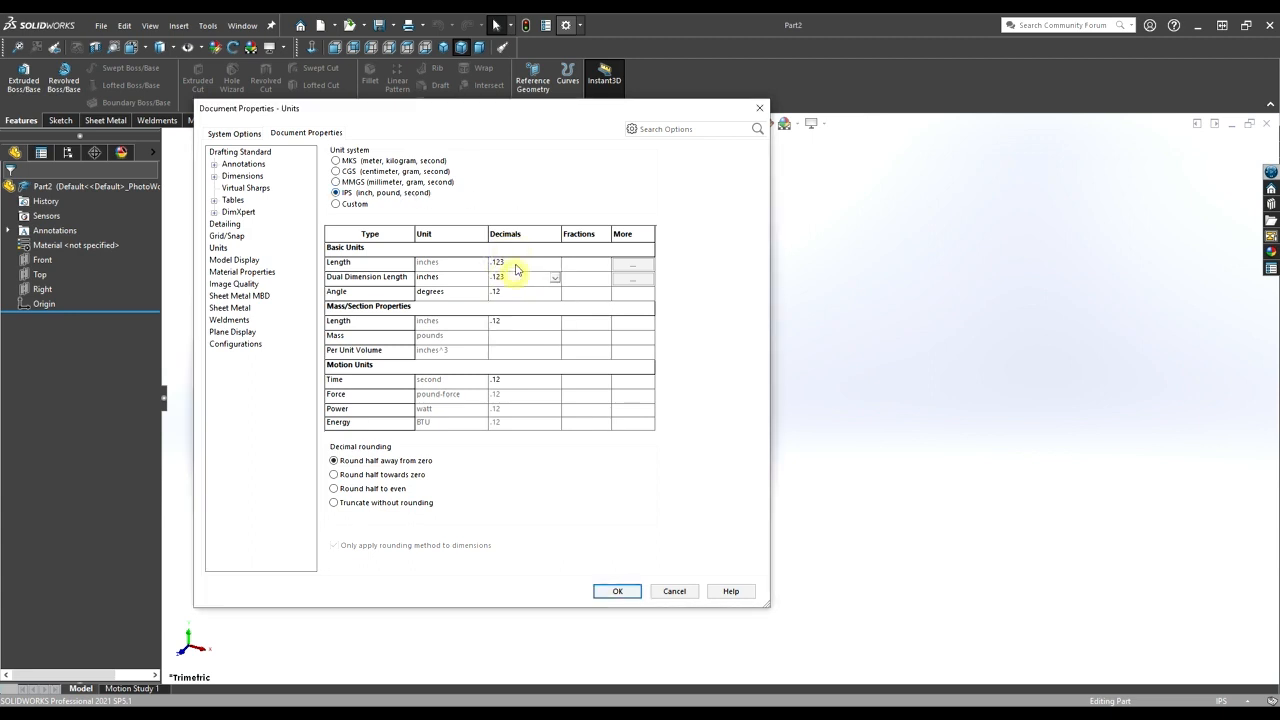
left_click(585, 264)
double_click(582, 262)
left_click(633, 265)
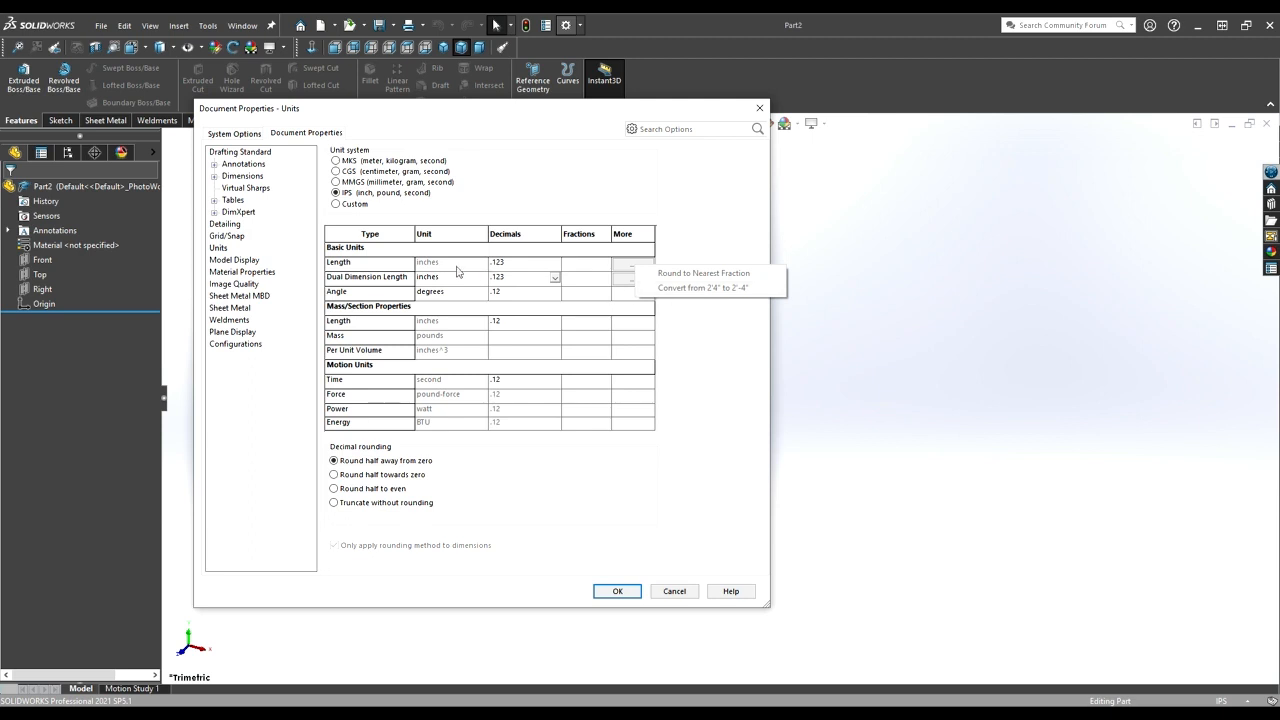
left_click(617, 591)
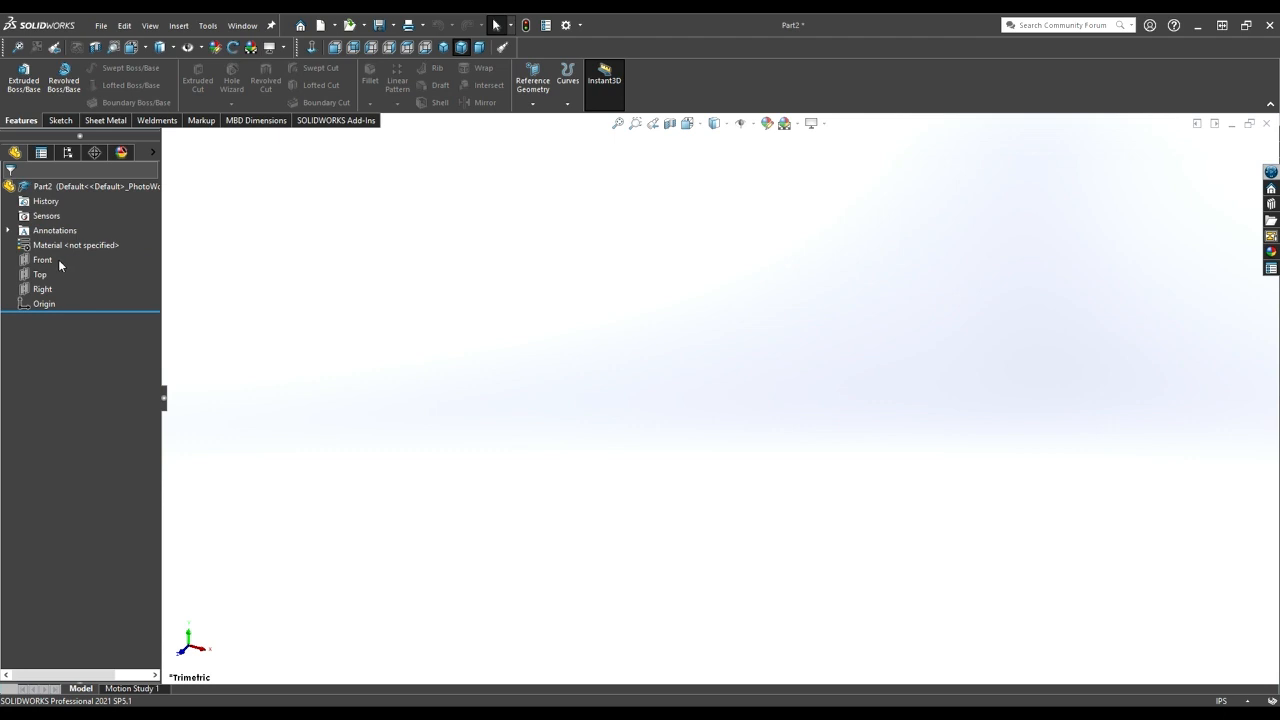
Step: Start a new sketch on the Front plane
left_click(36, 274)
left_click(30, 289, "ctrl")
left_click(24, 260)
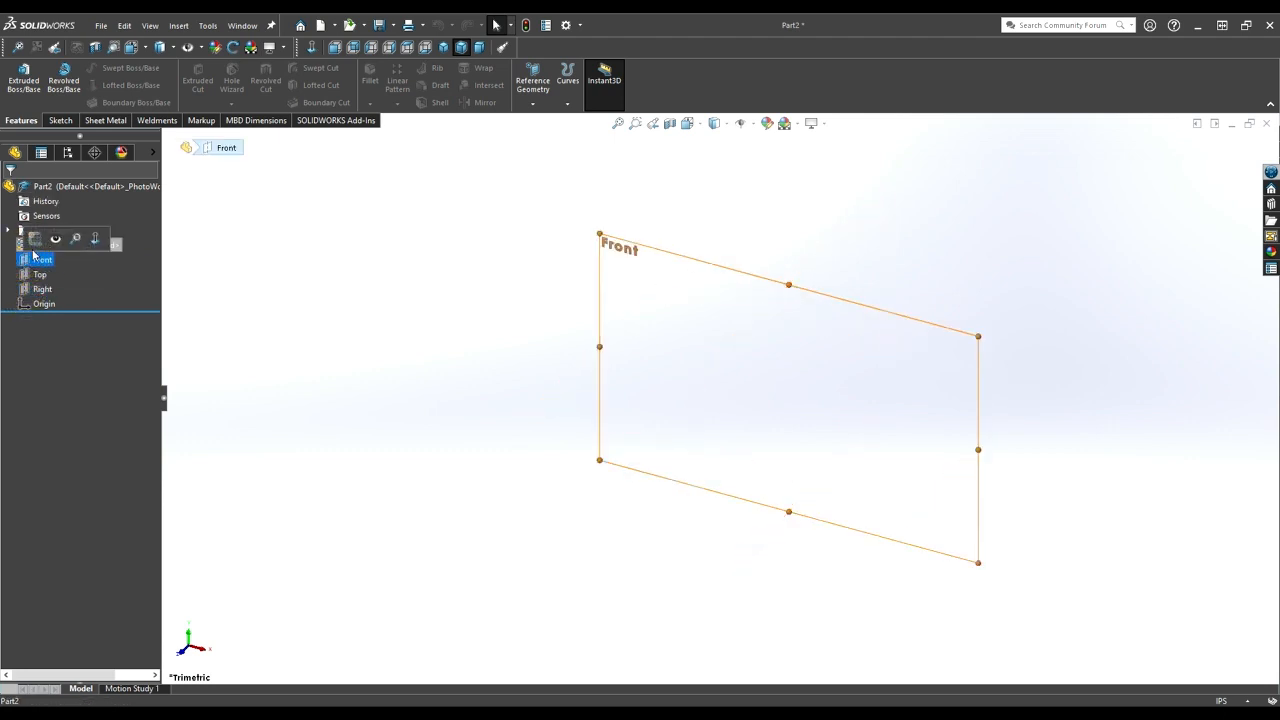
left_click(37, 242)
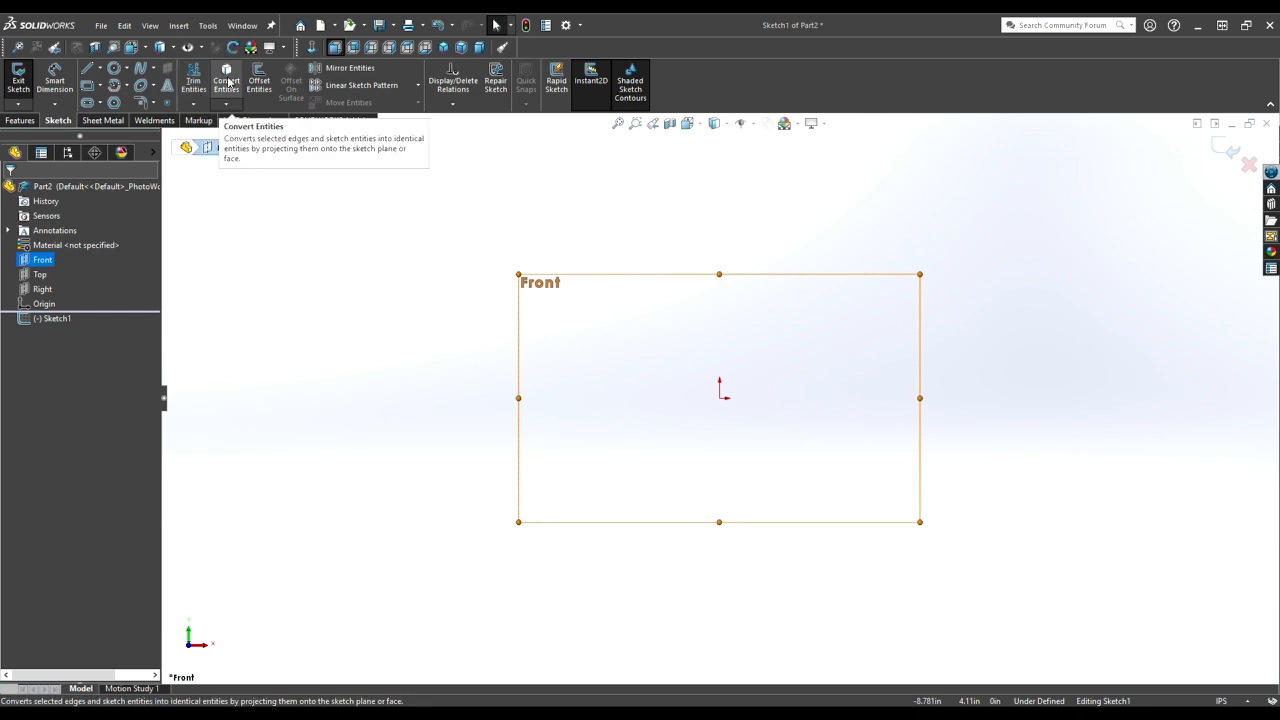
left_click(259, 80)
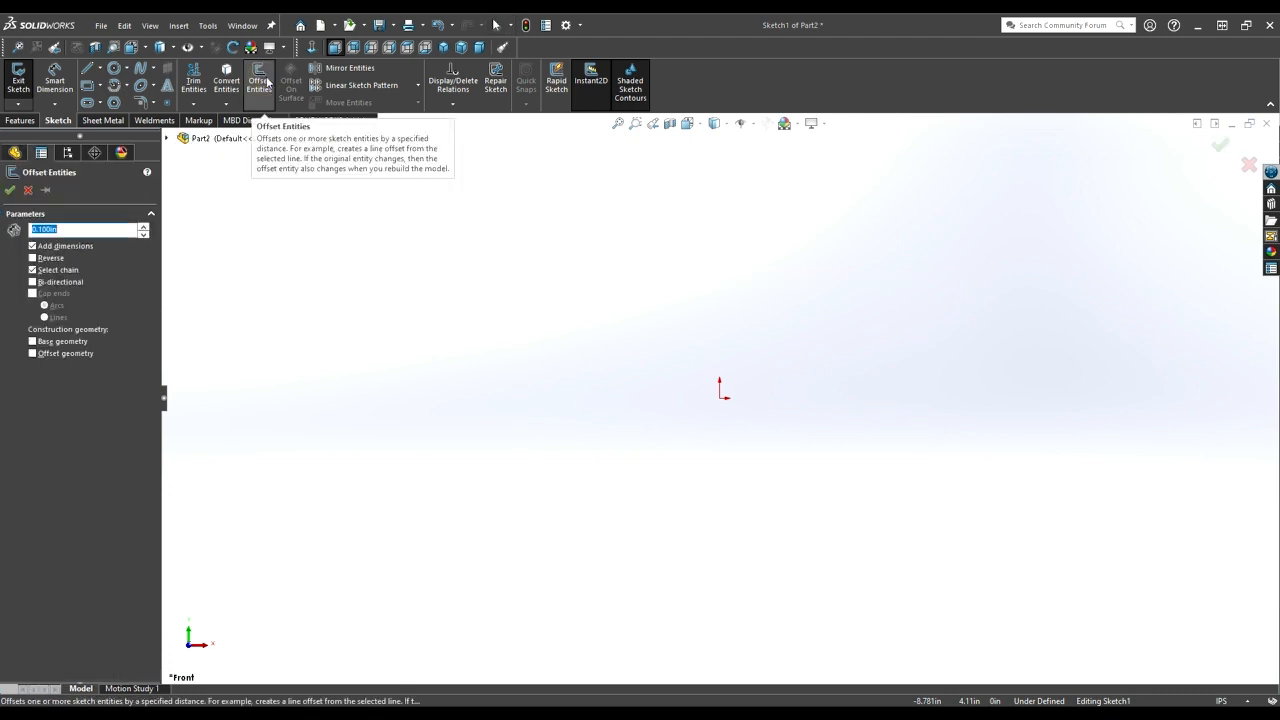
left_click(339, 87)
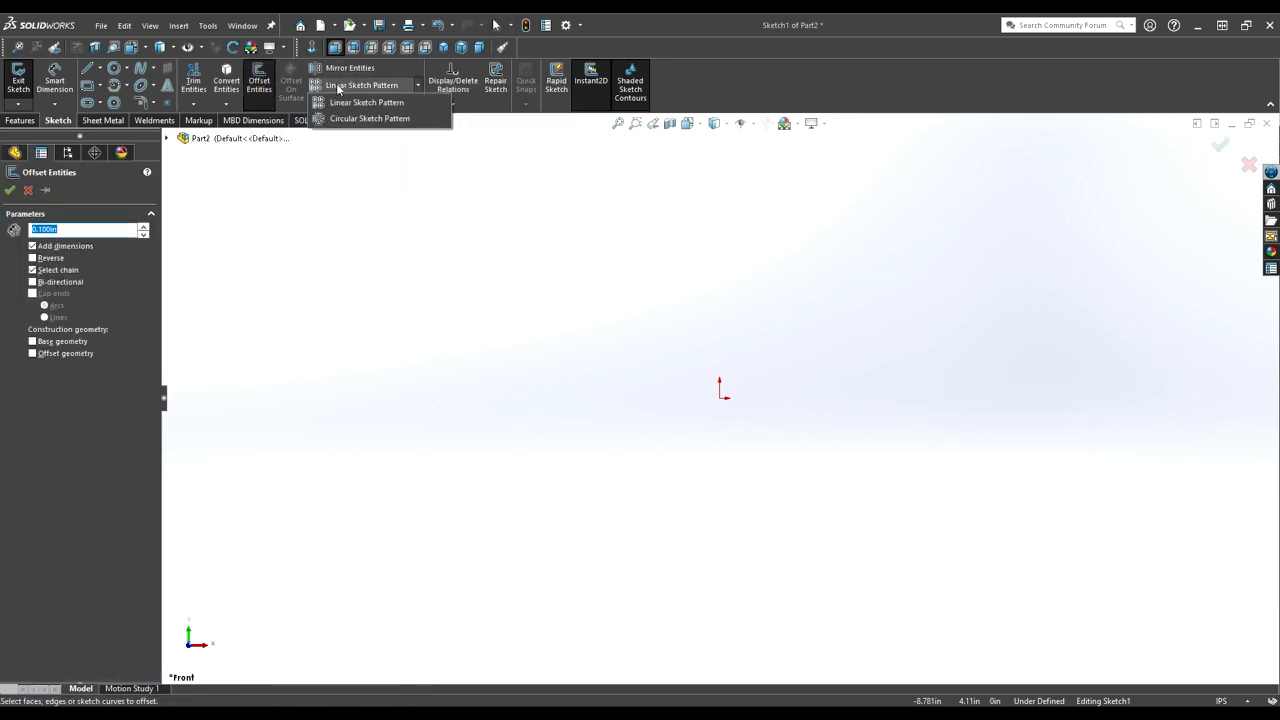
Step: Sketch a closed rectangle of four connected lines from the origin, about 2.69 in wide and 1.58 in high
left_click(88, 69)
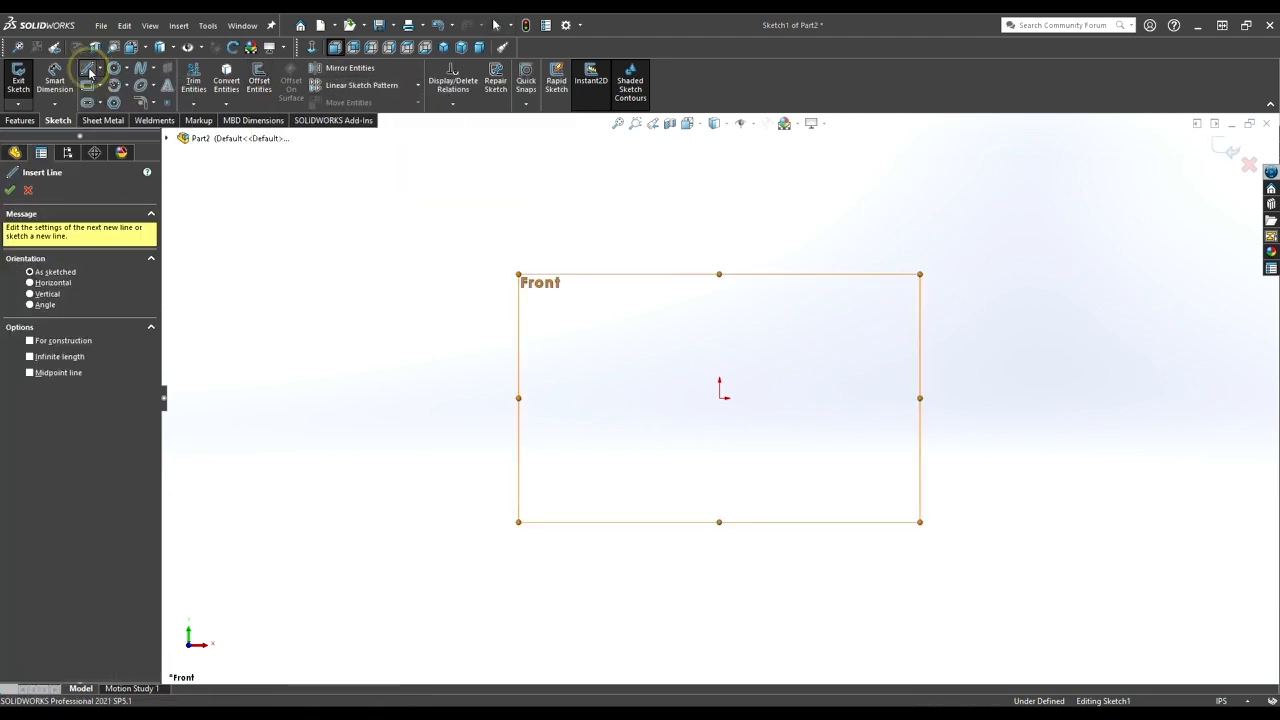
left_click(719, 398)
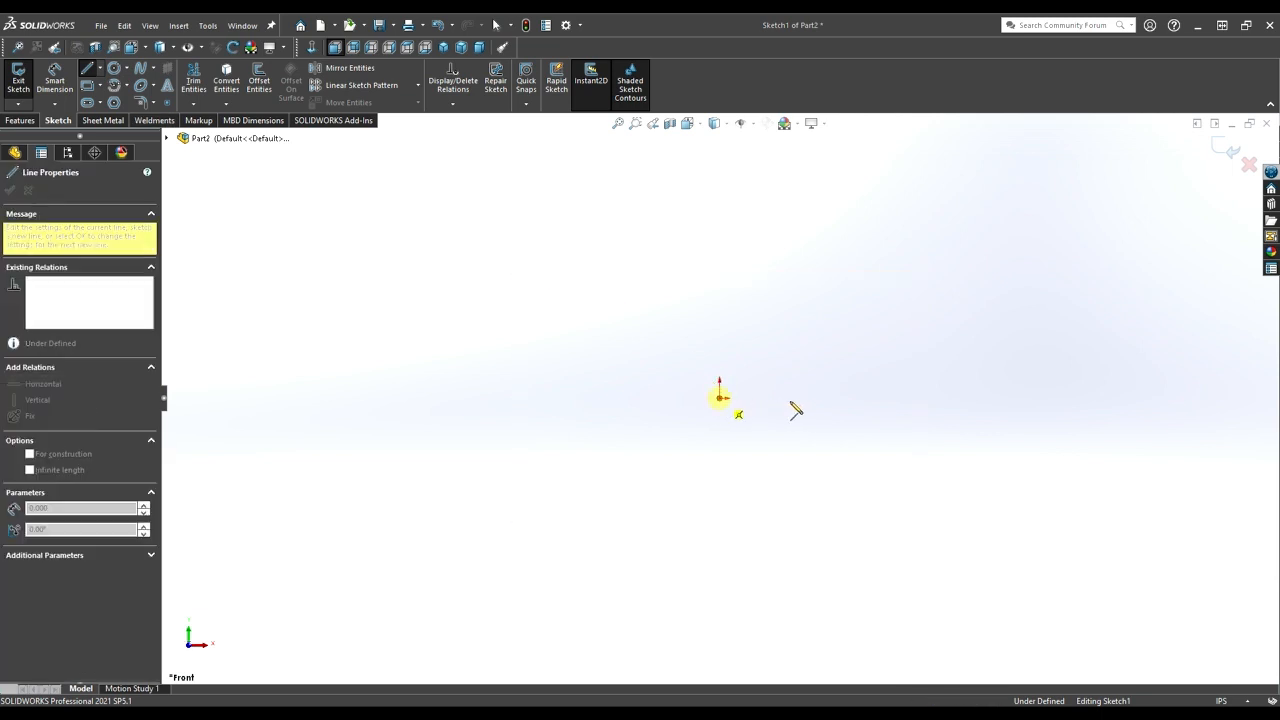
left_click(888, 398)
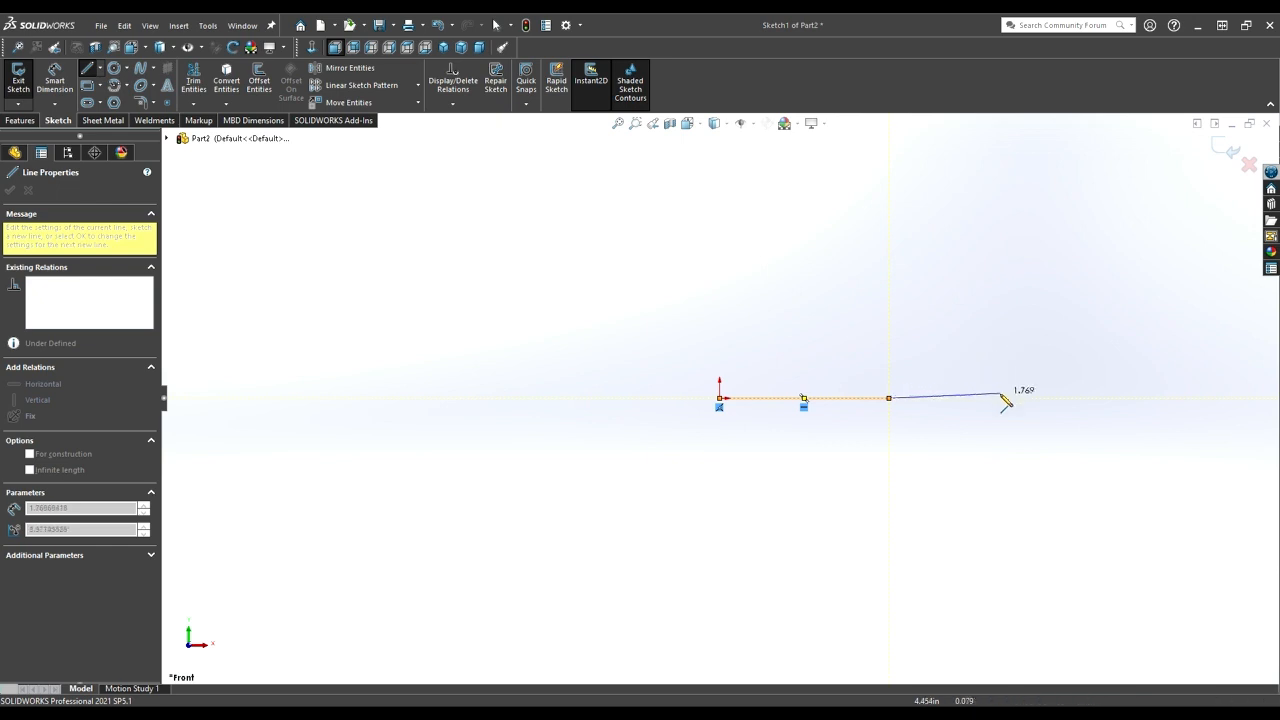
left_click(889, 298)
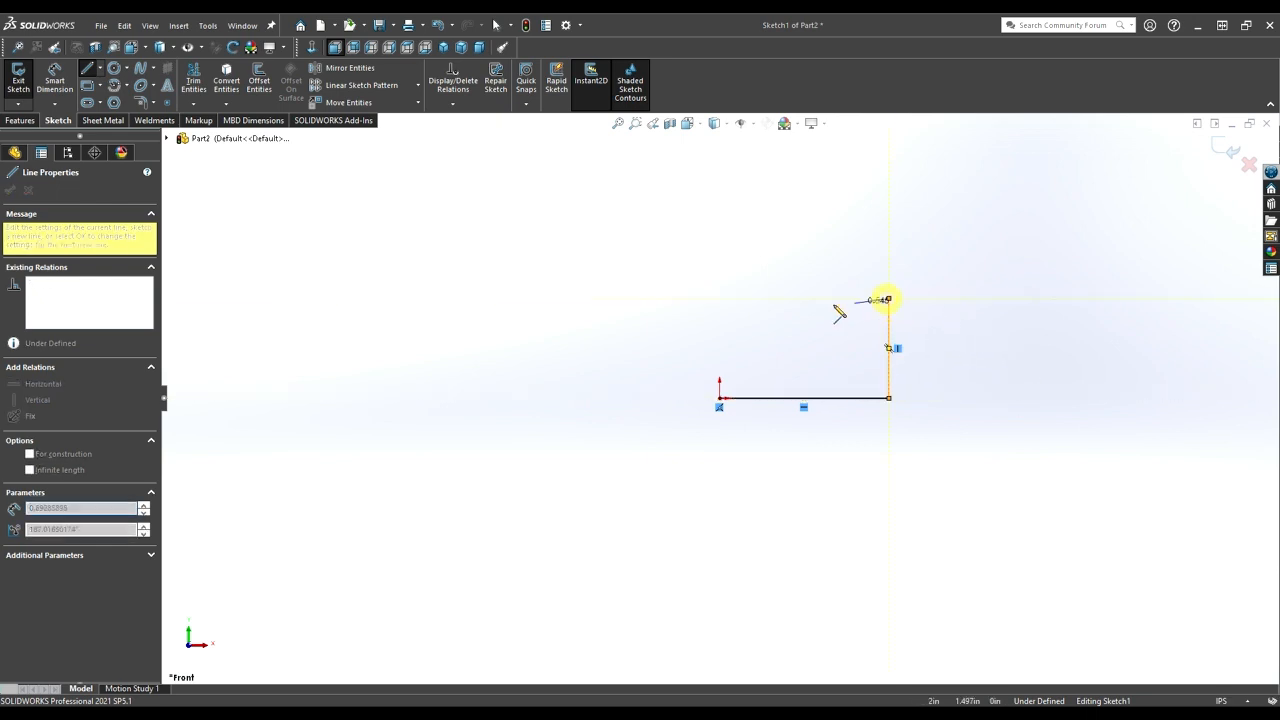
left_click(719, 298)
left_click(719, 398)
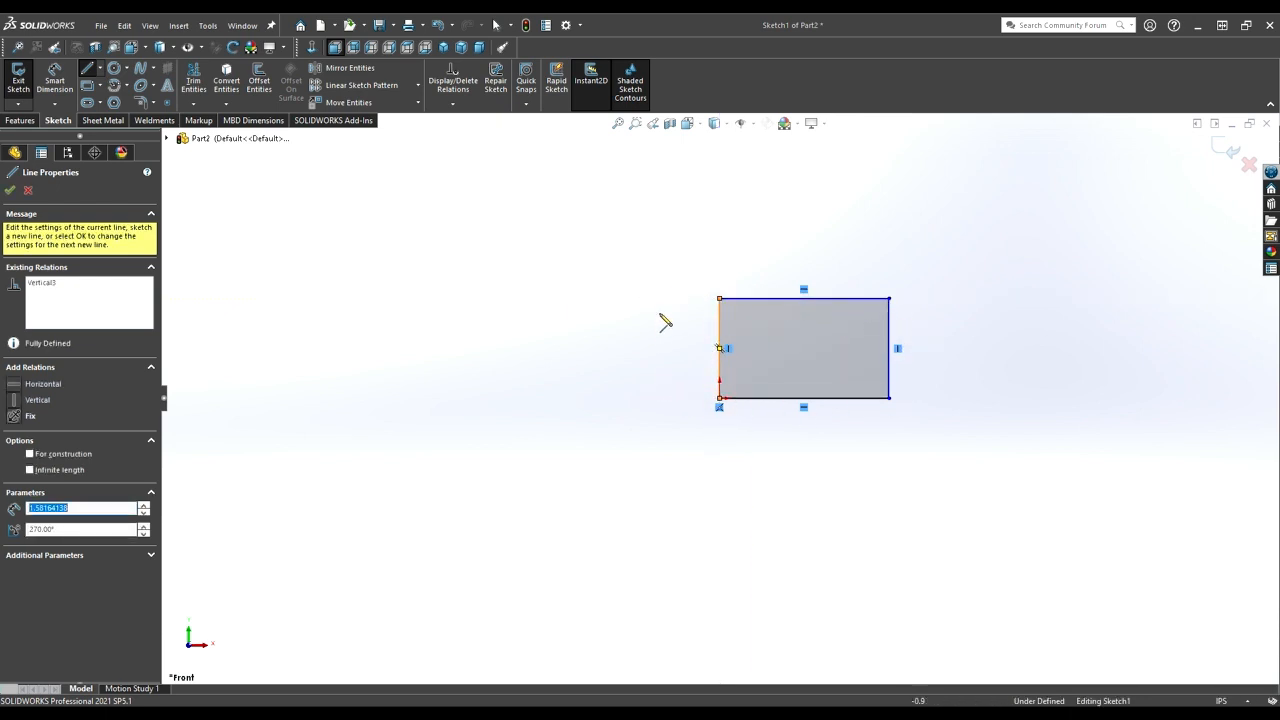
Step: Sketch a separate horizontal line about 2.93 in long above the rectangle, and delete it
left_click(612, 263)
left_click(798, 263)
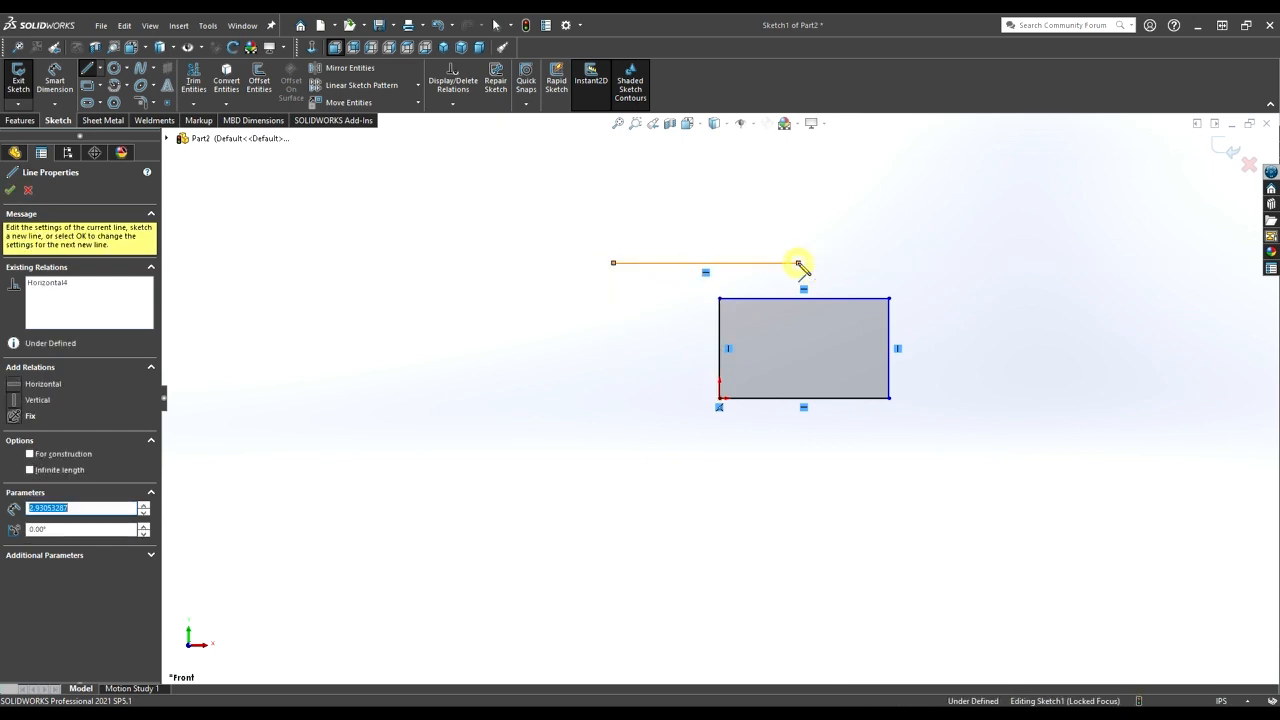
right_click(800, 266)
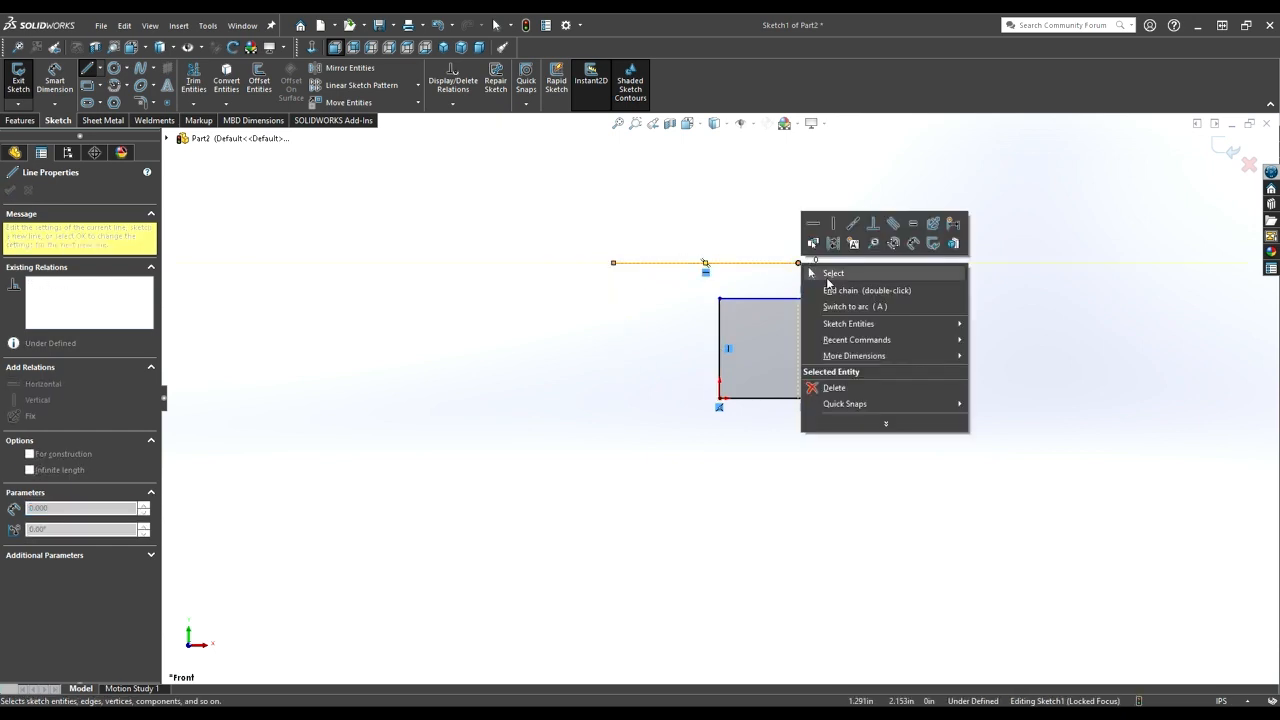
left_click(831, 275)
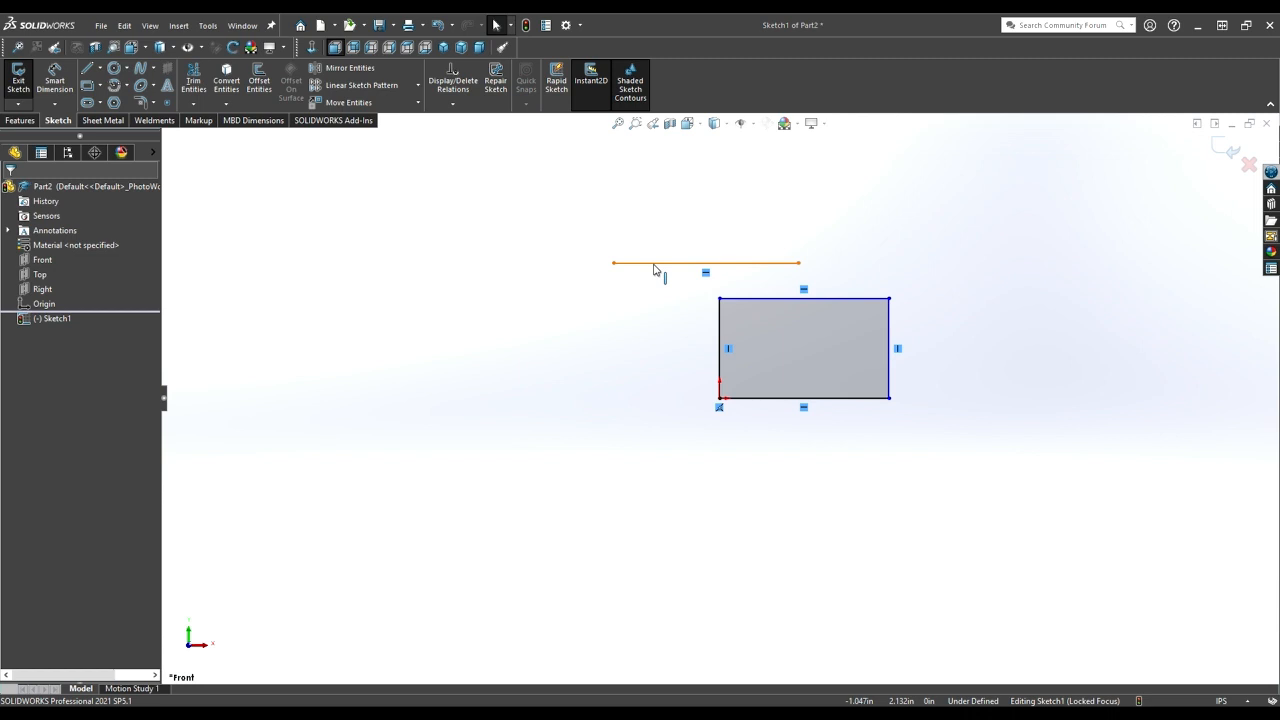
left_click(654, 265)
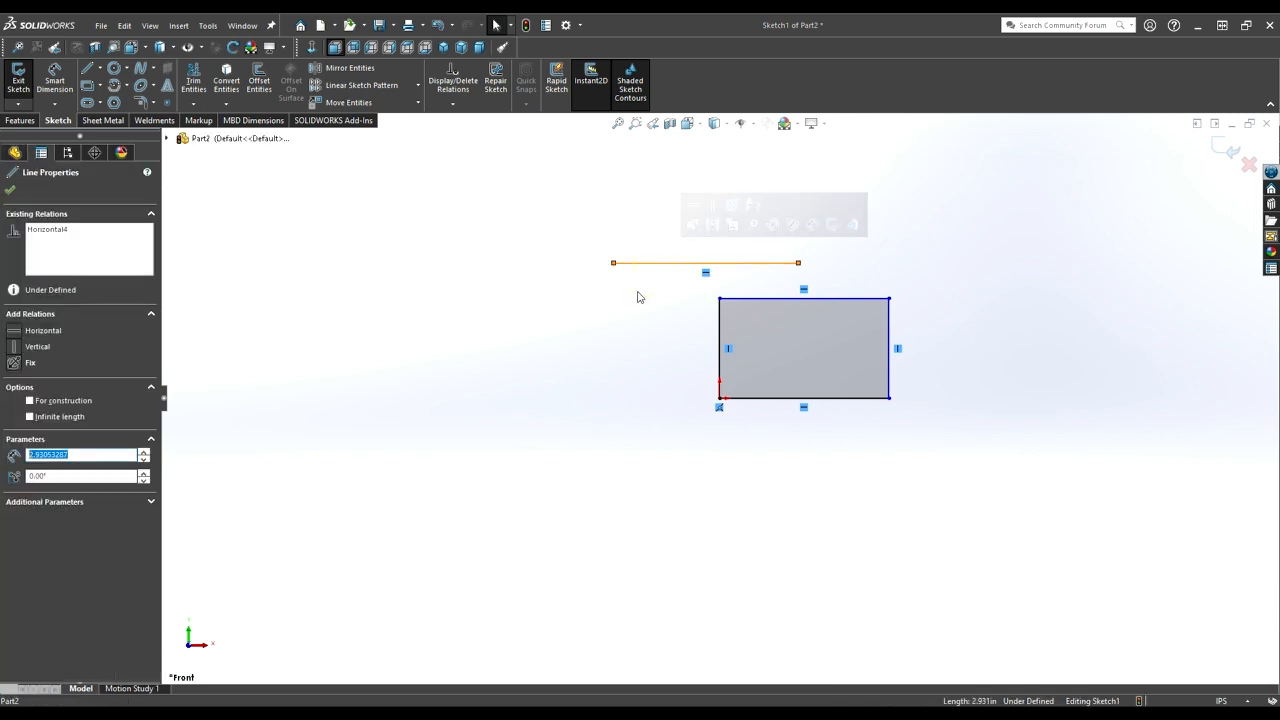
key("Delete")
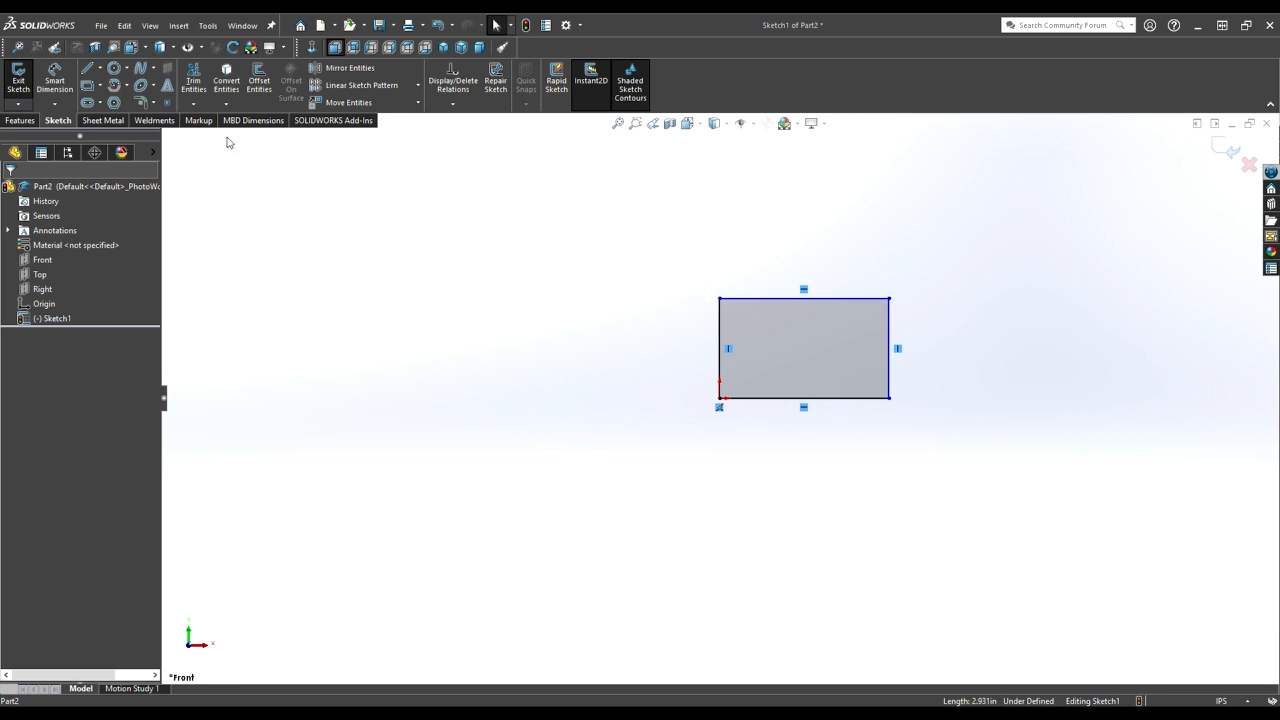
Step: Sketch a corner rectangle about 2.69 by 0.78 in above the first rectangle
left_click(87, 85)
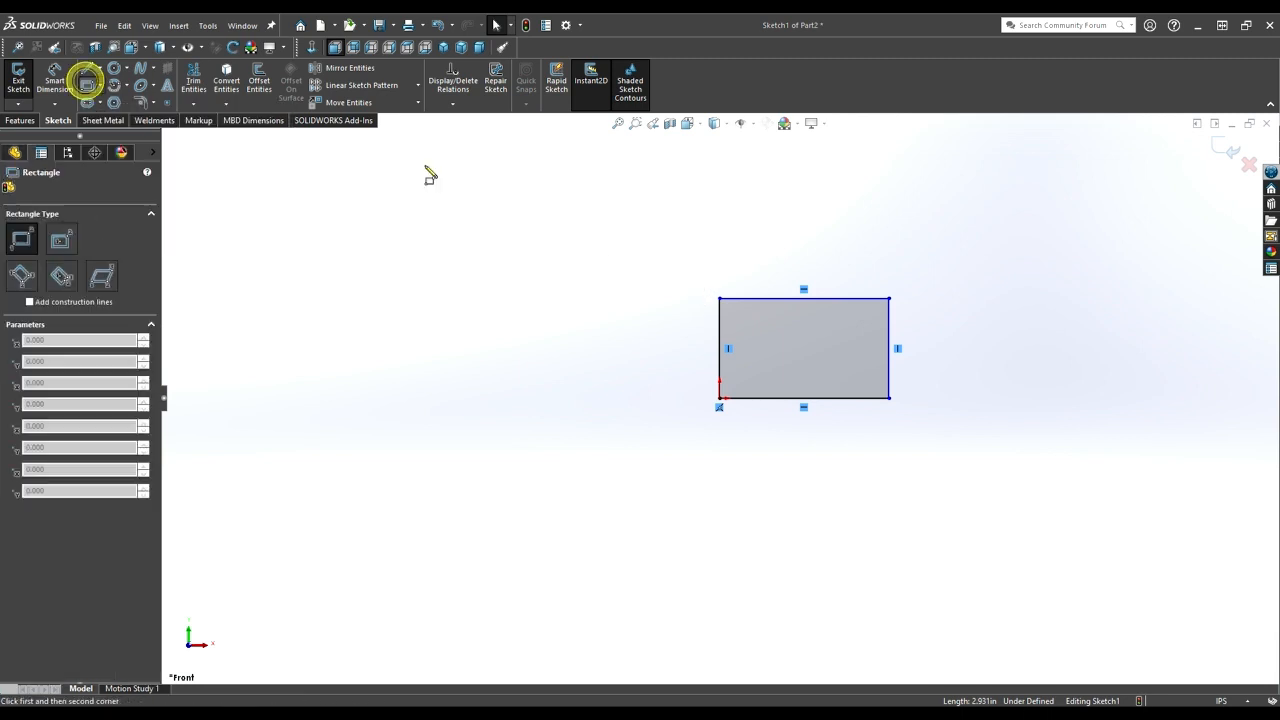
left_click(713, 216)
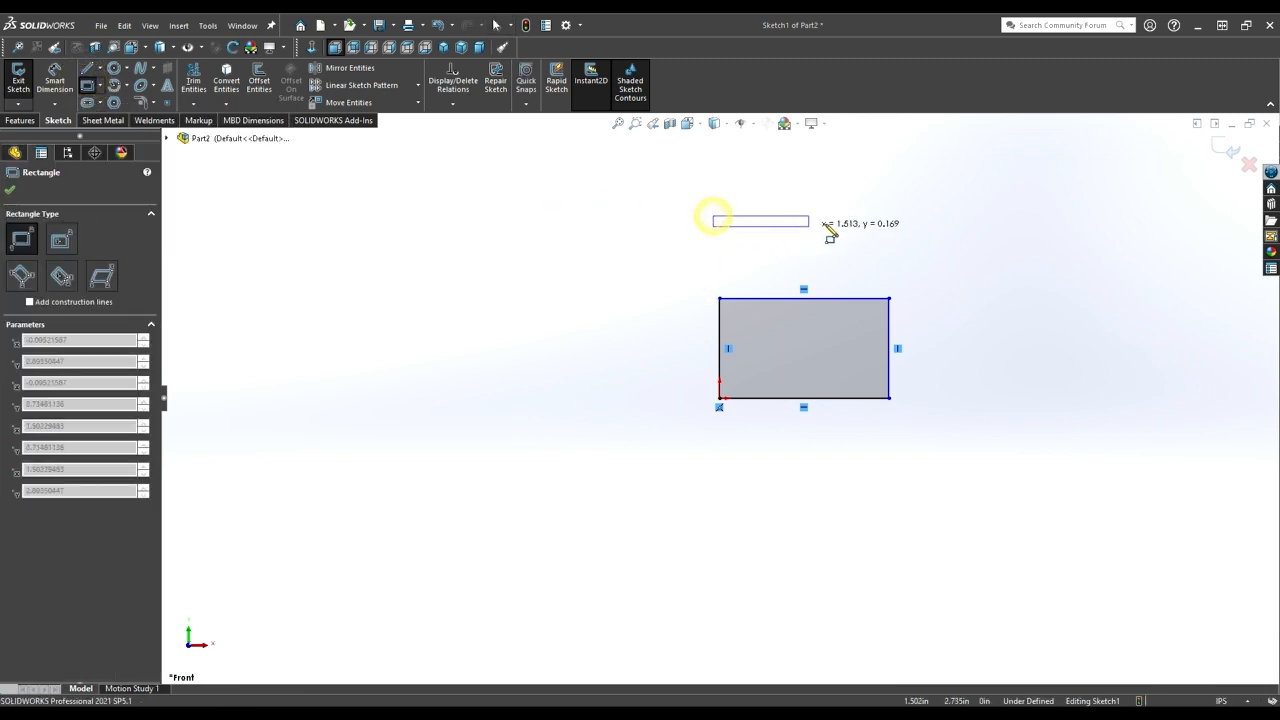
left_click(883, 265)
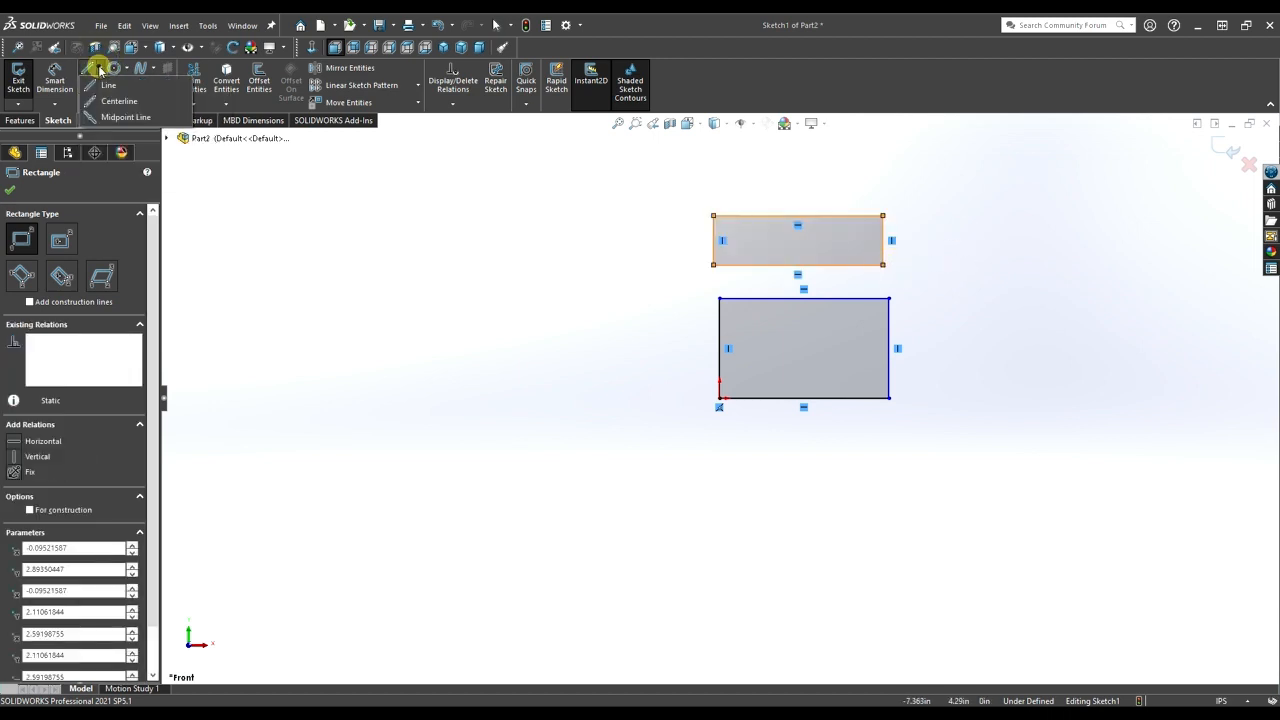
Step: Draw a horizontal centerline between the midpoints of the lower rectangle's two vertical sides, and select it
left_click(119, 101)
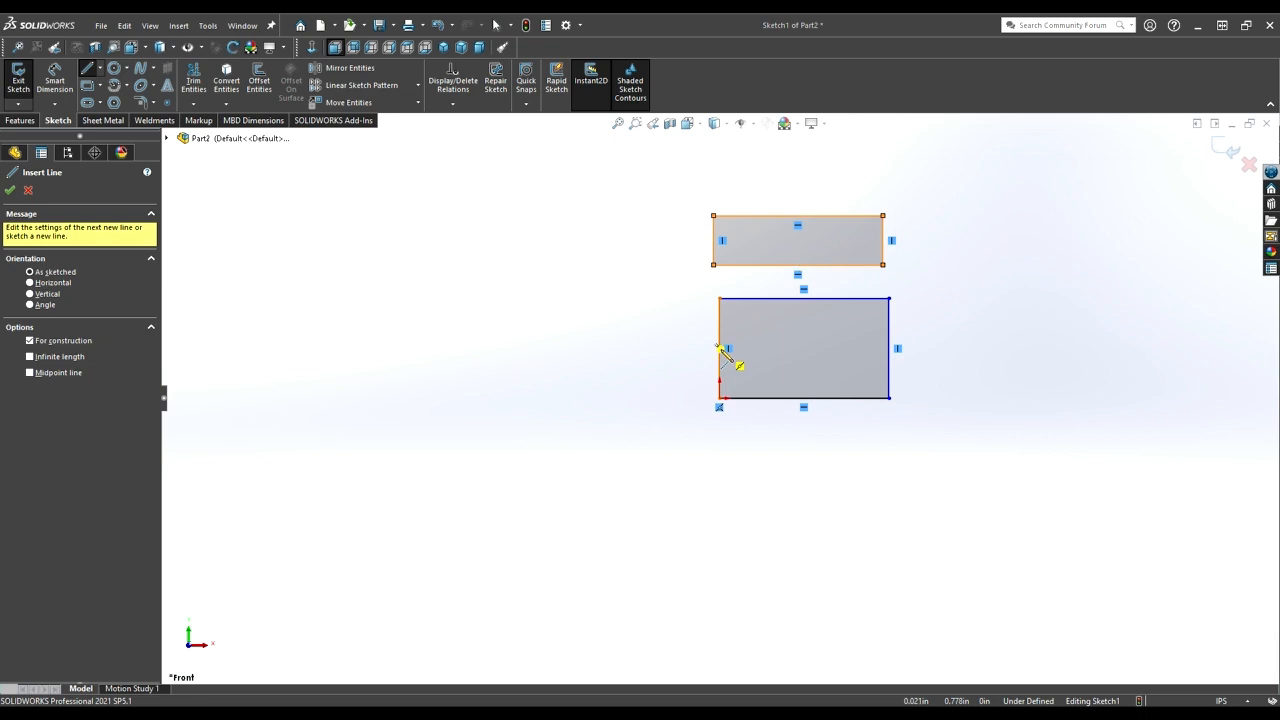
left_click(719, 348)
left_click(889, 348)
right_click(892, 351)
left_click(916, 362)
scroll(871, 358, "down", 5)
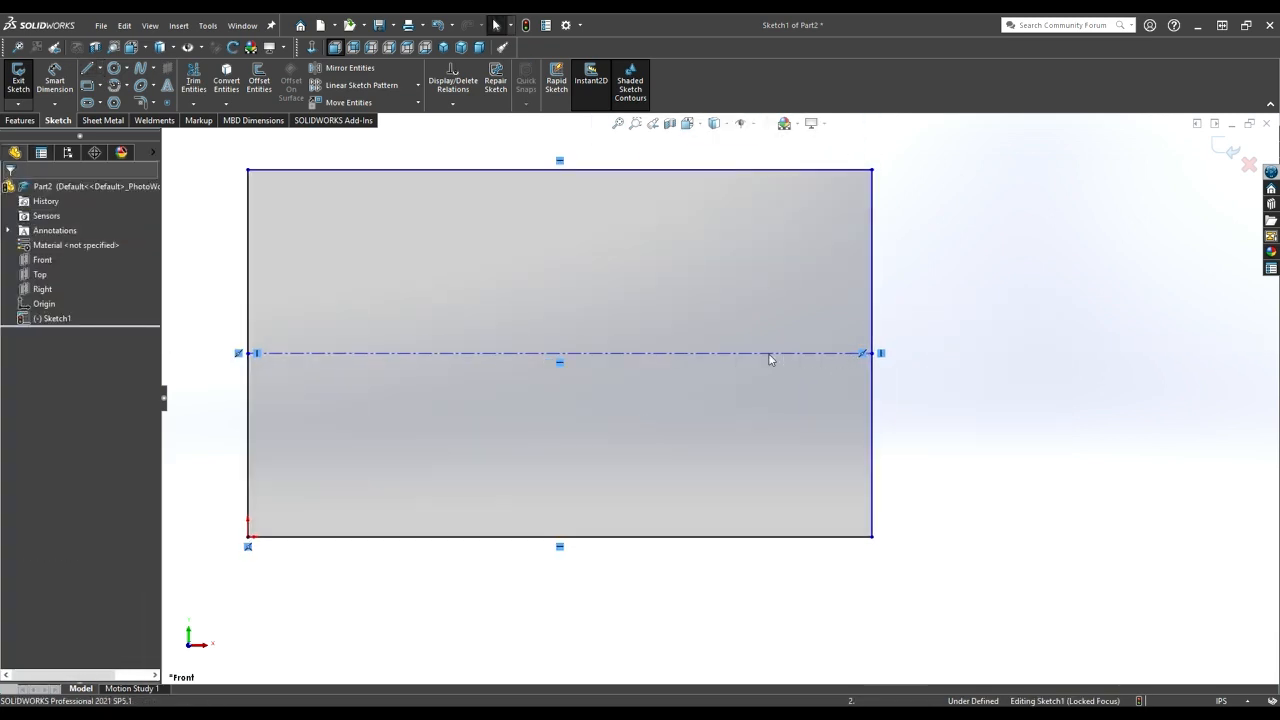
left_click(350, 353)
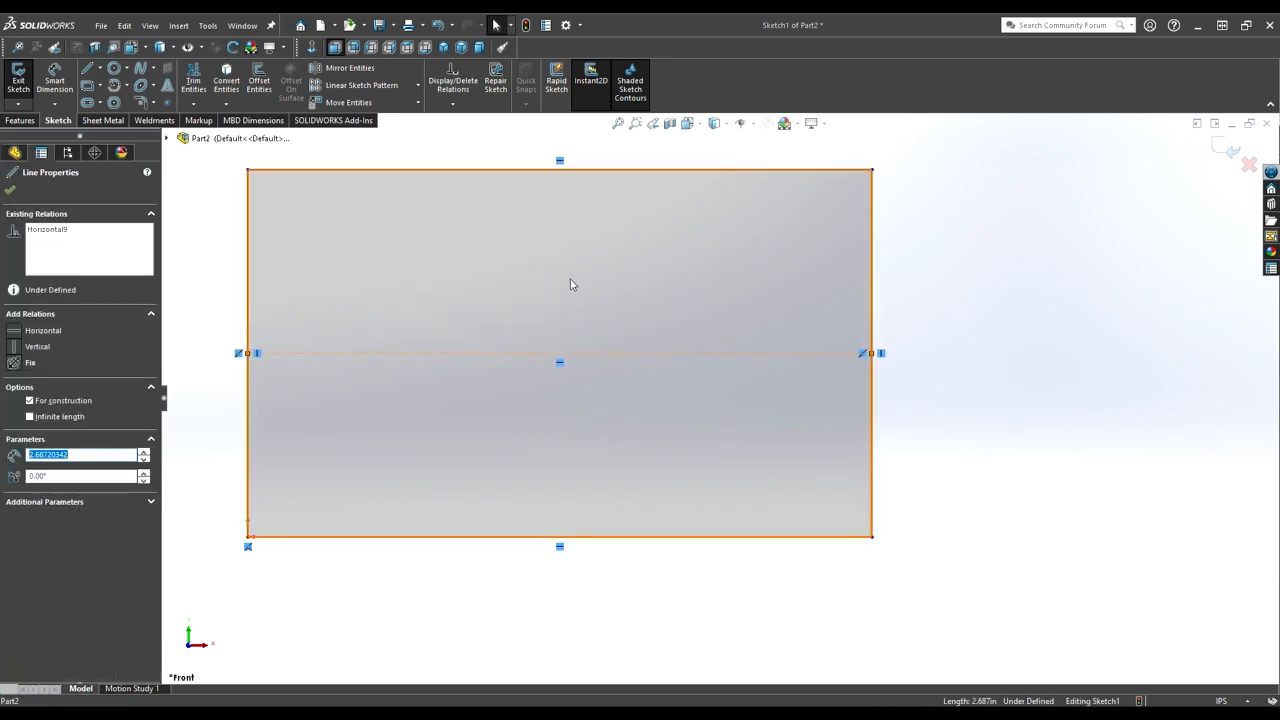
Step: Dimension the distance between the horizontal centerline and the lower rectangle's top edge as 0.75 in
key("Escape")
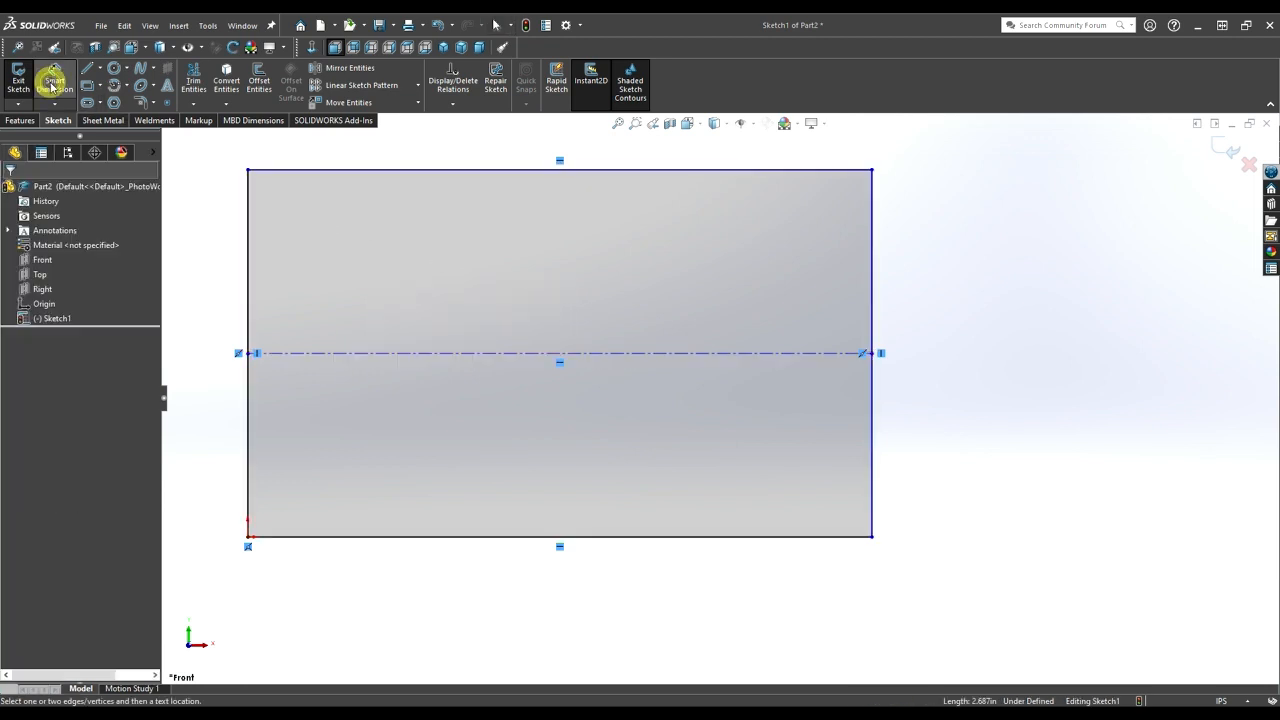
left_click(52, 87)
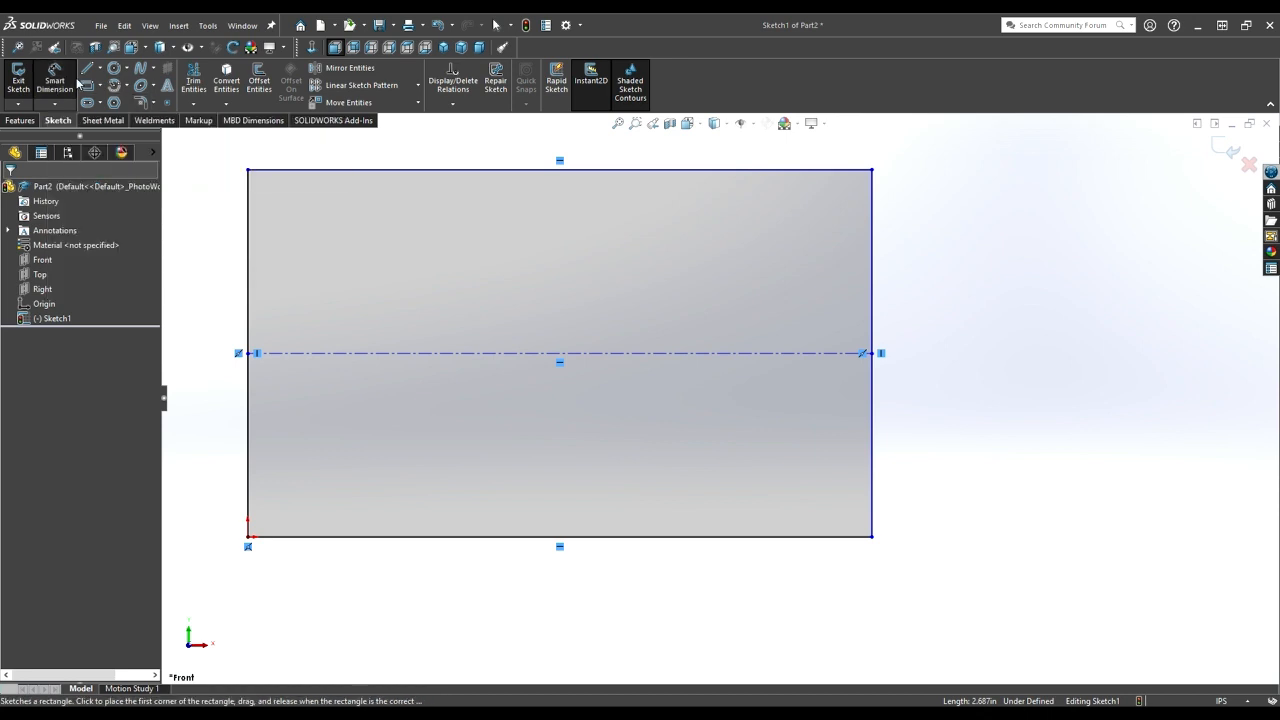
left_click(371, 353)
left_click(370, 171)
left_click(391, 243)
key("BackSpace")
type(".75")
key("Return")
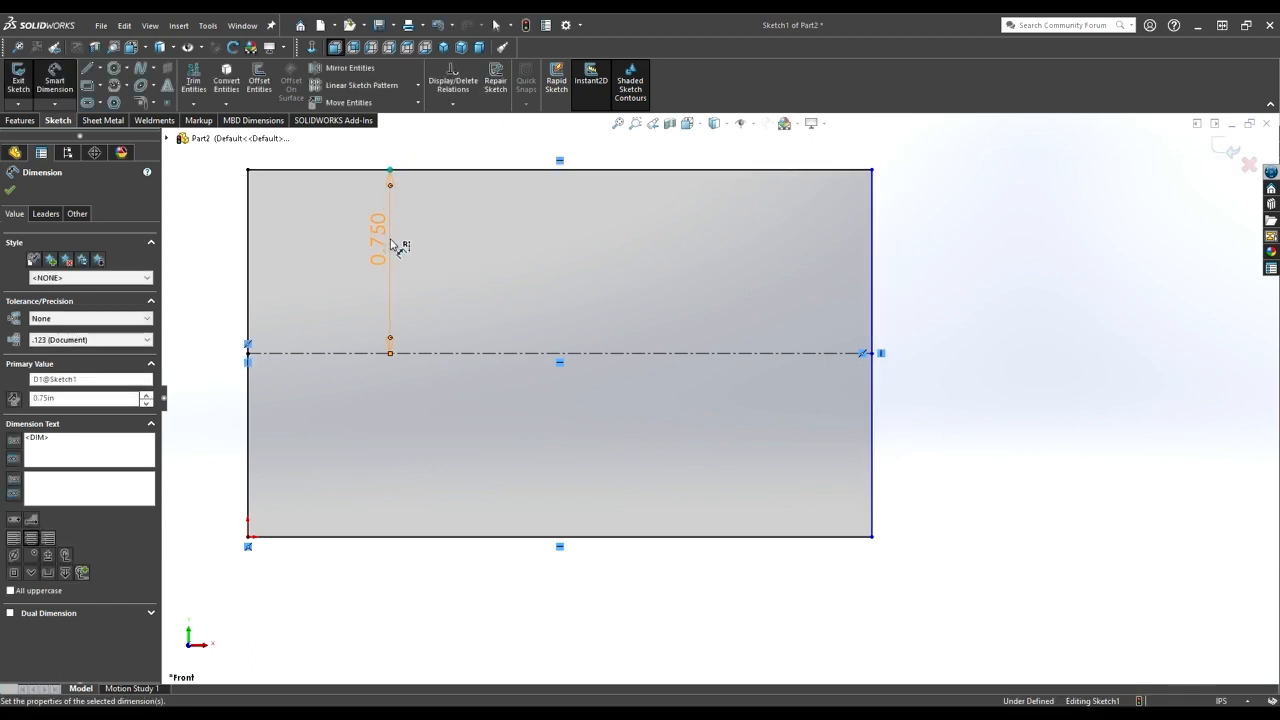
key("Escape")
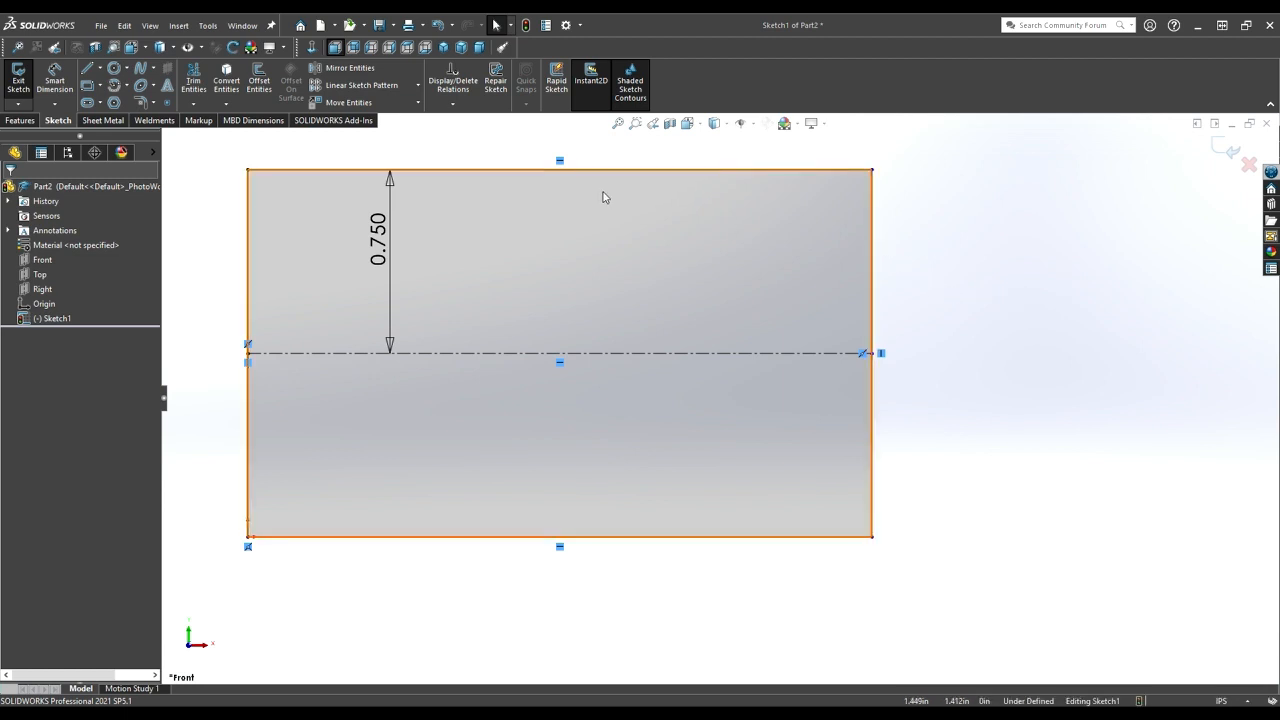
Step: Move the lower rectangle's right side inward to make it about 2.12 in wide, and select its top and bottom edges
left_click_drag(875, 237, 768, 240)
left_click(578, 170)
left_click(603, 537)
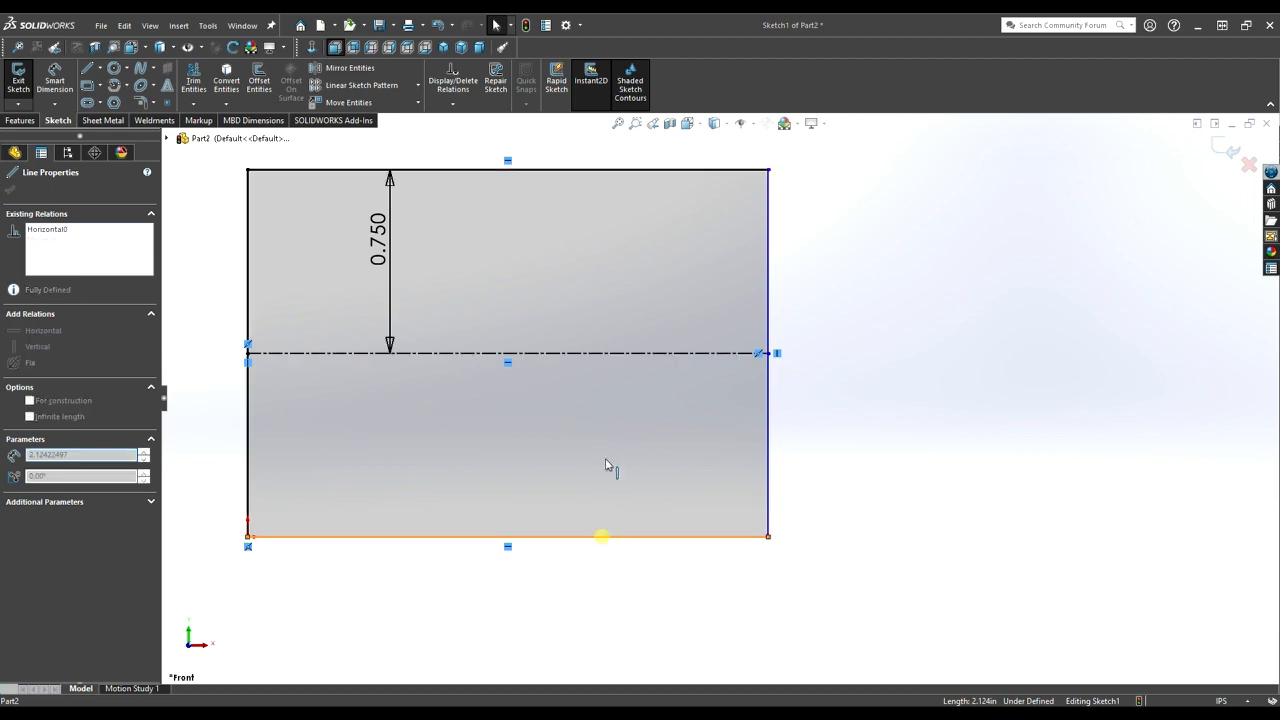
Step: Remove the coincident relation between the lower rectangle's corner and the origin, and move its left side away from the origin
scroll(549, 399, "up", 2)
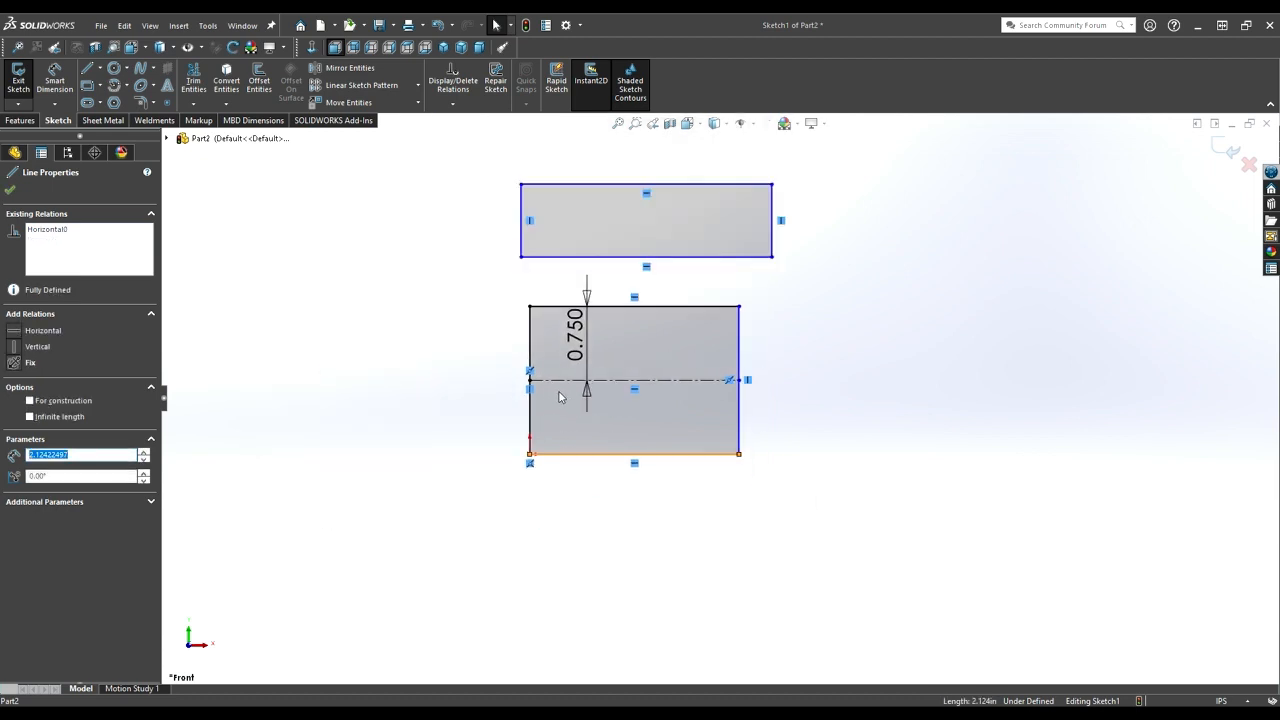
scroll(570, 400, "down", 3)
scroll(591, 483, "up", 1)
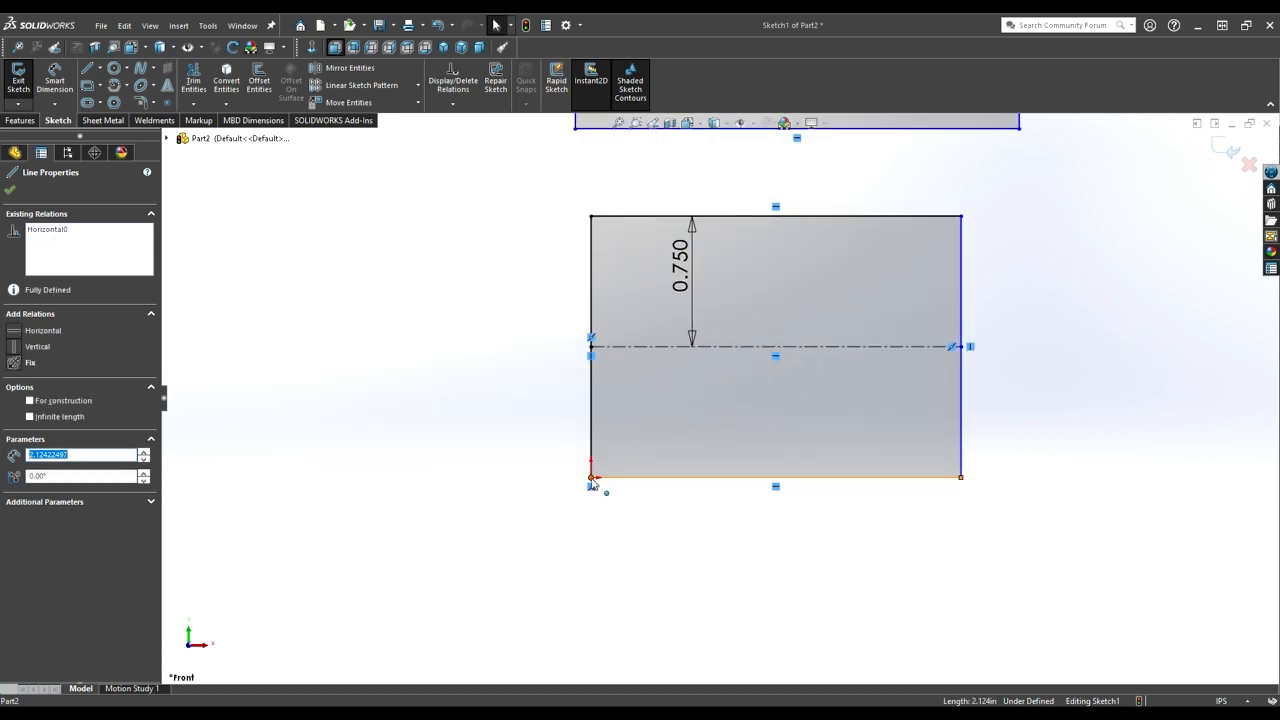
left_click(591, 486)
left_click_drag(591, 435, 658, 380)
mouse_move(652, 448)
left_mouse_down()
mouse_move(517, 435)
mouse_move(749, 430)
mouse_move(632, 438)
left_mouse_up()
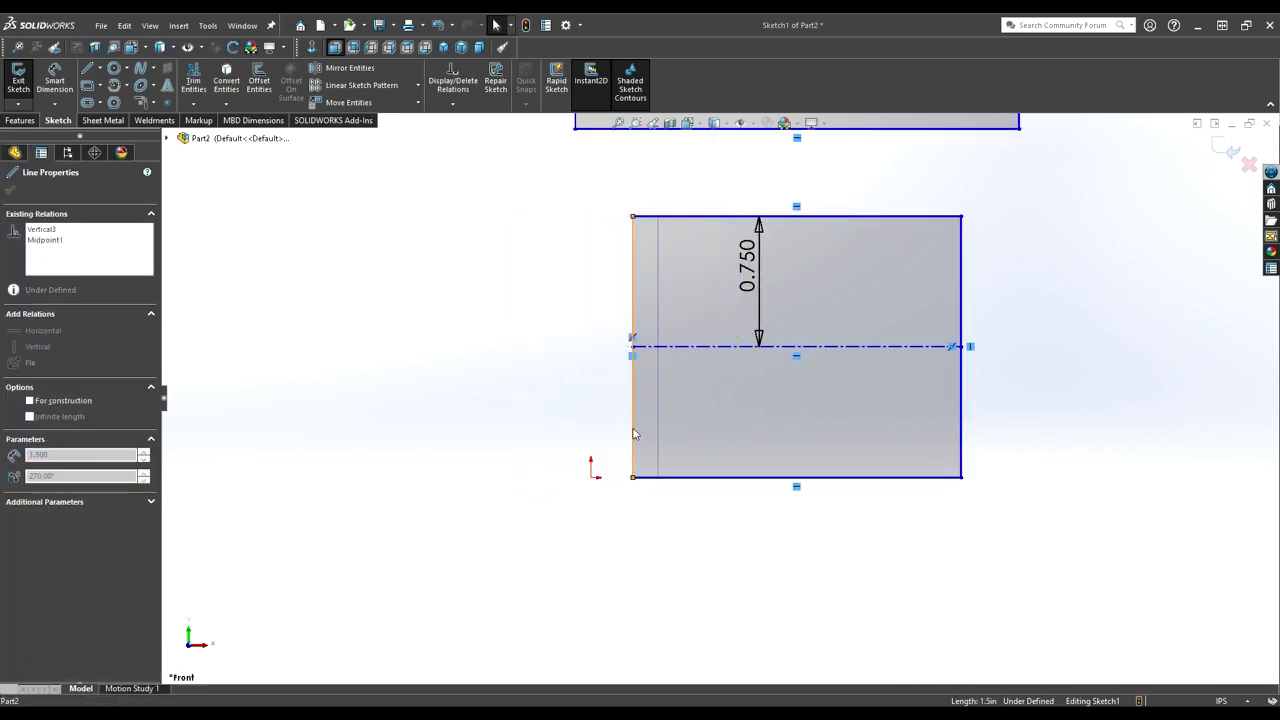
Step: Widen the lower rectangle to about 2.4 in by moving its right side outward, and shift its top edge slightly upward
left_click(962, 281, "ctrl")
left_click_drag(966, 283, 1051, 286)
left_click_drag(856, 217, 846, 188)
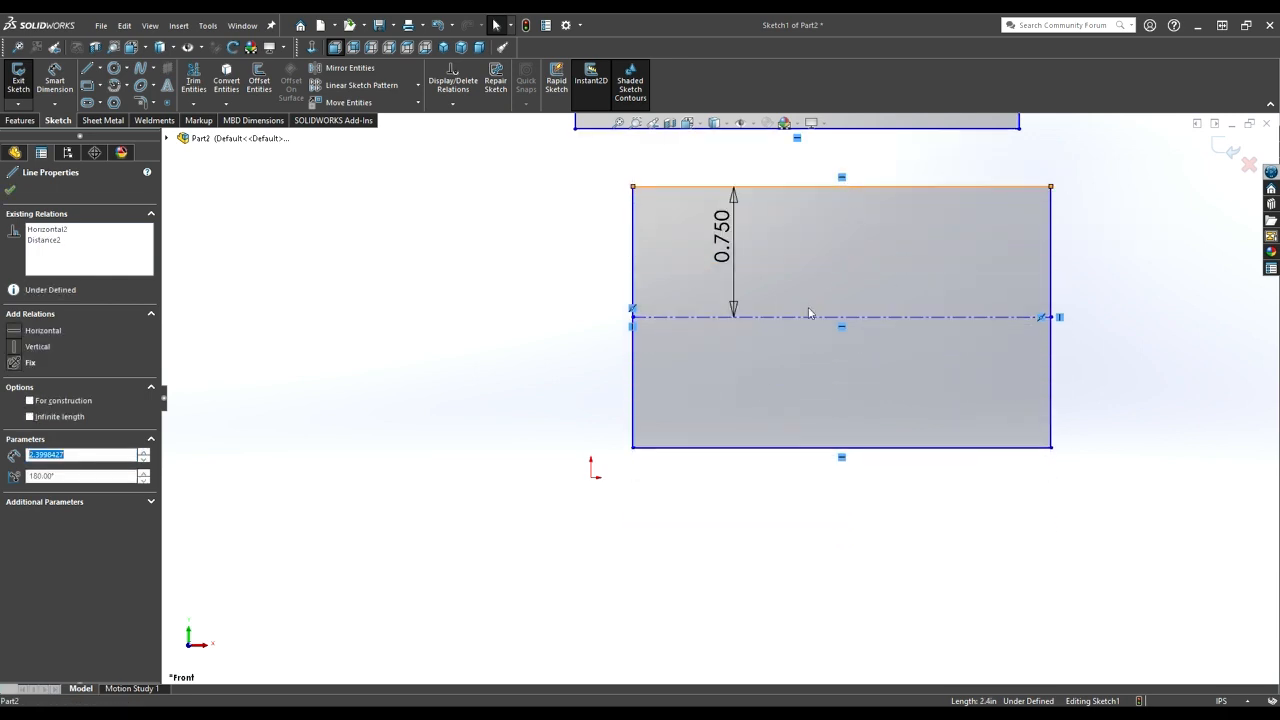
Step: Make the lower rectangle's bottom-left corner coincident with the origin
left_click(632, 449)
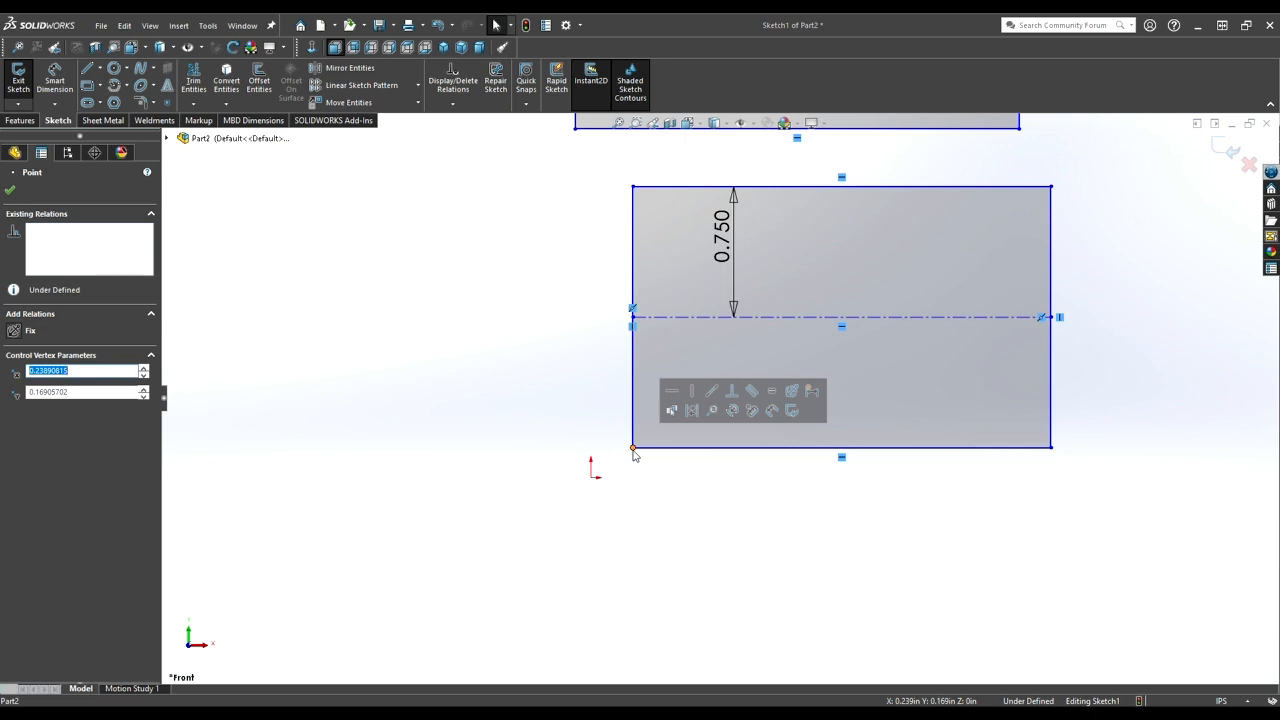
left_click(592, 478, "ctrl")
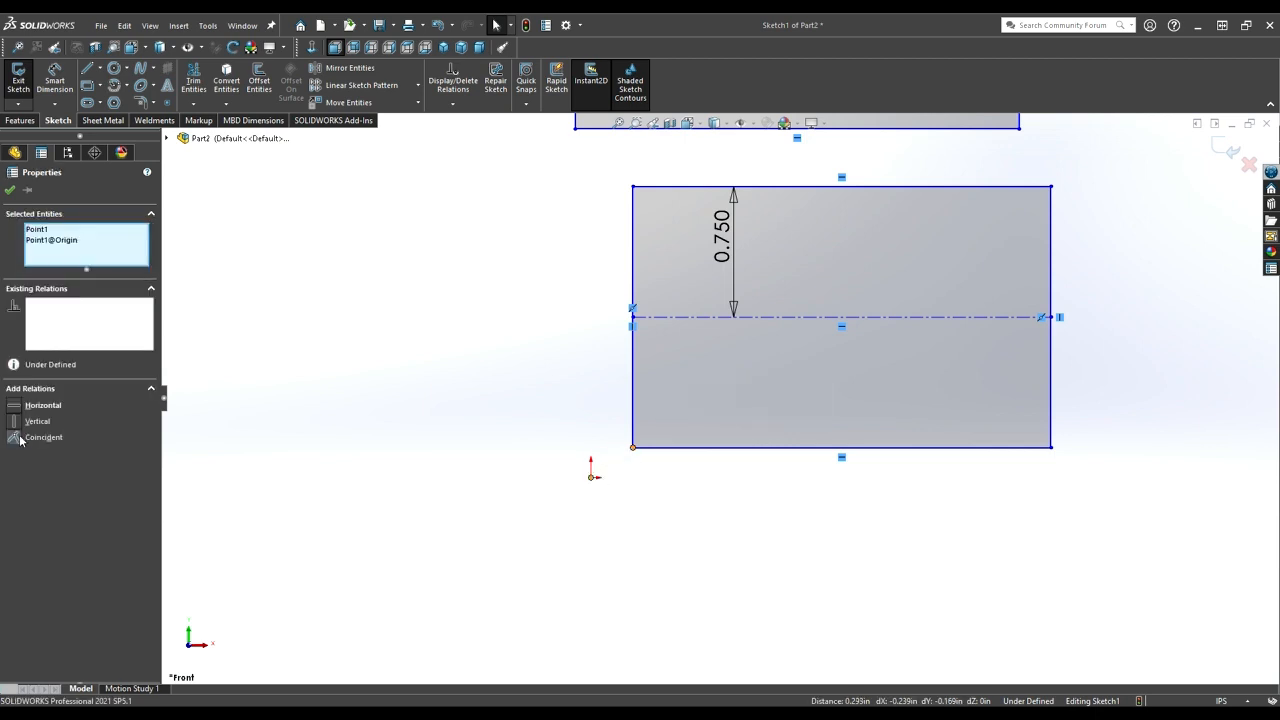
left_click(15, 440)
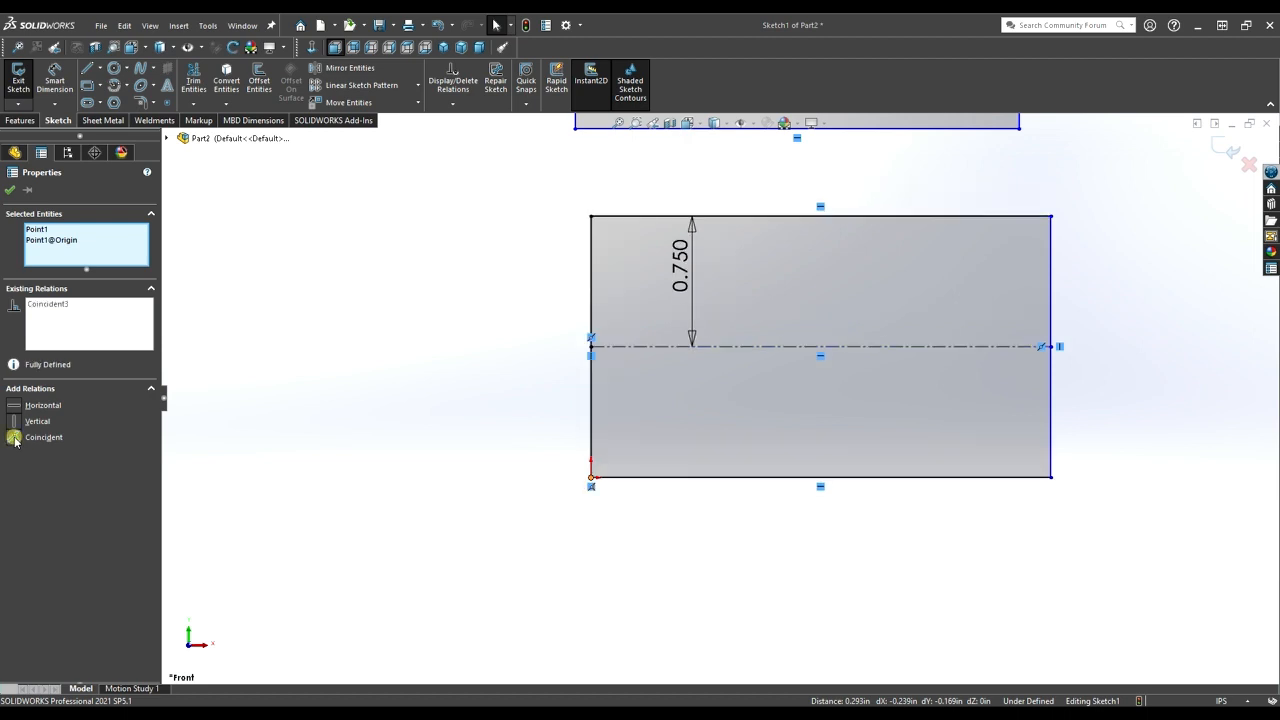
Step: Dimension the lower rectangle's bottom edge as 3 in
left_click(667, 462)
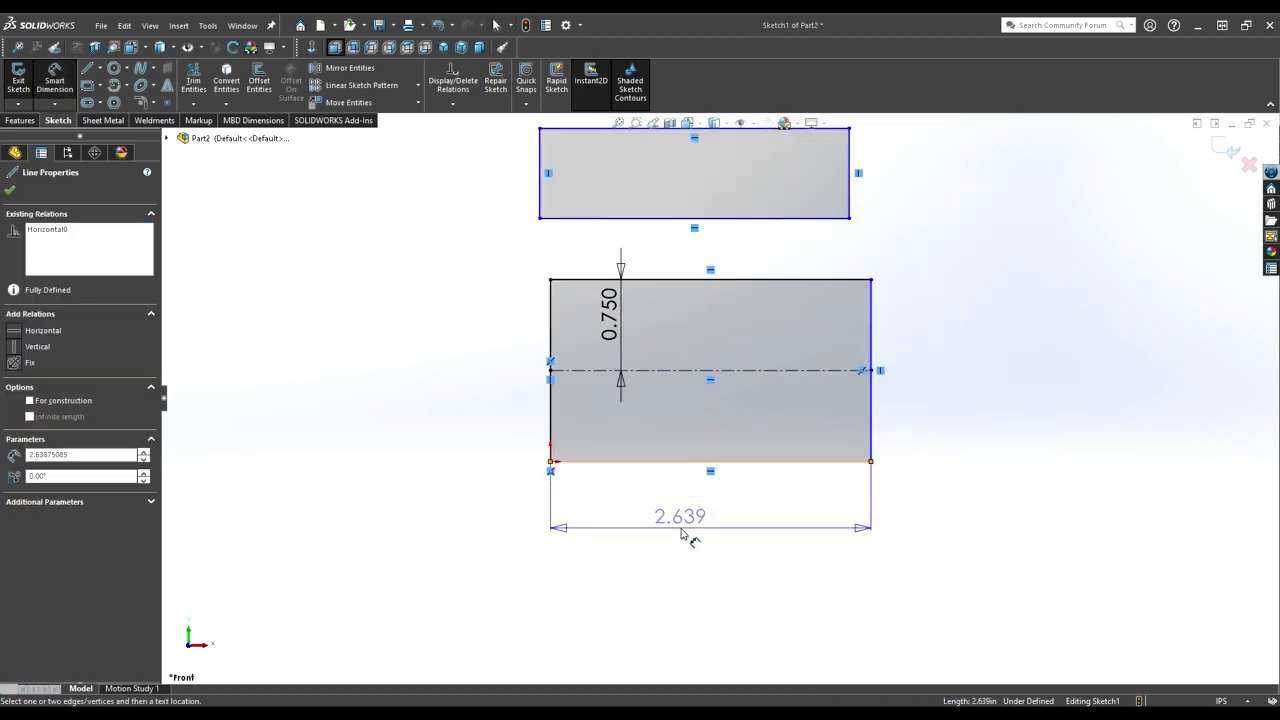
left_click(681, 531)
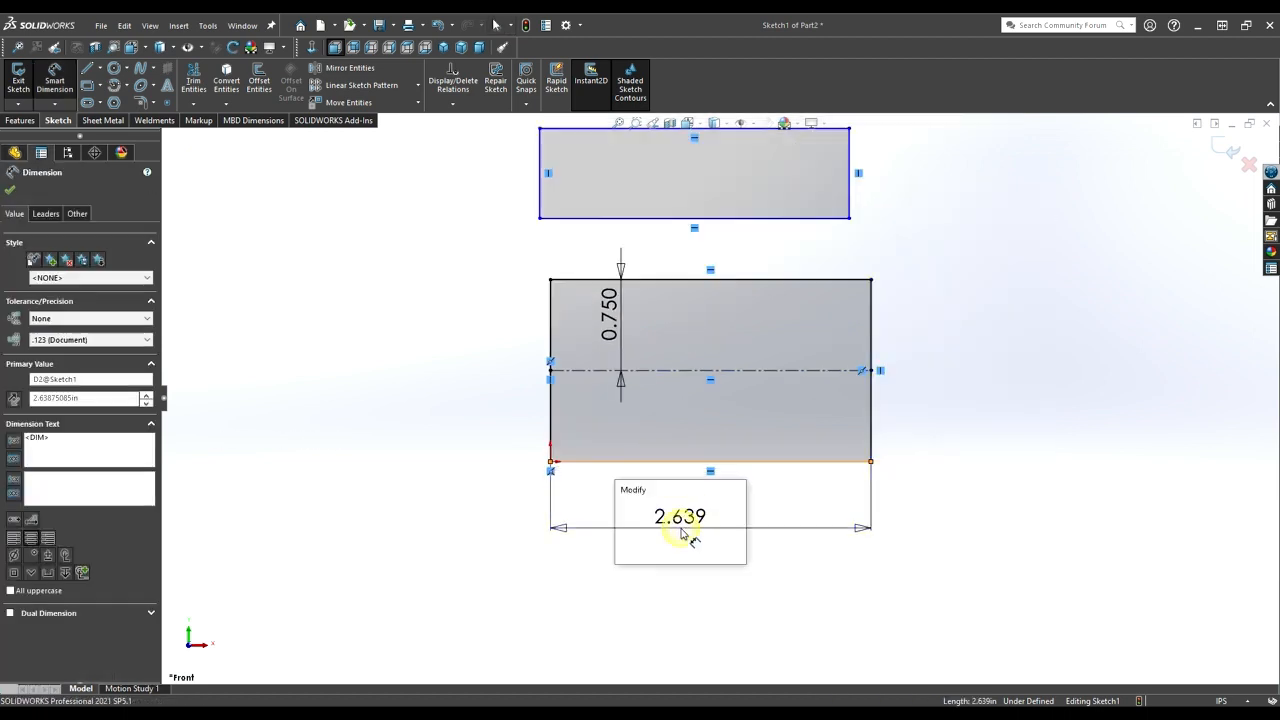
type("3")
key("Return")
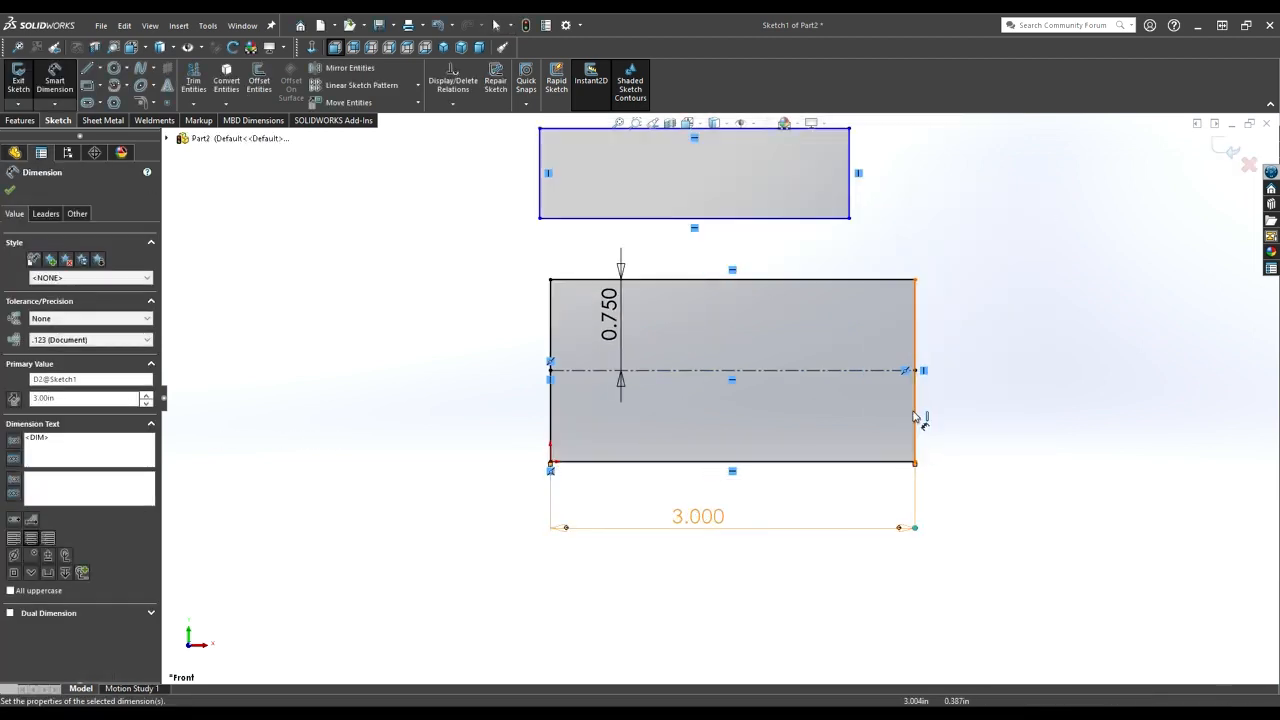
Step: Dimension the height of the upper rectangle's left side as 0.7 in
scroll(990, 328, "up", 2)
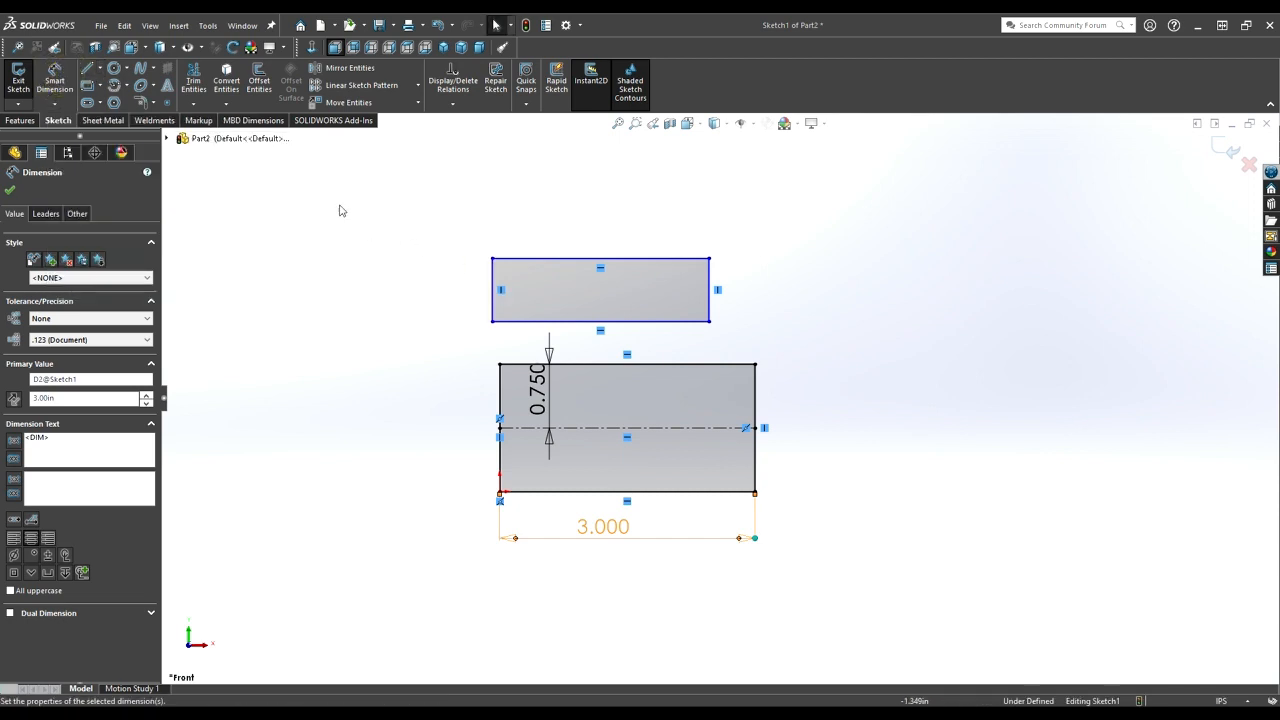
left_click(54, 80)
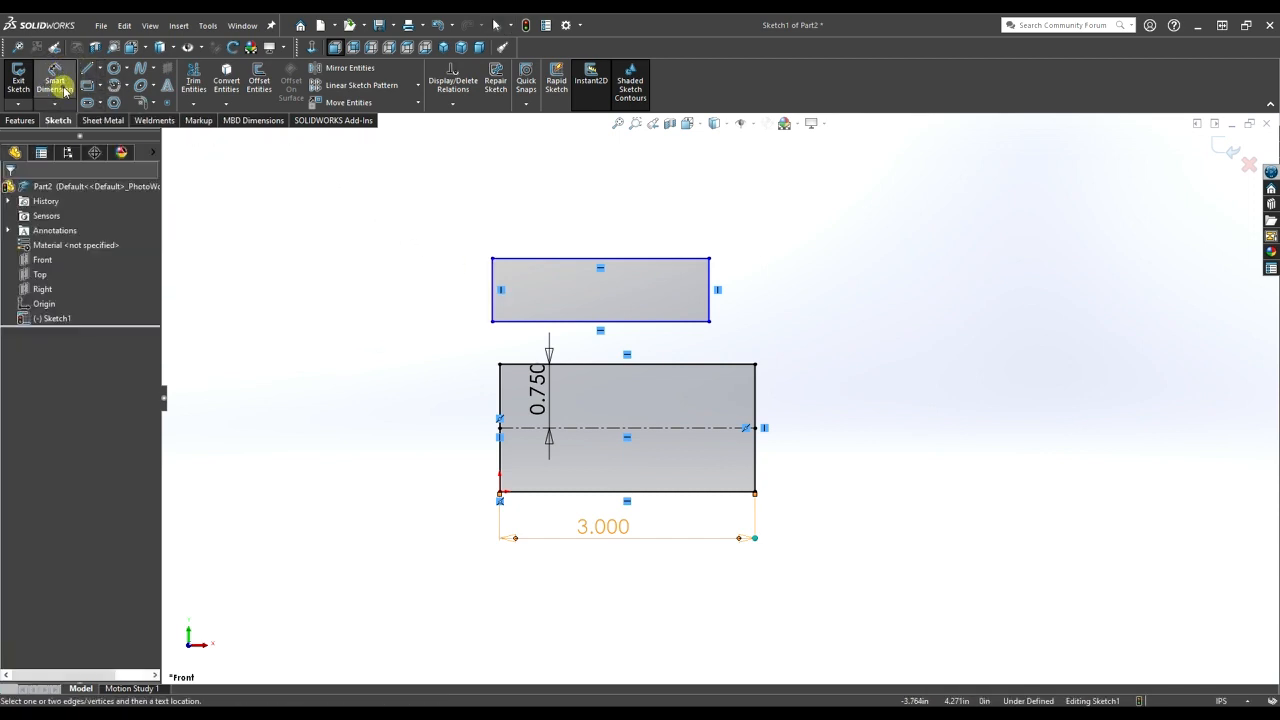
left_click(497, 287)
left_click(430, 285)
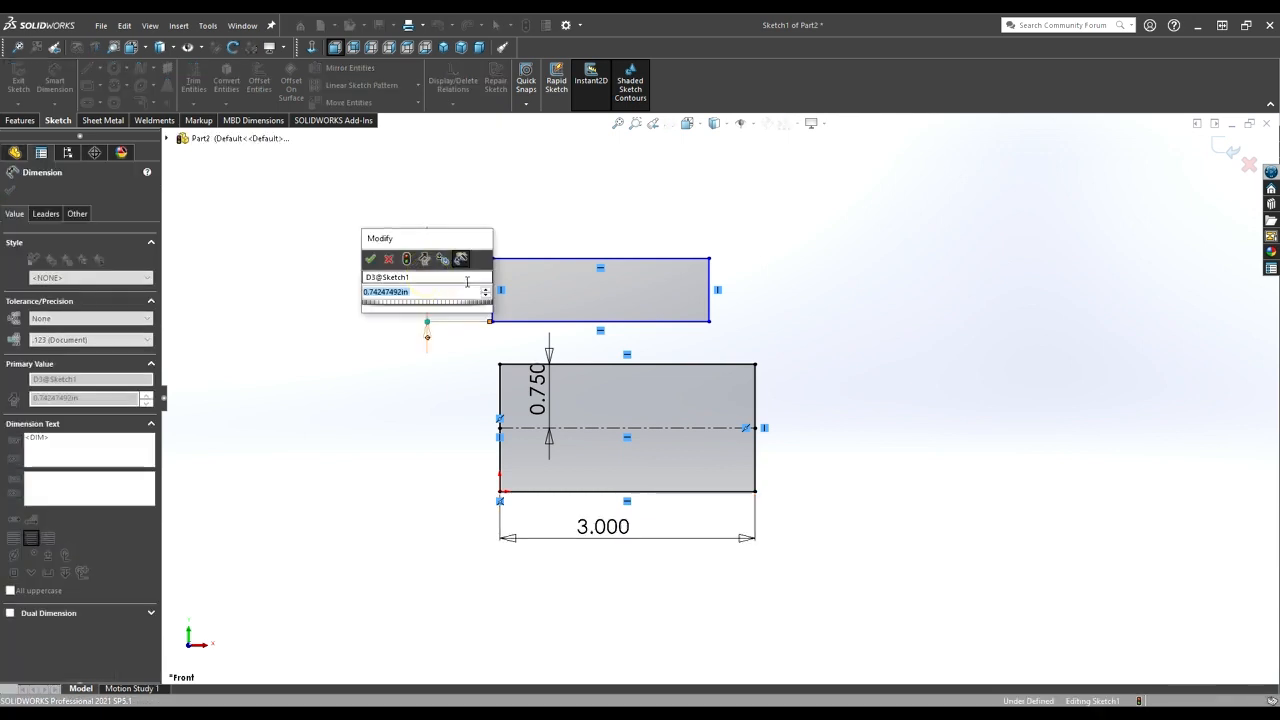
type(".1")
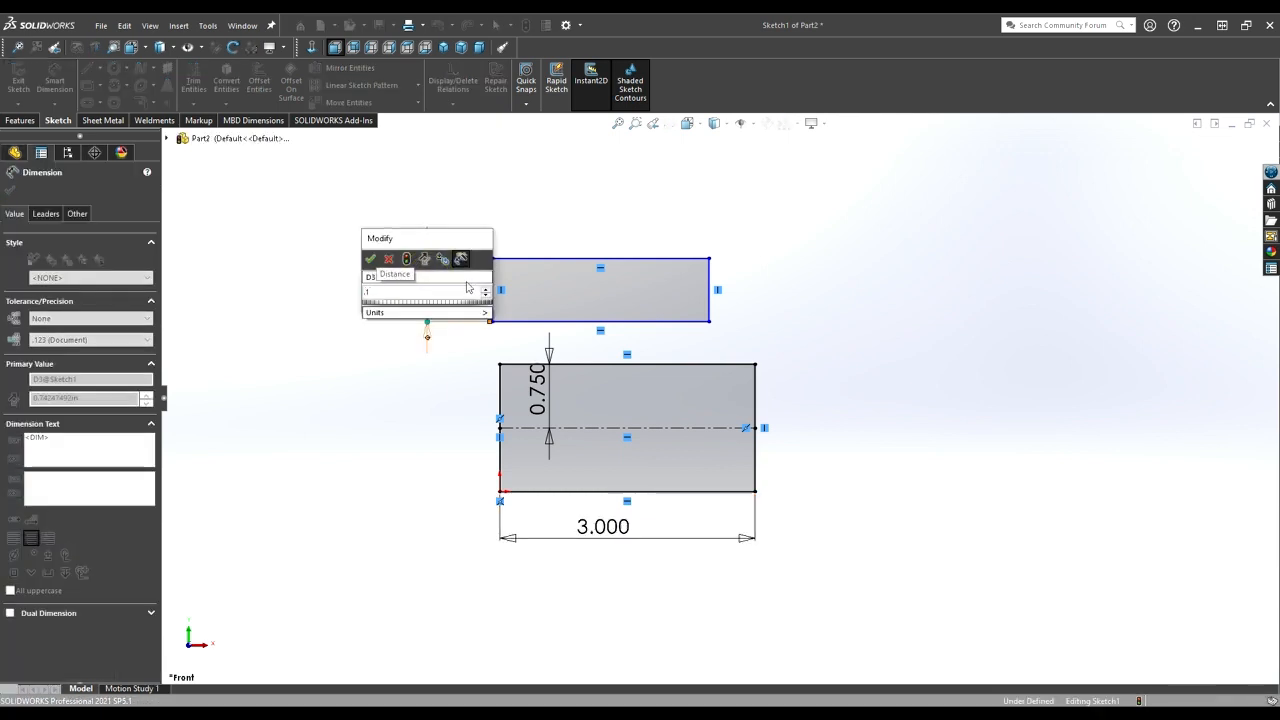
key("Return")
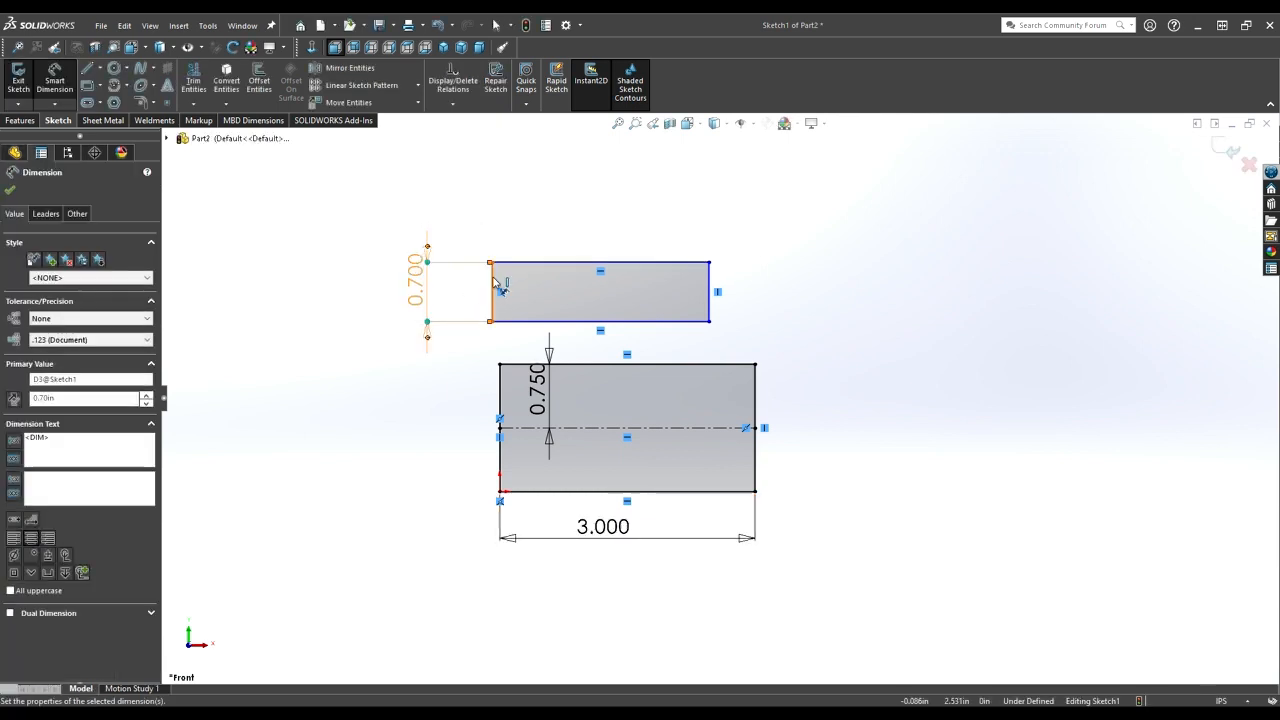
Step: Dimension the upper rectangle's top edge as 2.5 in
left_click(565, 270)
left_click(566, 211)
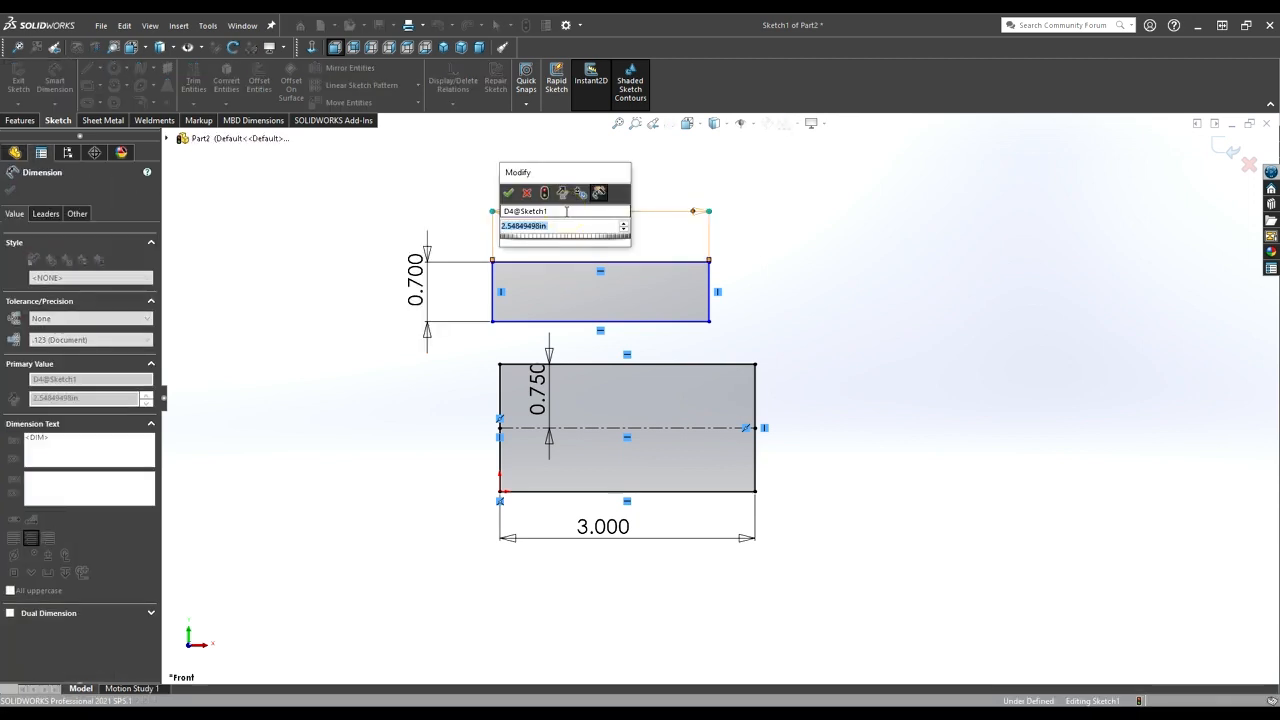
type("2.5")
key("Return")
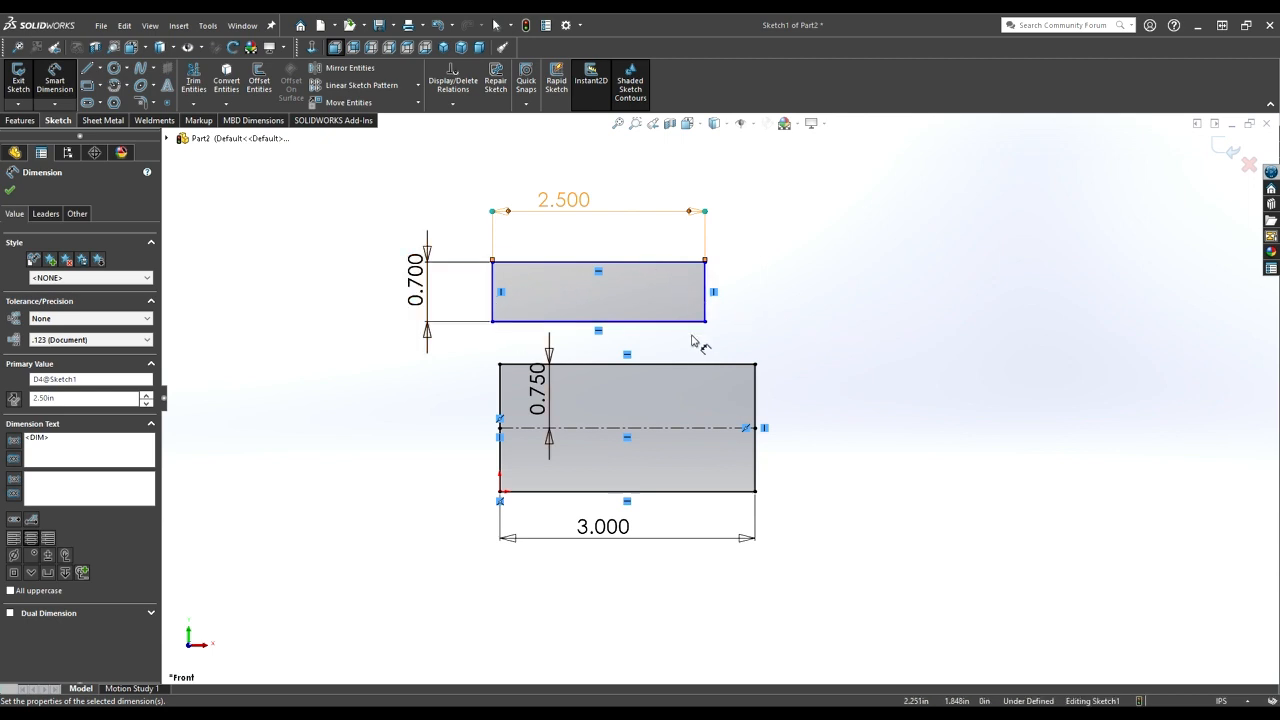
Step: Move the upper rectangle higher and make its left side collinear with the lower rectangle's left side
left_click_drag(551, 300, 560, 254)
left_click(413, 281)
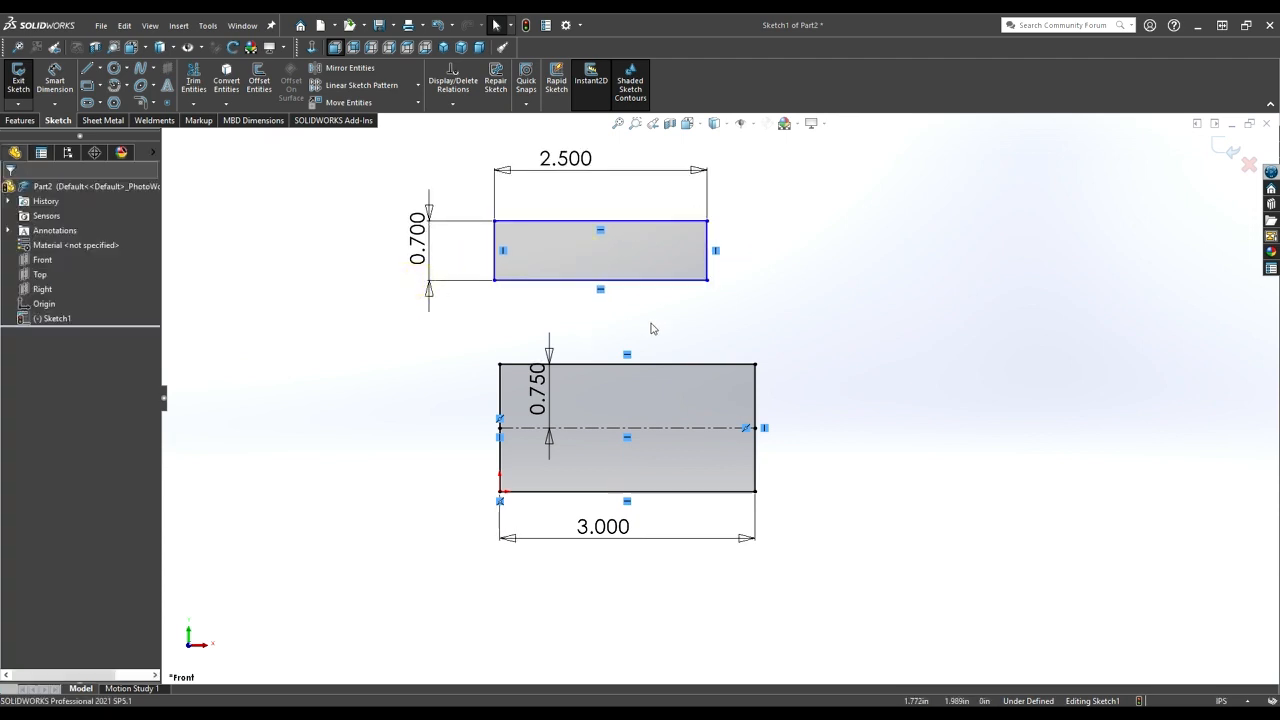
scroll(650, 328, "down", 2)
scroll(653, 327, "up", 3)
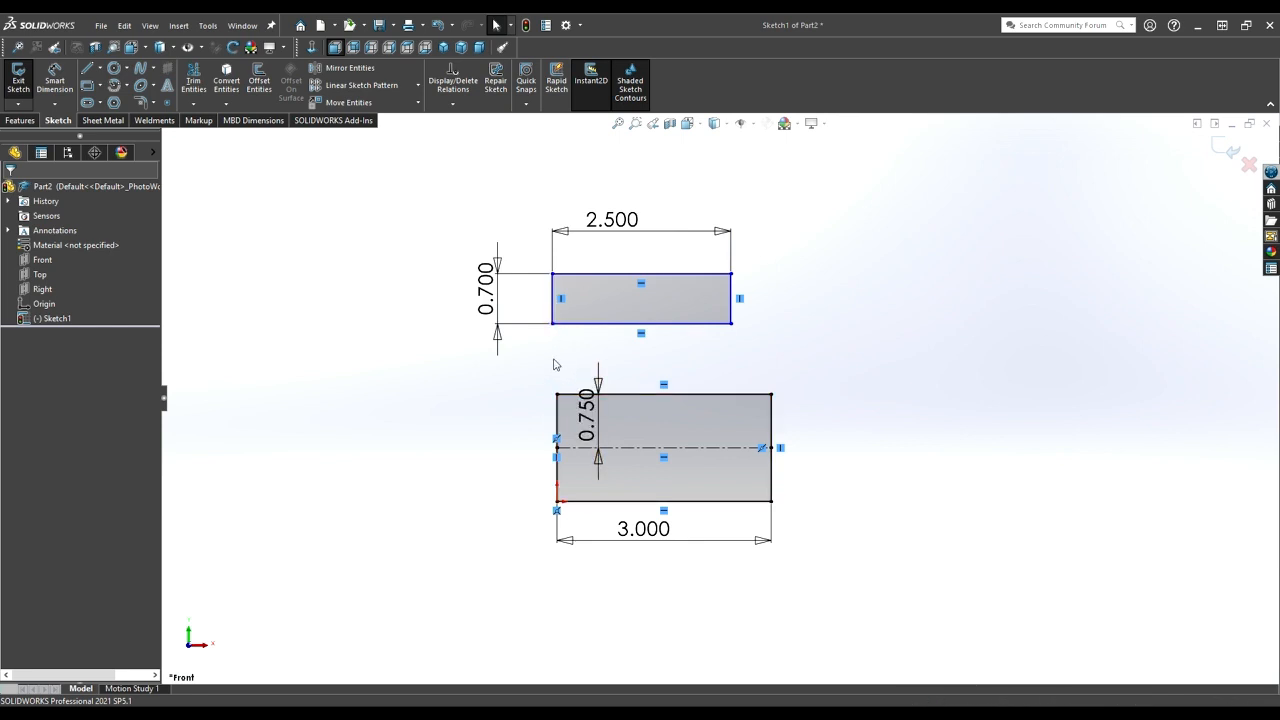
left_click(553, 302)
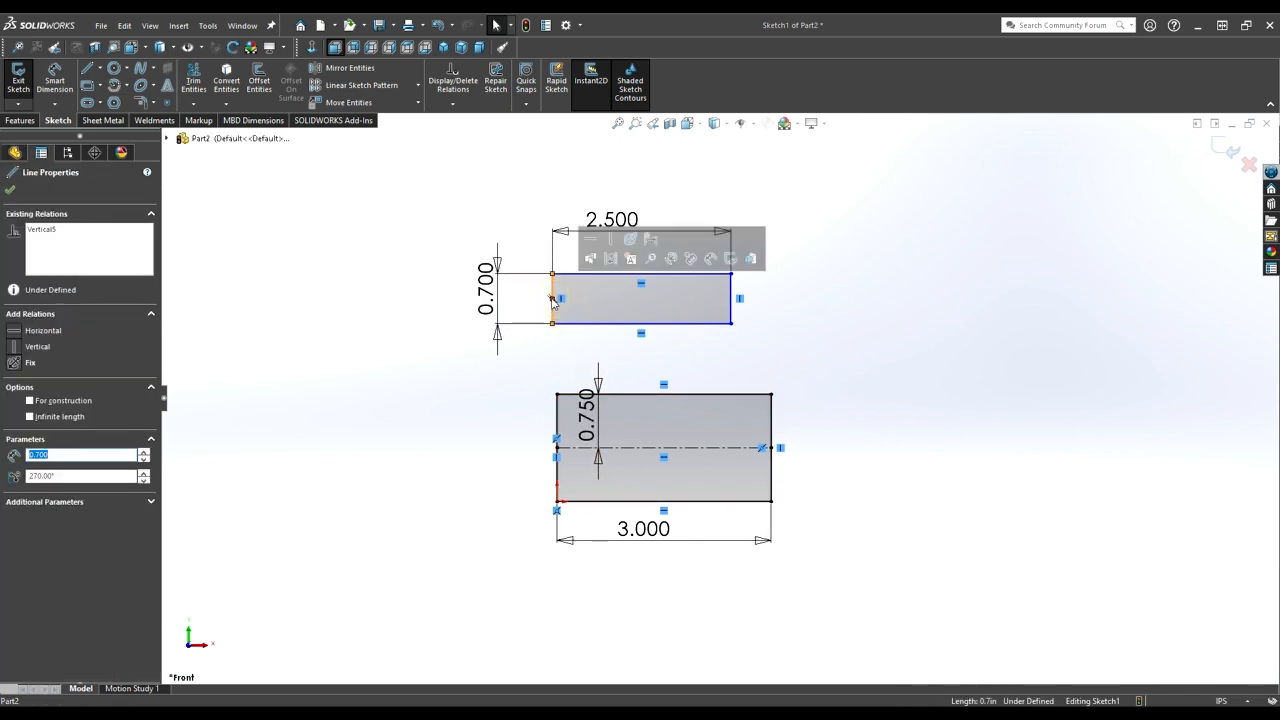
left_click(558, 412, "ctrl")
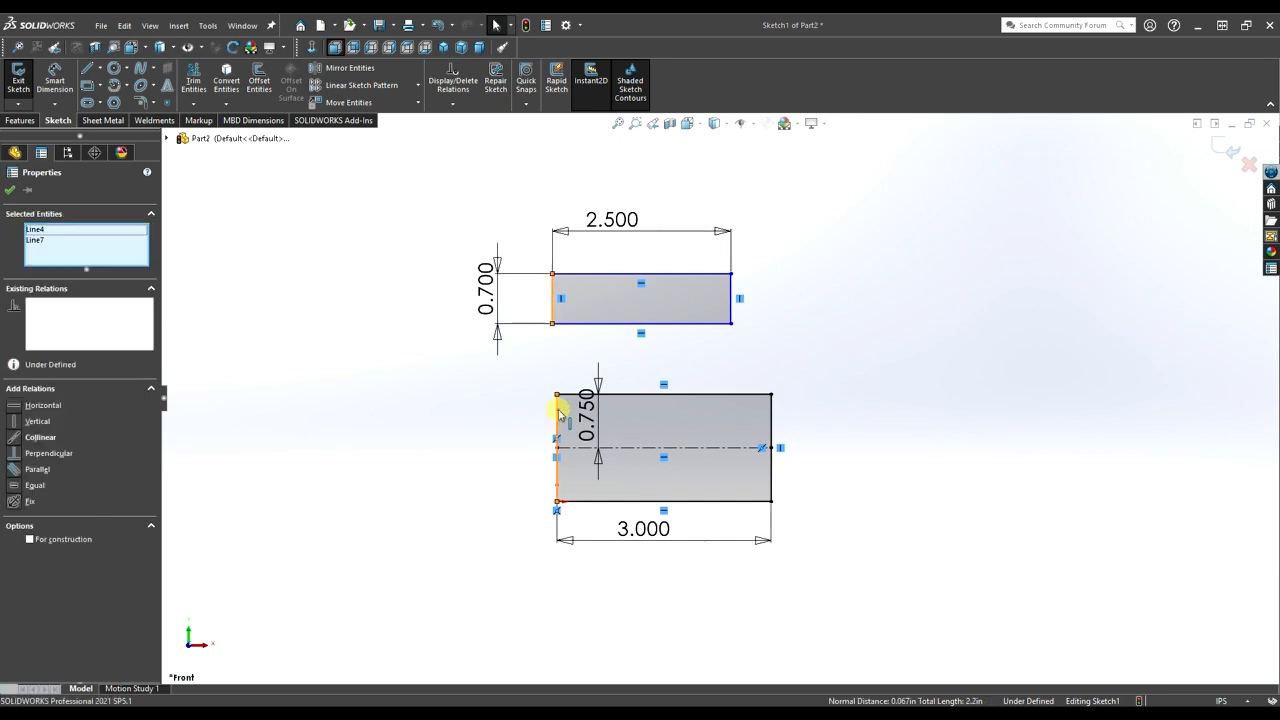
left_click(13, 441)
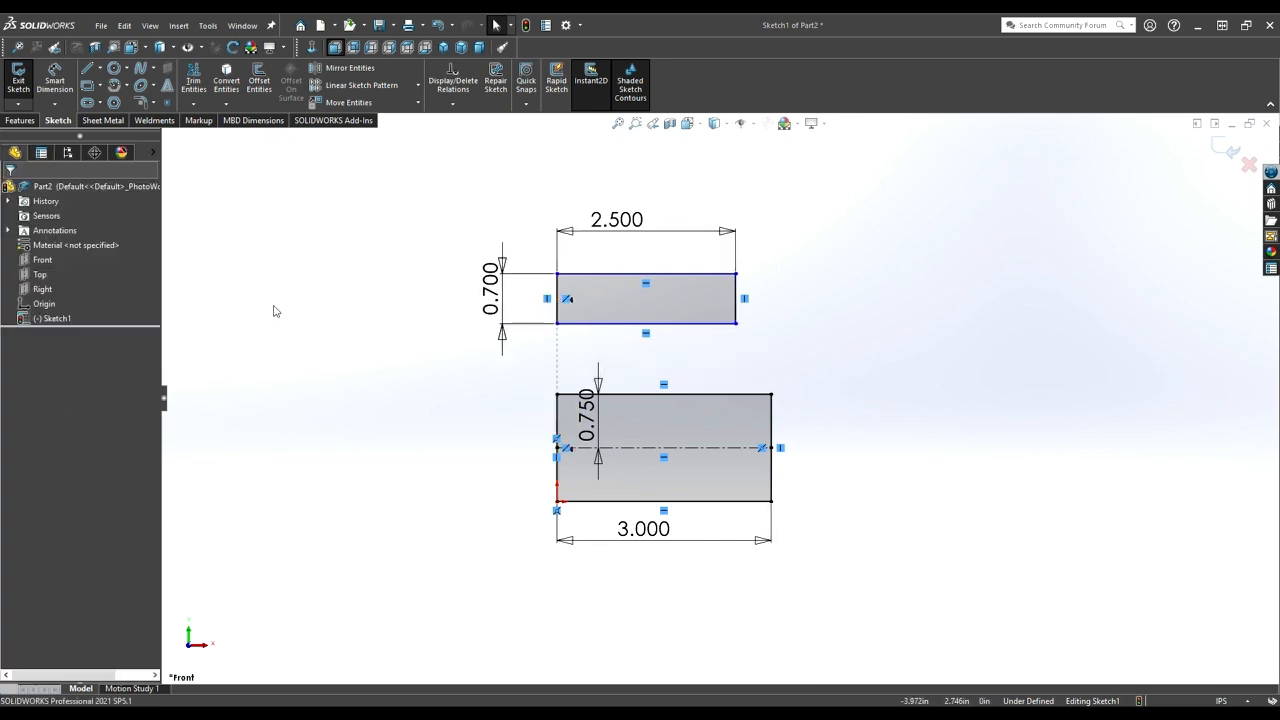
Step: Dimension the gap between the upper rectangle's bottom edge and the lower rectangle's top edge as 1 in
left_click(55, 80)
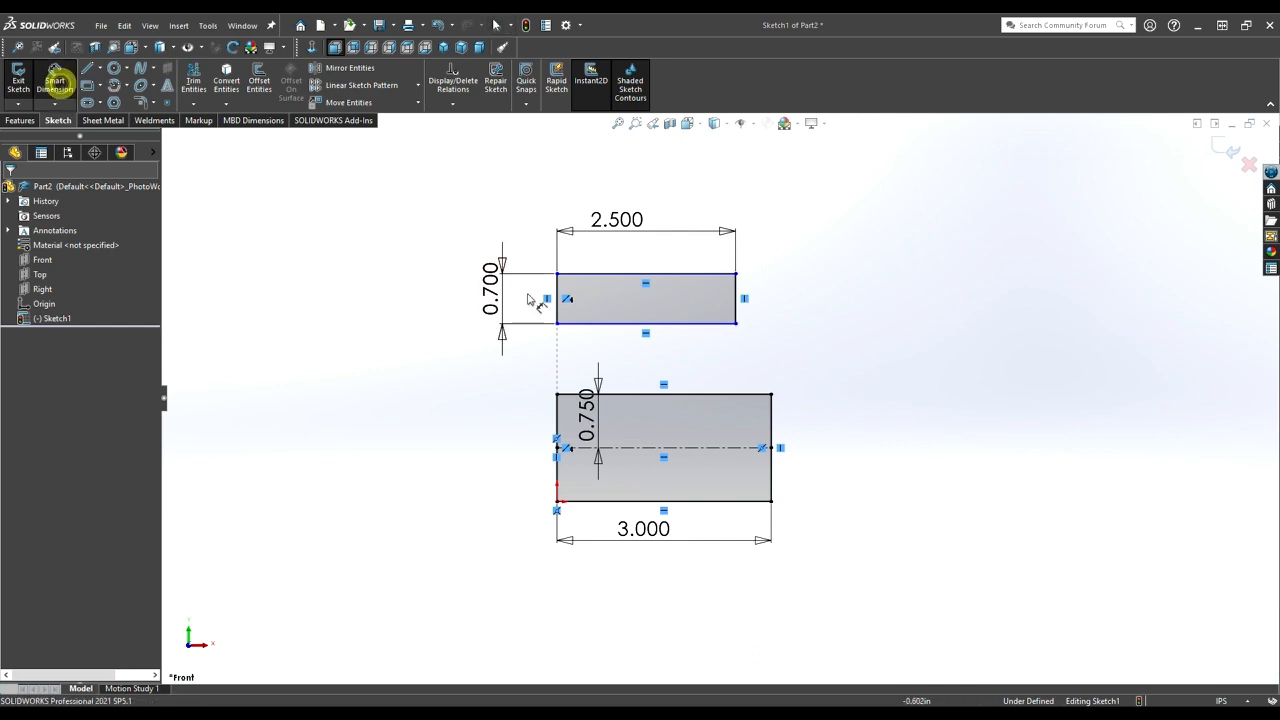
left_click(632, 324)
left_click(629, 394)
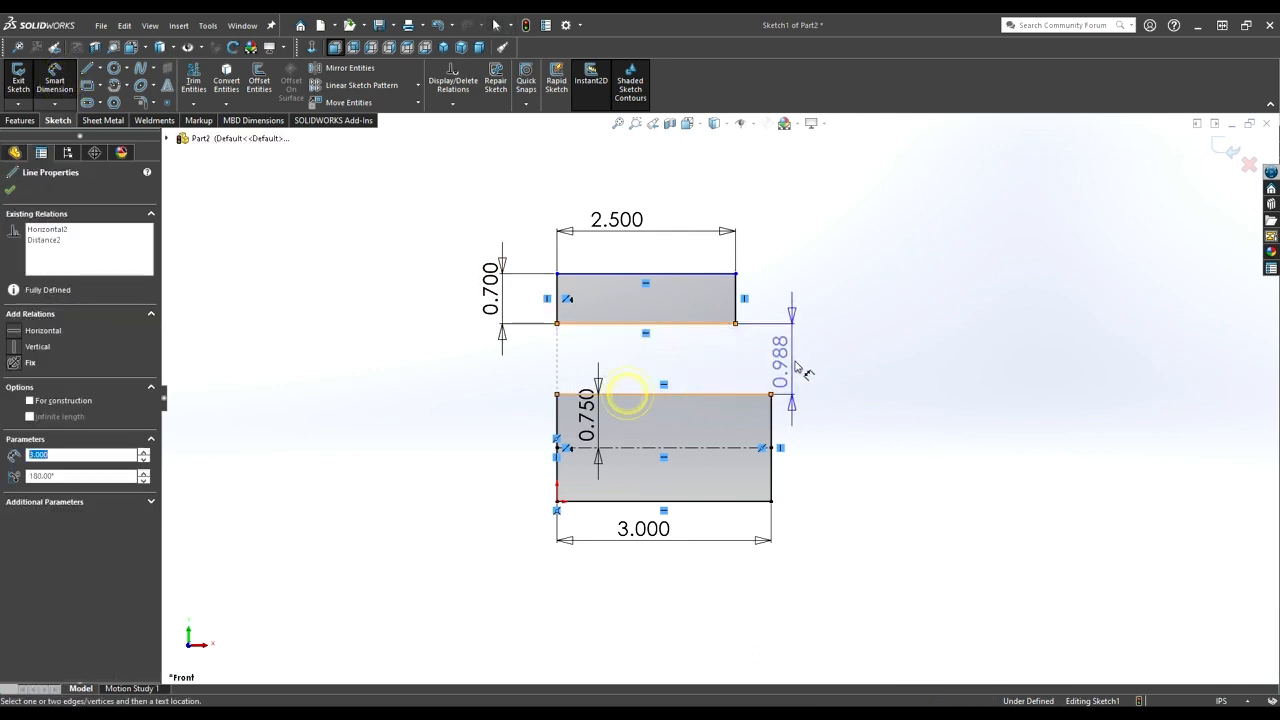
left_click(816, 366)
type("1")
key("Return")
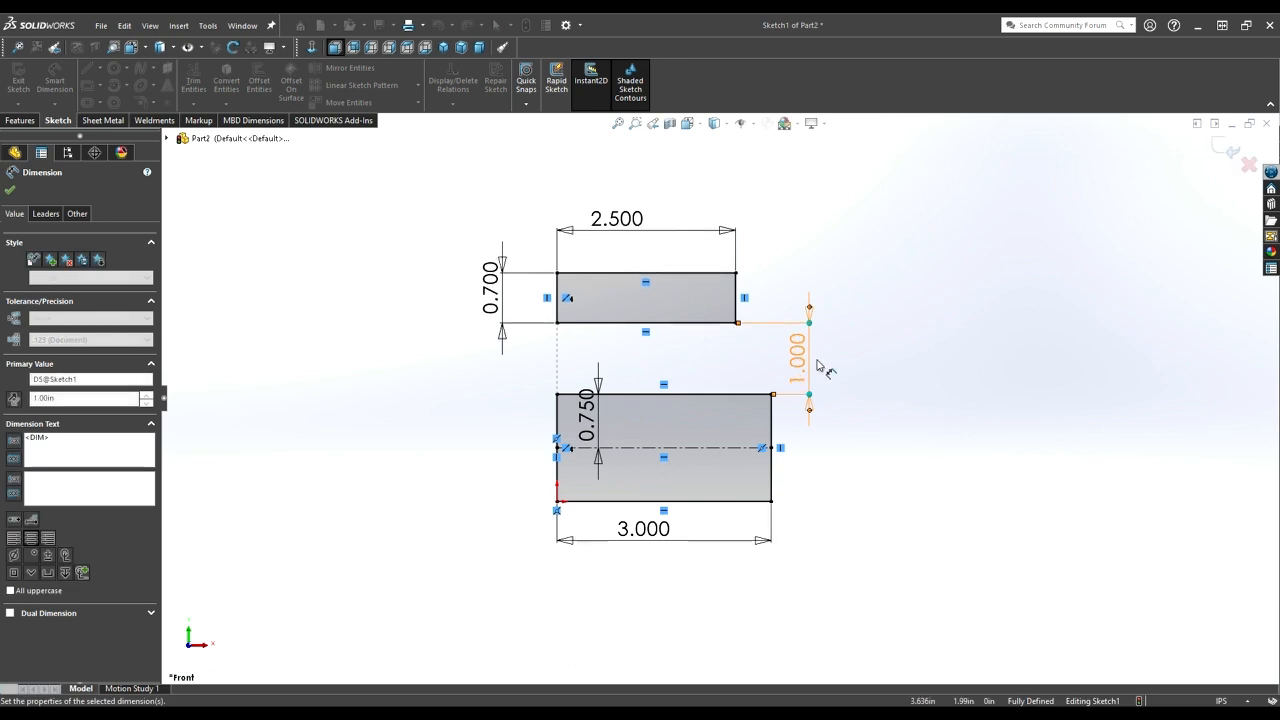
left_click(840, 358)
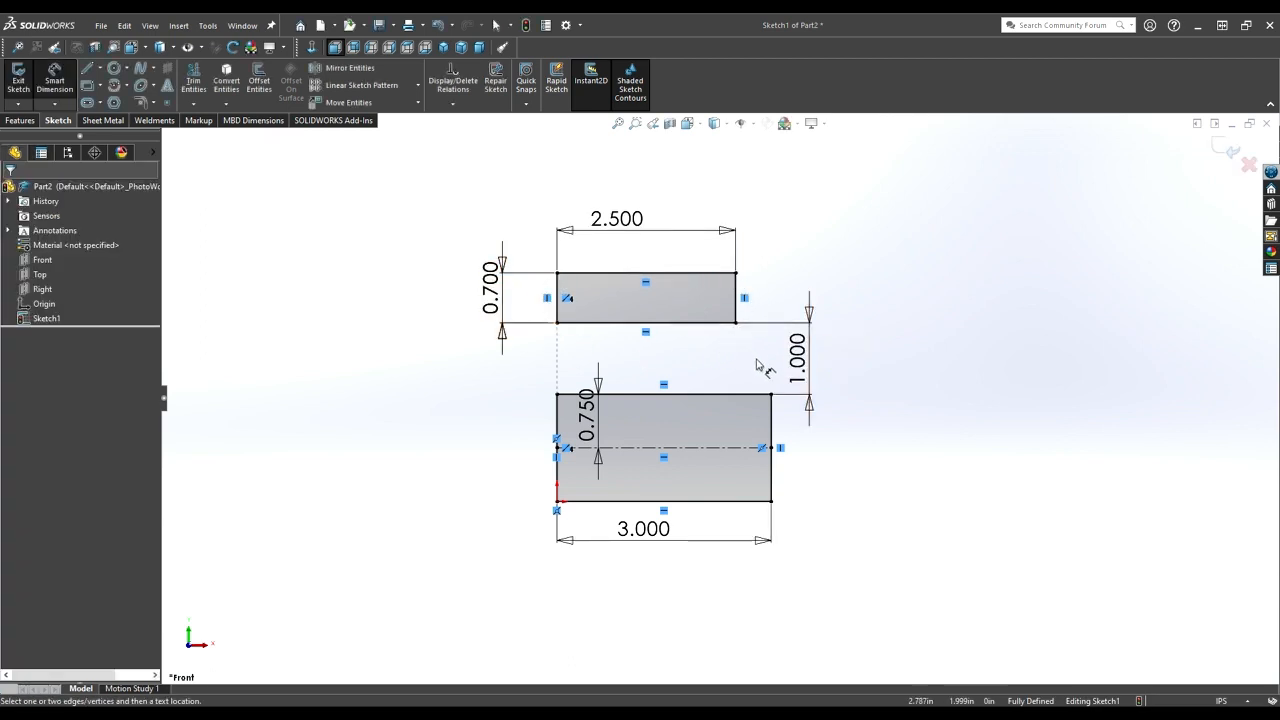
key("Escape")
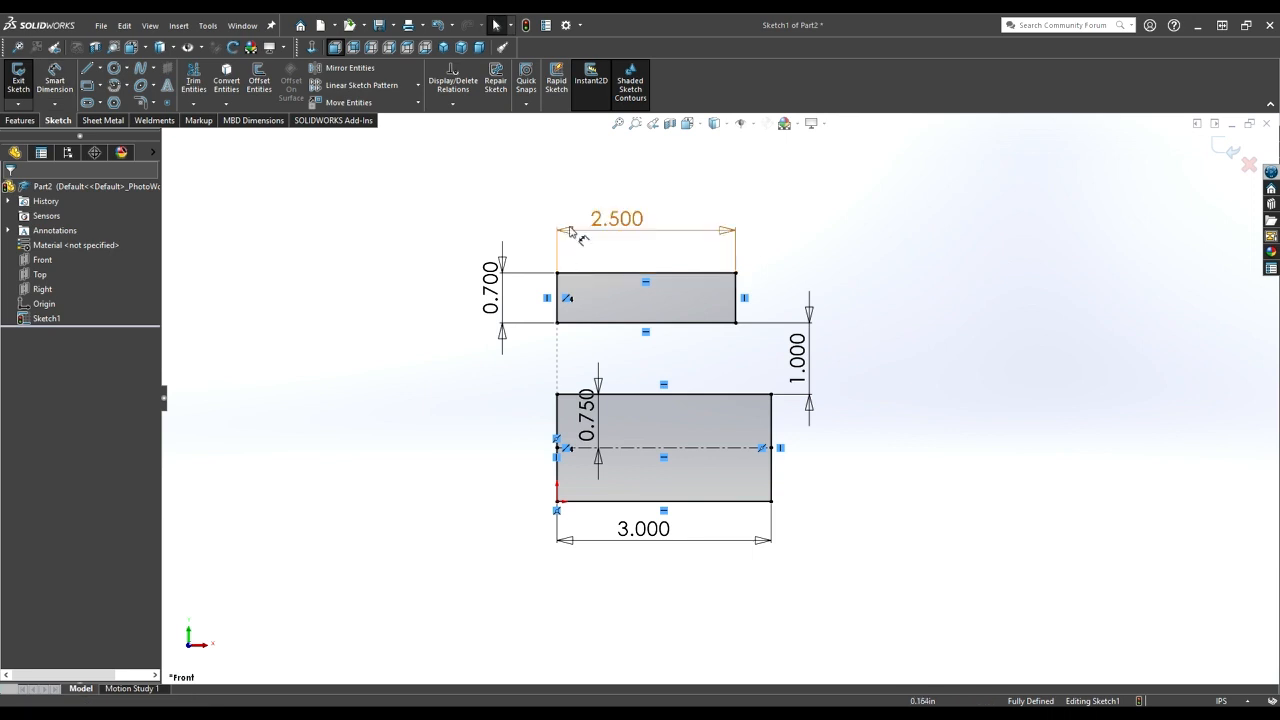
Step: Delete the upper rectangle together with its associated dimensions
mouse_move(458, 180)
left_mouse_down()
mouse_move(611, 322)
mouse_move(878, 372)
left_mouse_up()
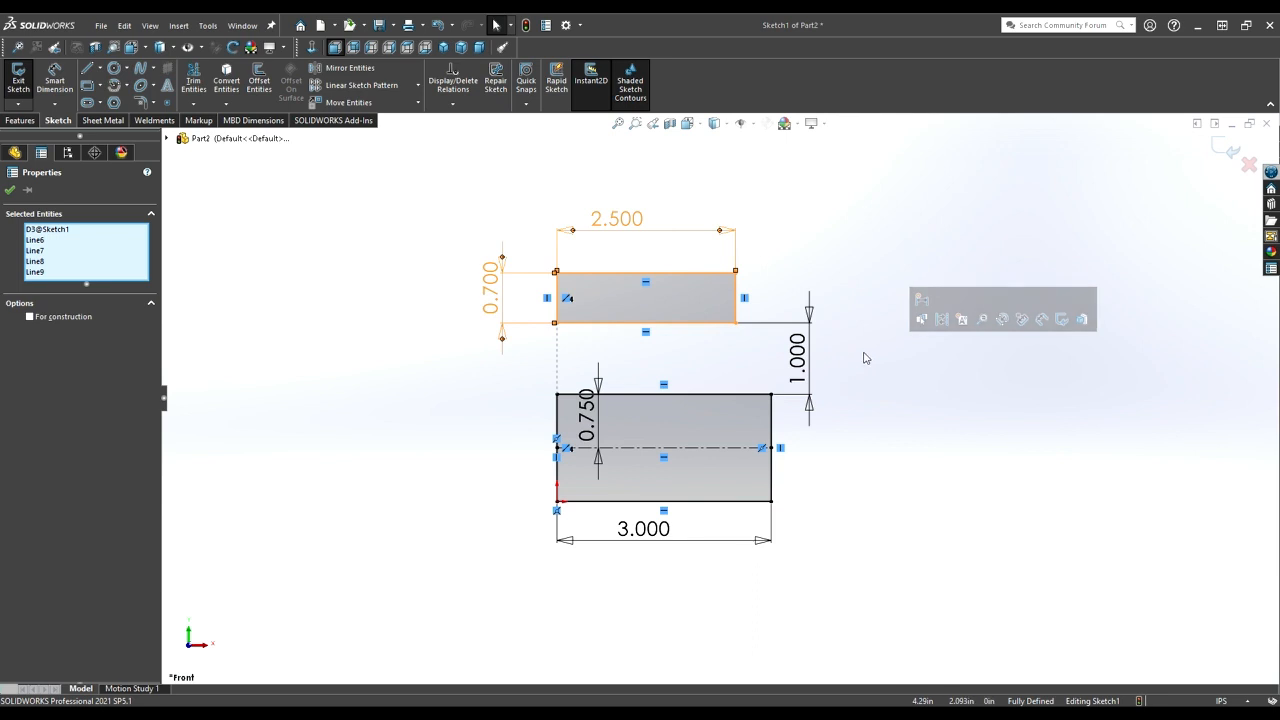
key("Delete")
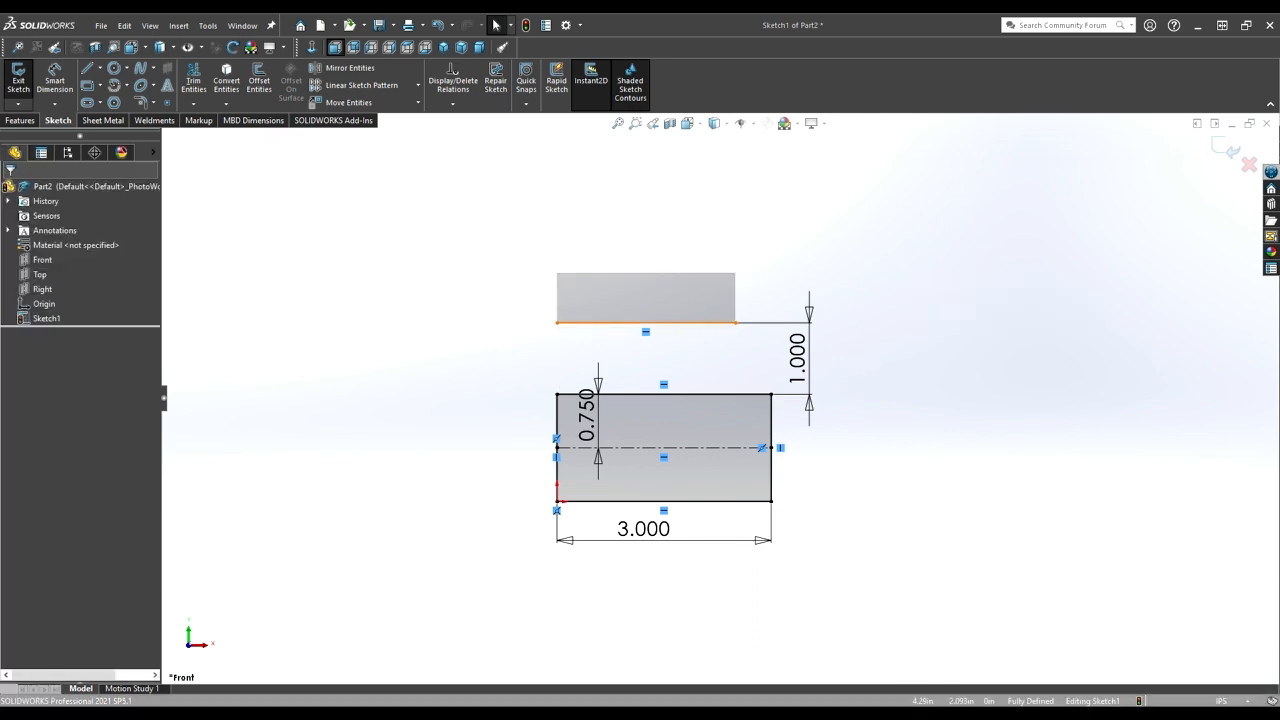
key("Delete")
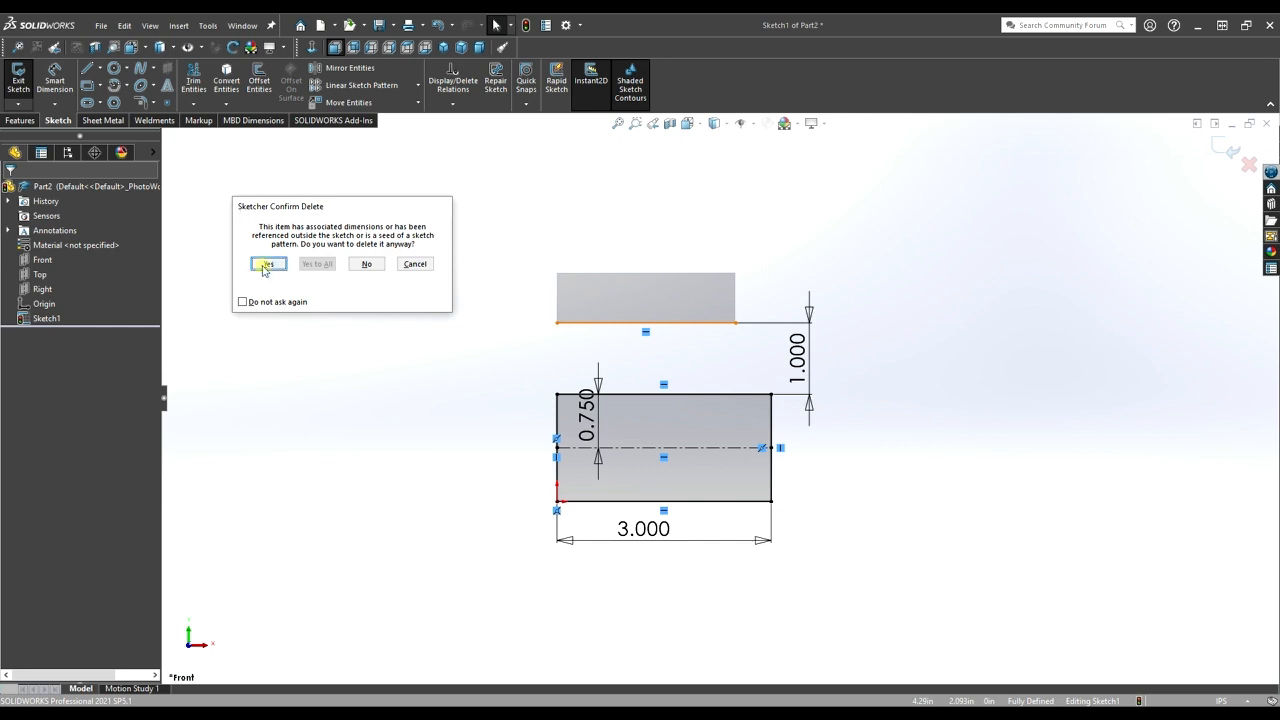
left_click(267, 264)
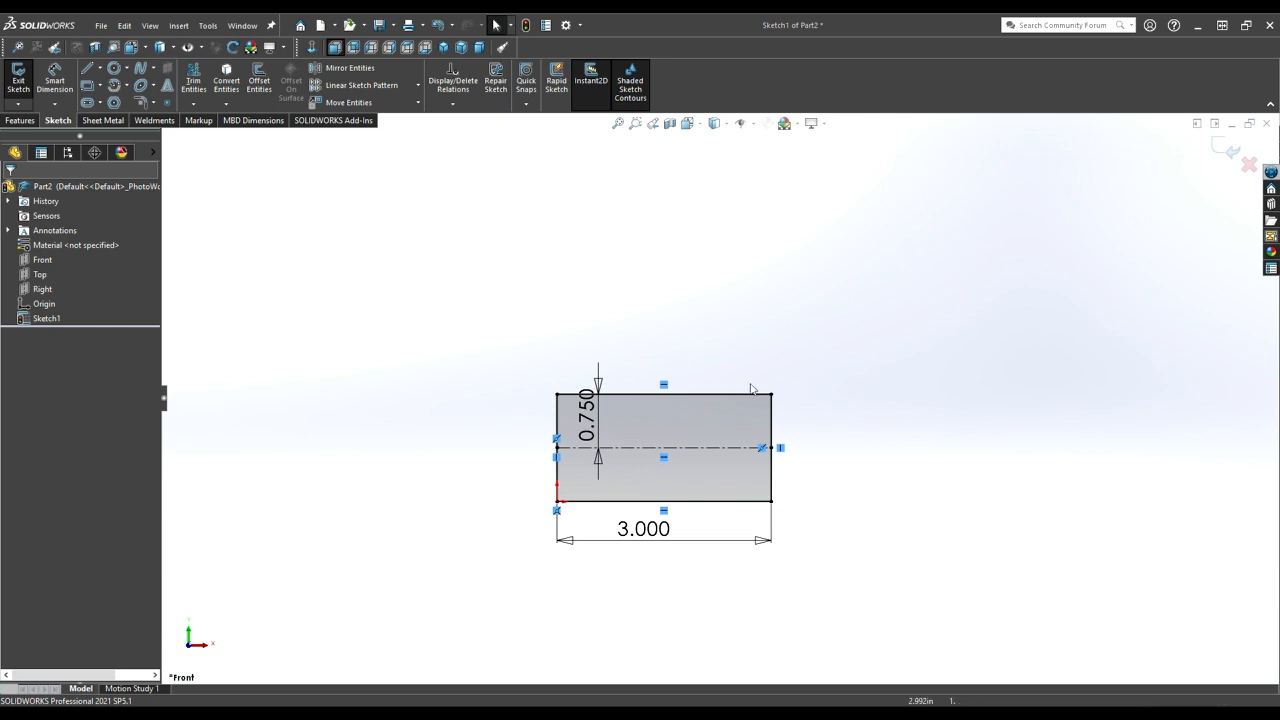
Step: Set up a Blind boss extrusion of the remaining rectangle with a depth of 2 in
left_click(22, 122)
left_click(20, 82)
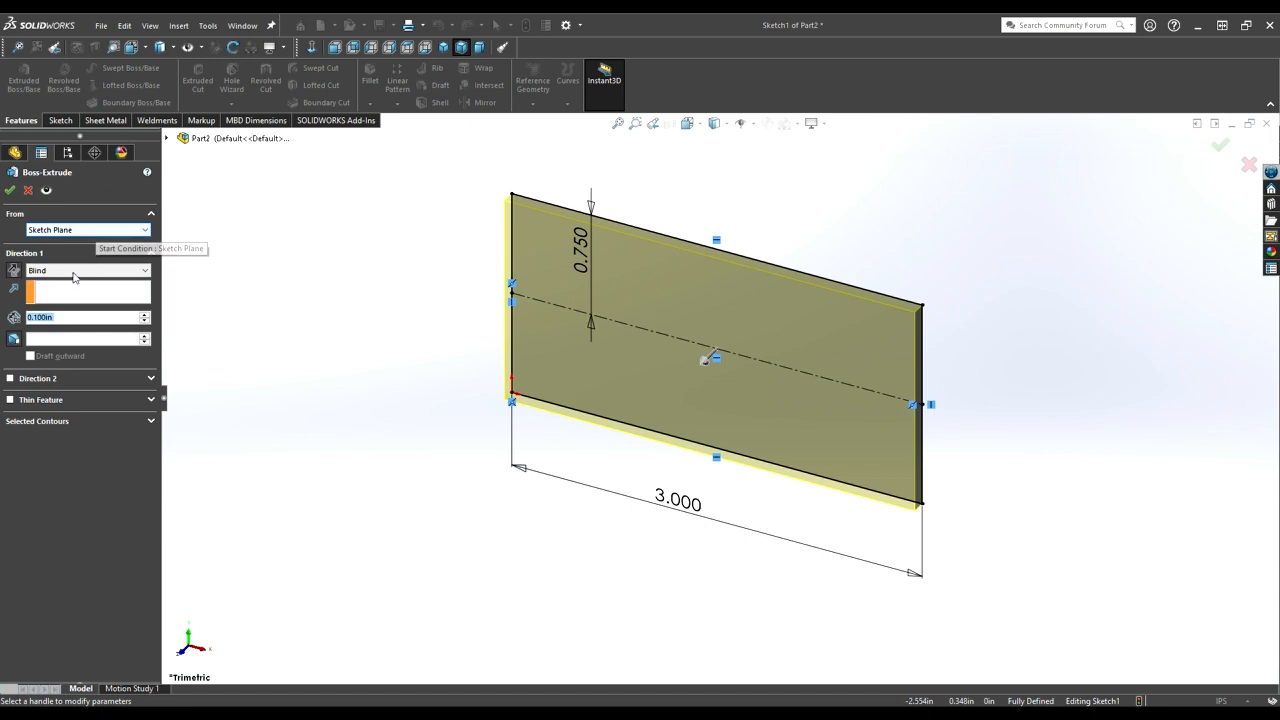
left_click(52, 271)
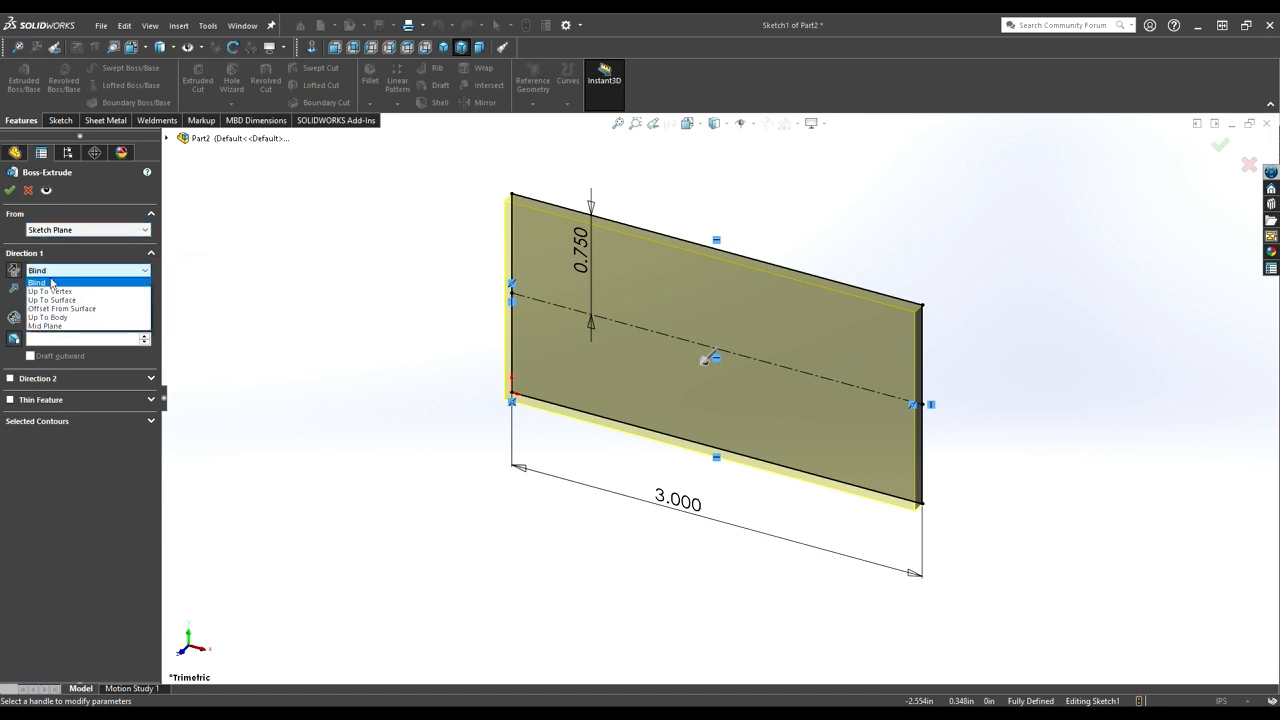
left_click(48, 283)
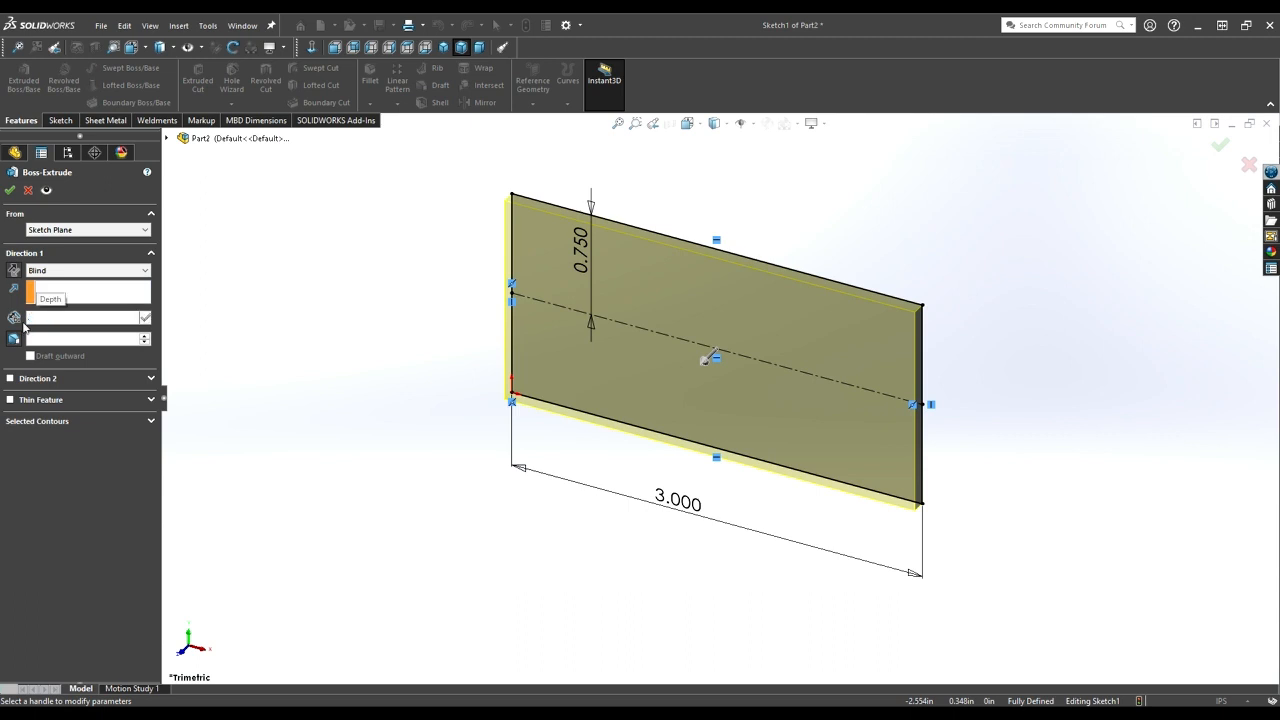
key("BackSpace")
type("2")
key("Return")
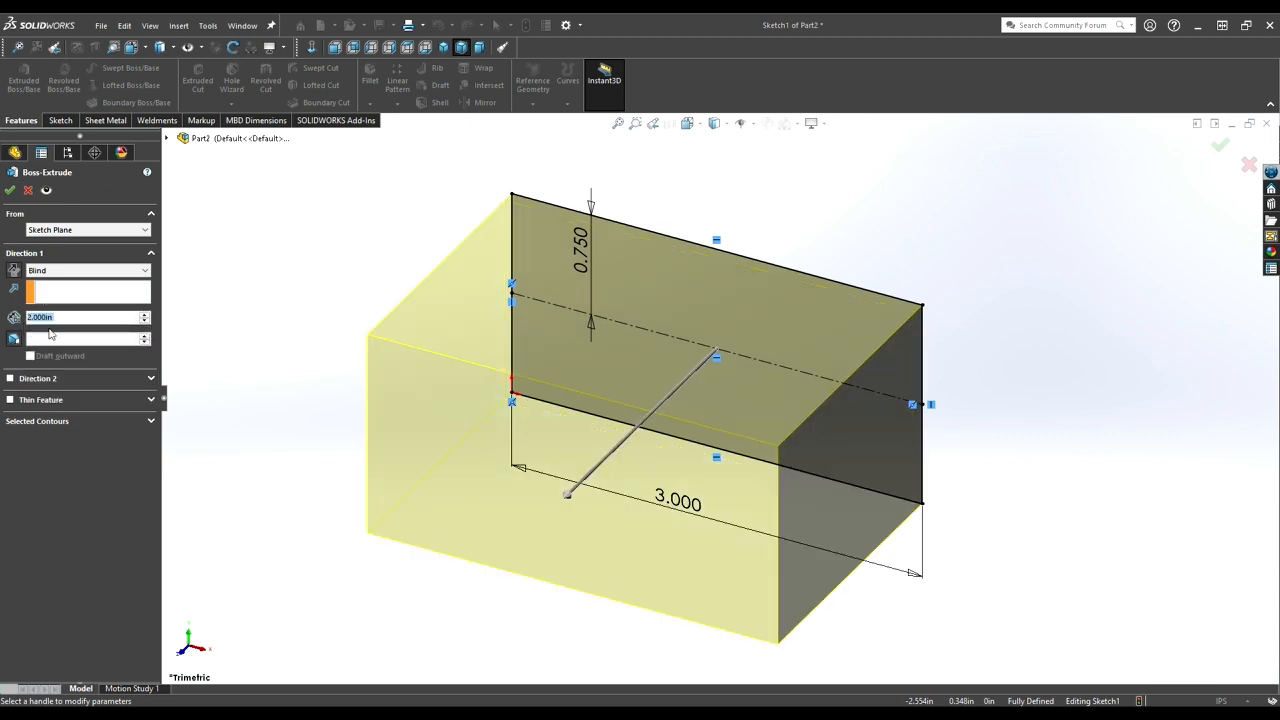
Step: Preview the extrusion with the Mid Plane end condition, return it to Blind and accept the feature
left_click(80, 271)
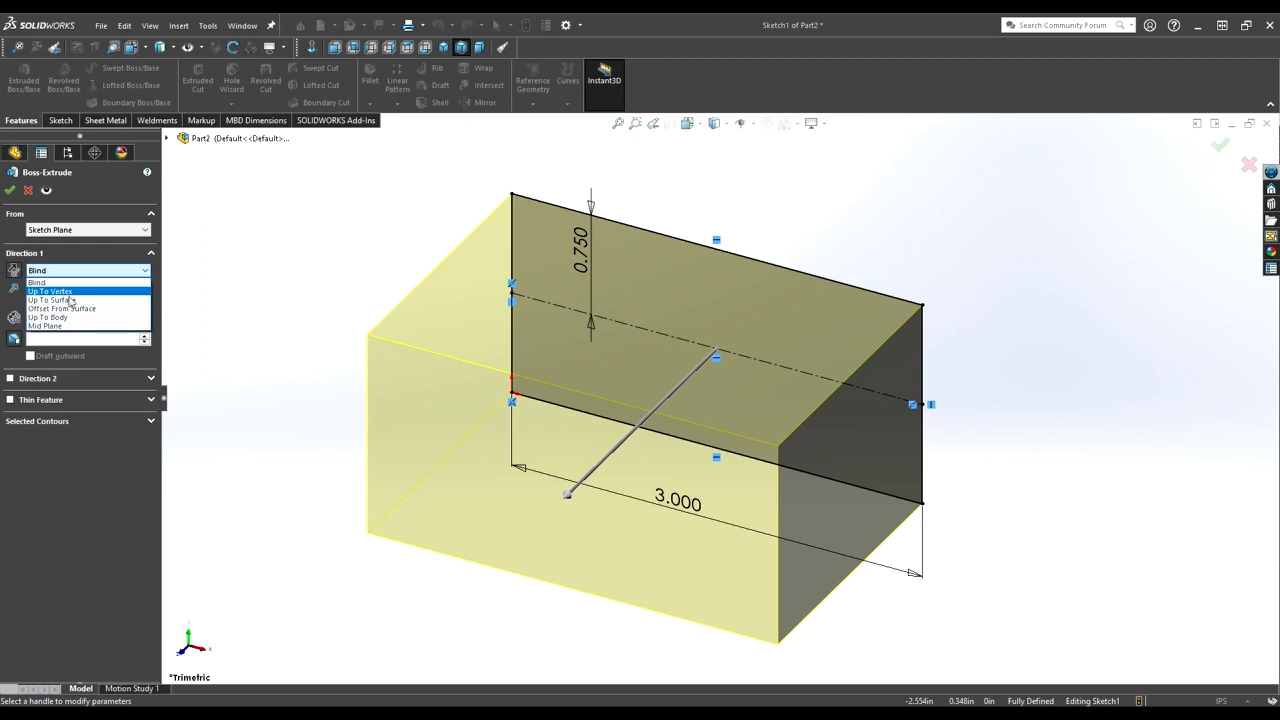
left_click(60, 326)
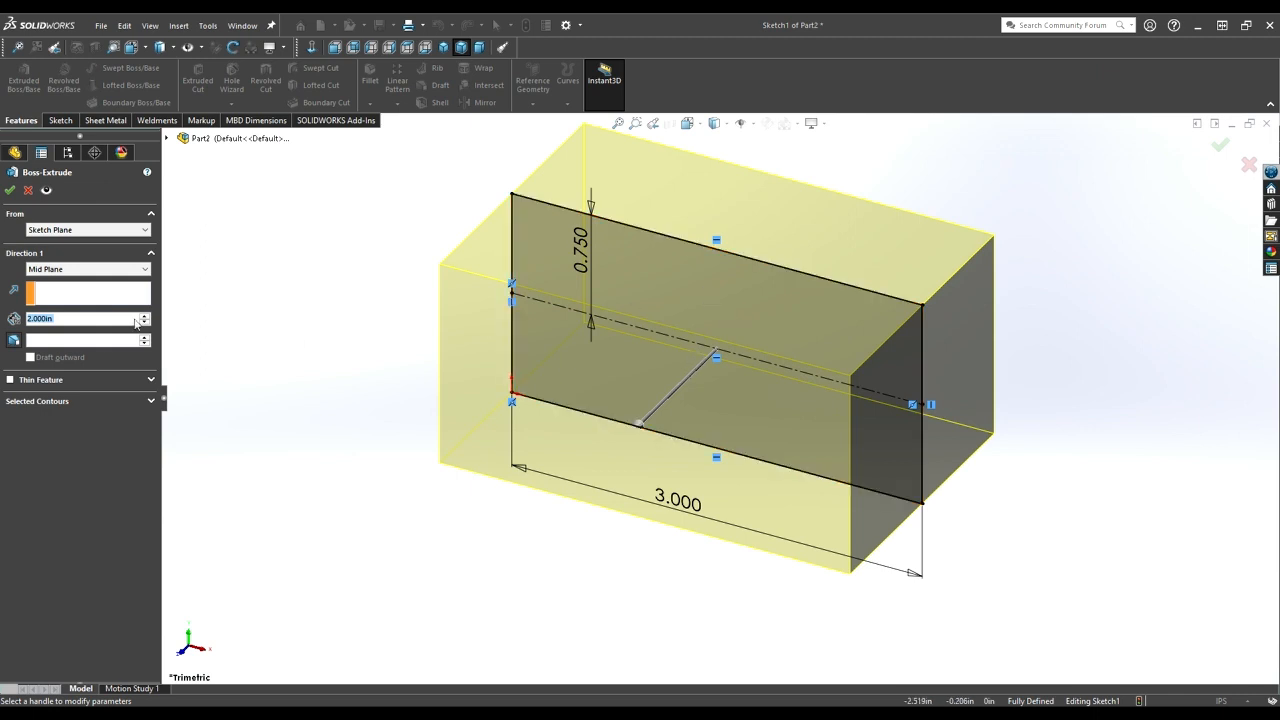
left_click(104, 269)
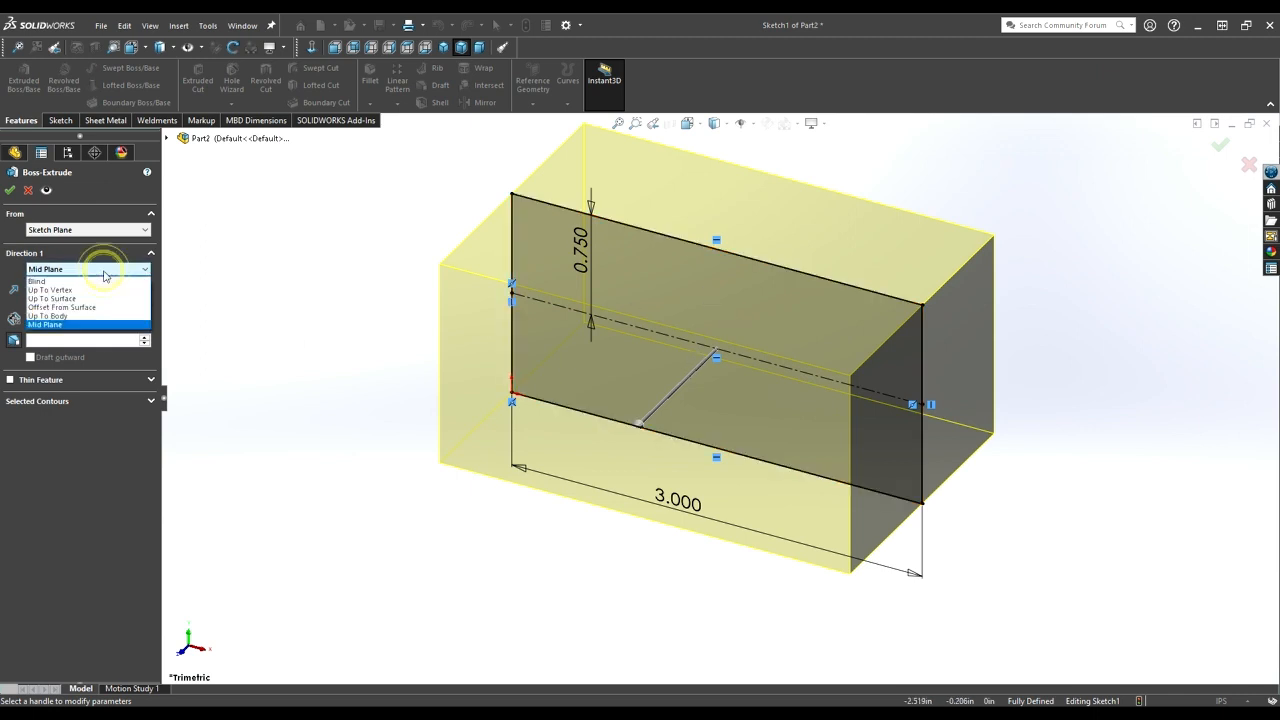
left_click(90, 282)
left_click(8, 191)
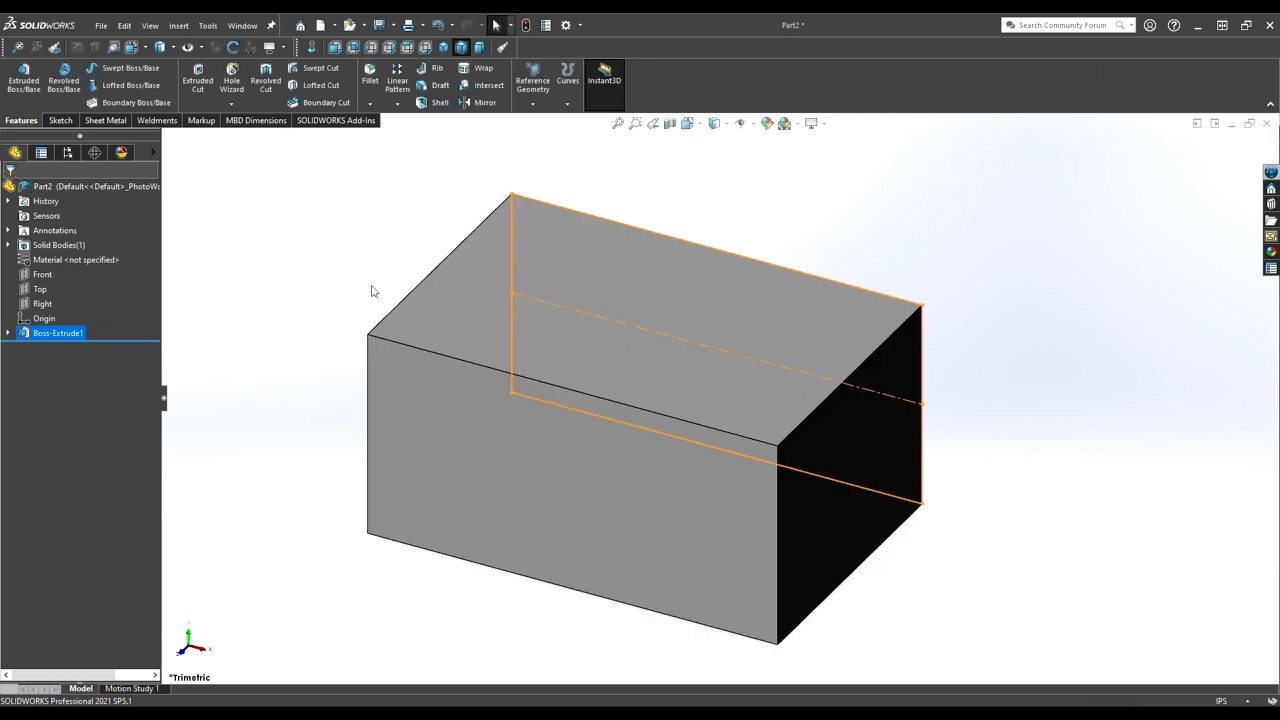
left_click(311, 332)
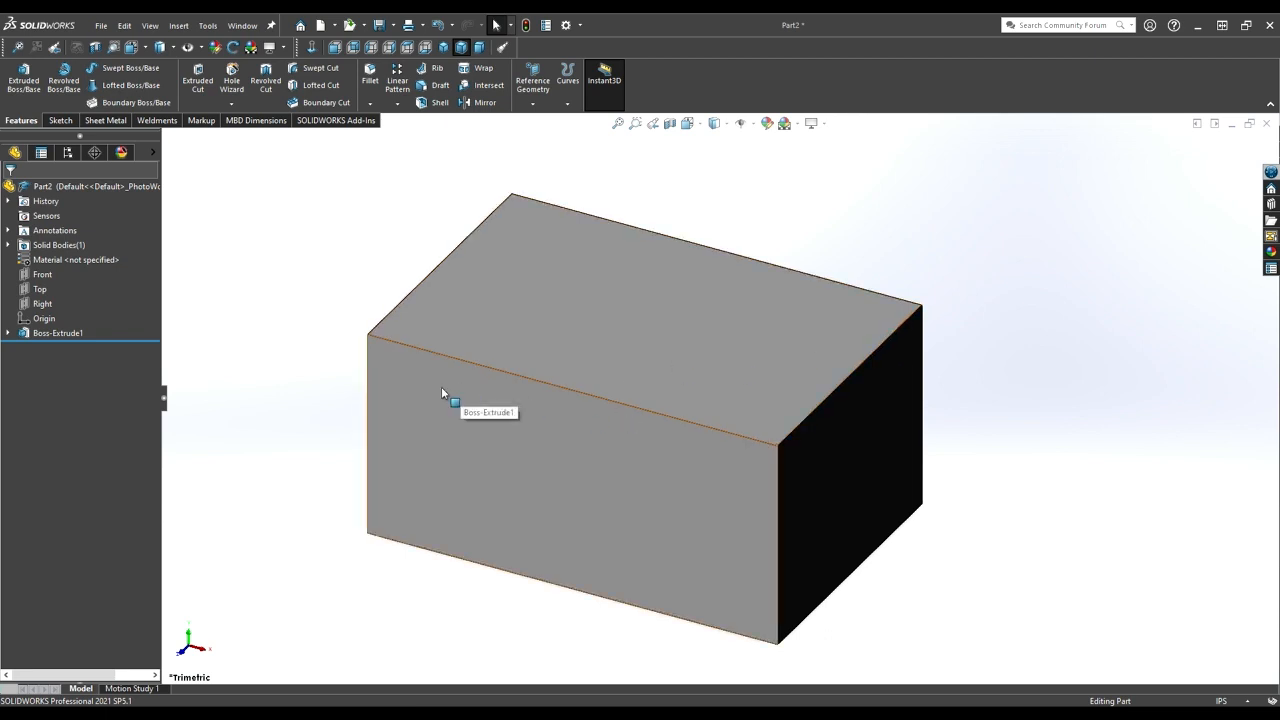
Step: Start a new sketch on the block's top face and orient the model to the Top view
middle_click_drag(692, 500, 543, 351)
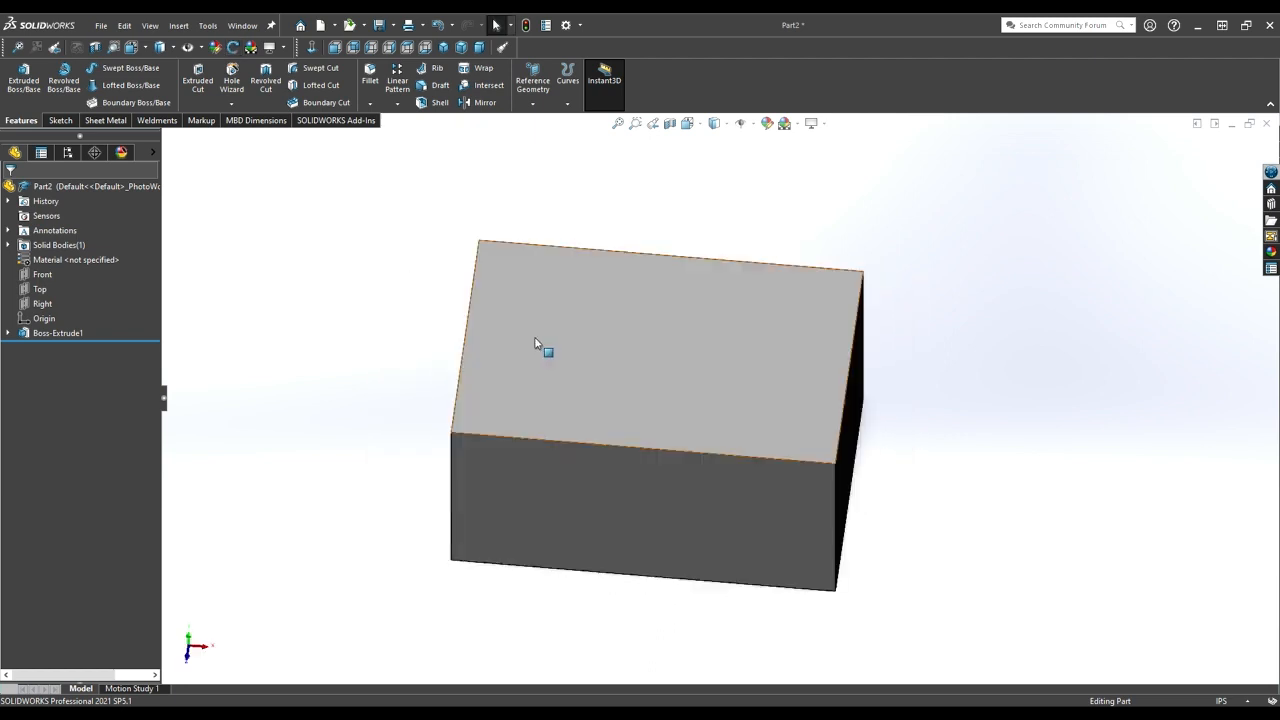
middle_click_drag(580, 406, 546, 324)
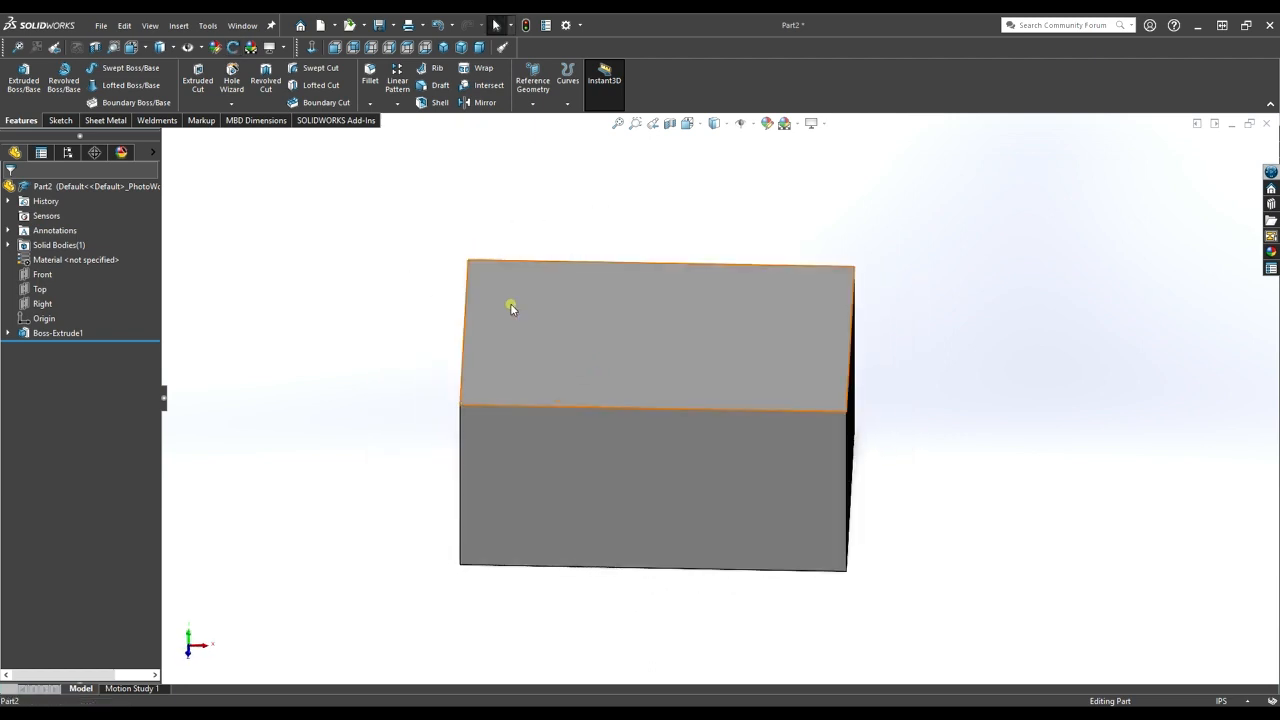
left_click(510, 303)
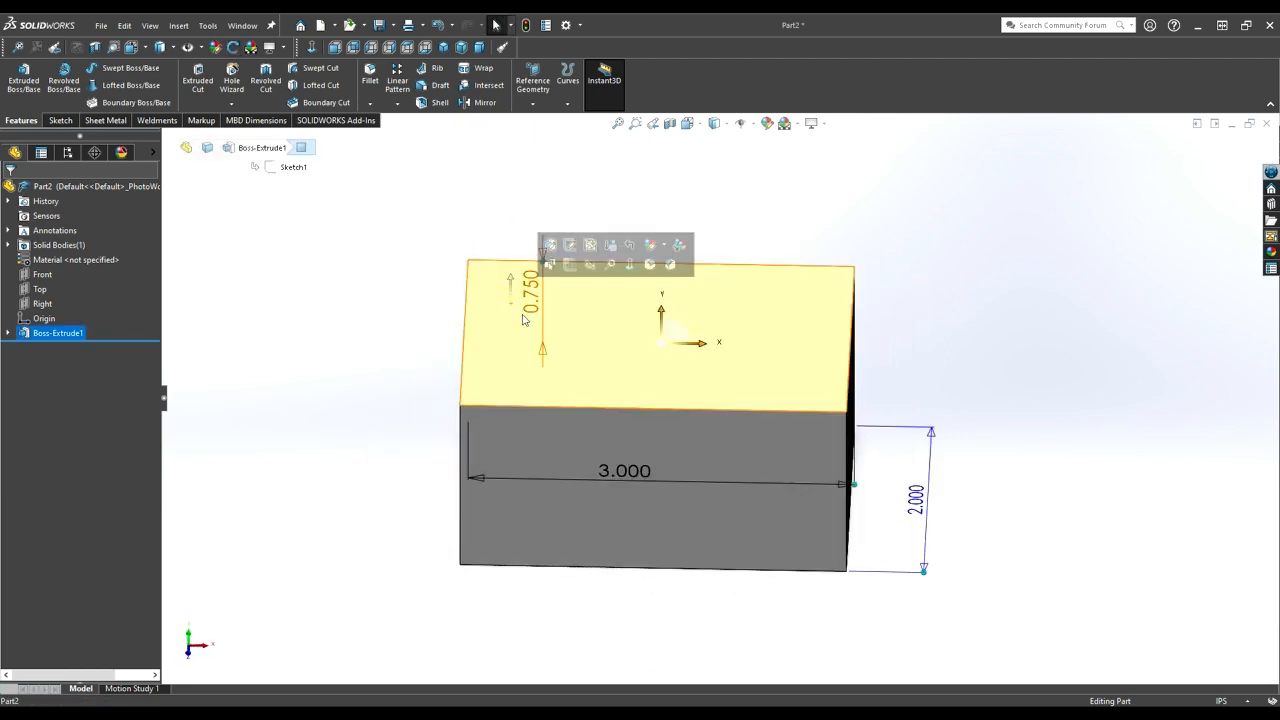
left_click(570, 266)
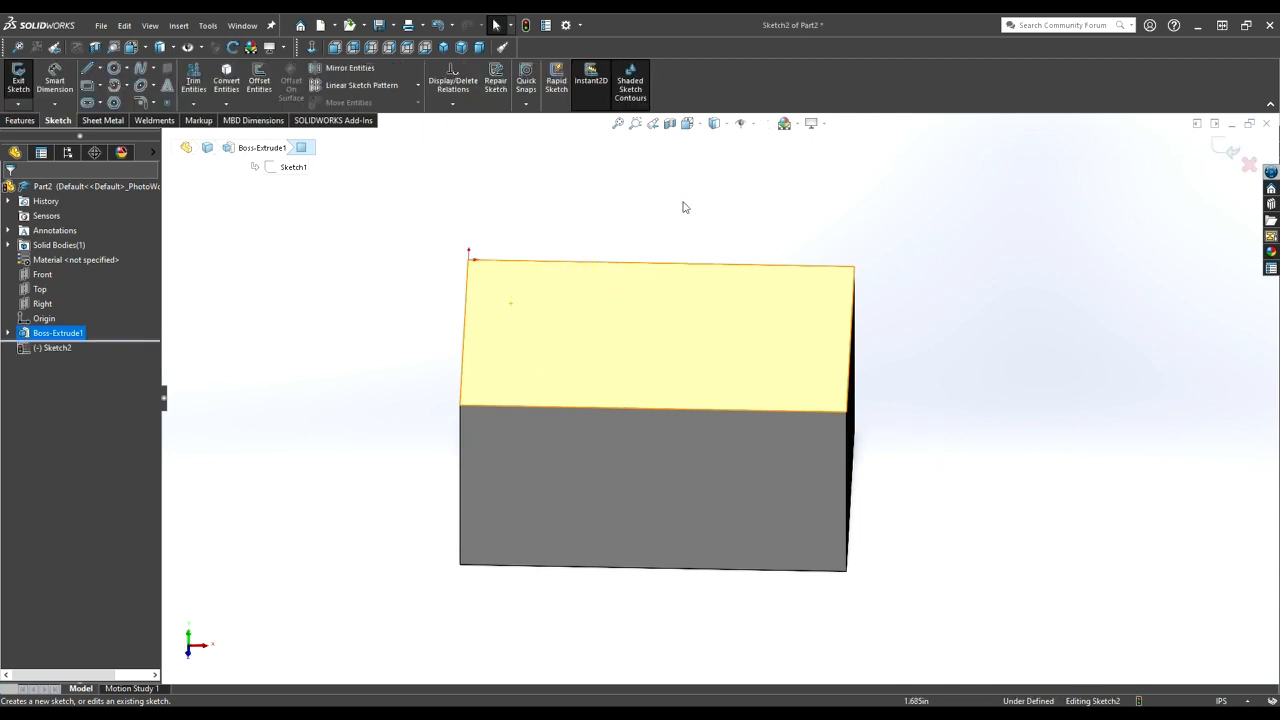
middle_click_drag(698, 369, 645, 418)
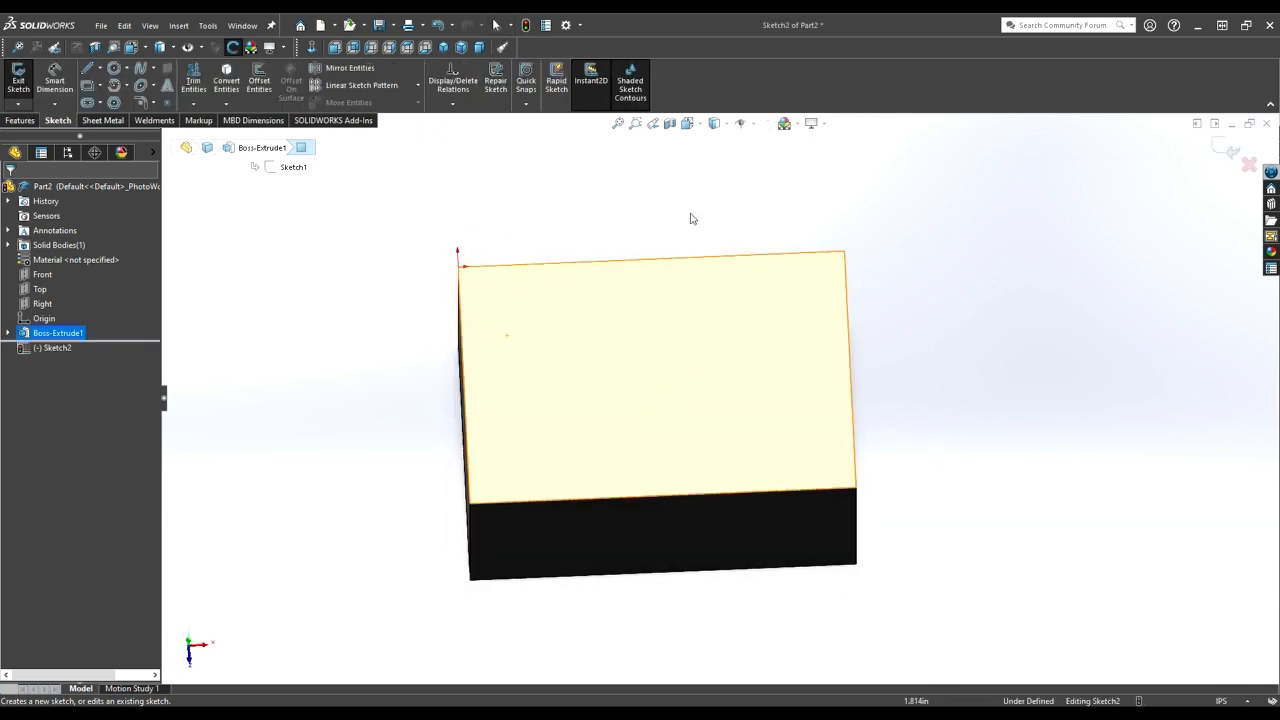
left_click(702, 124)
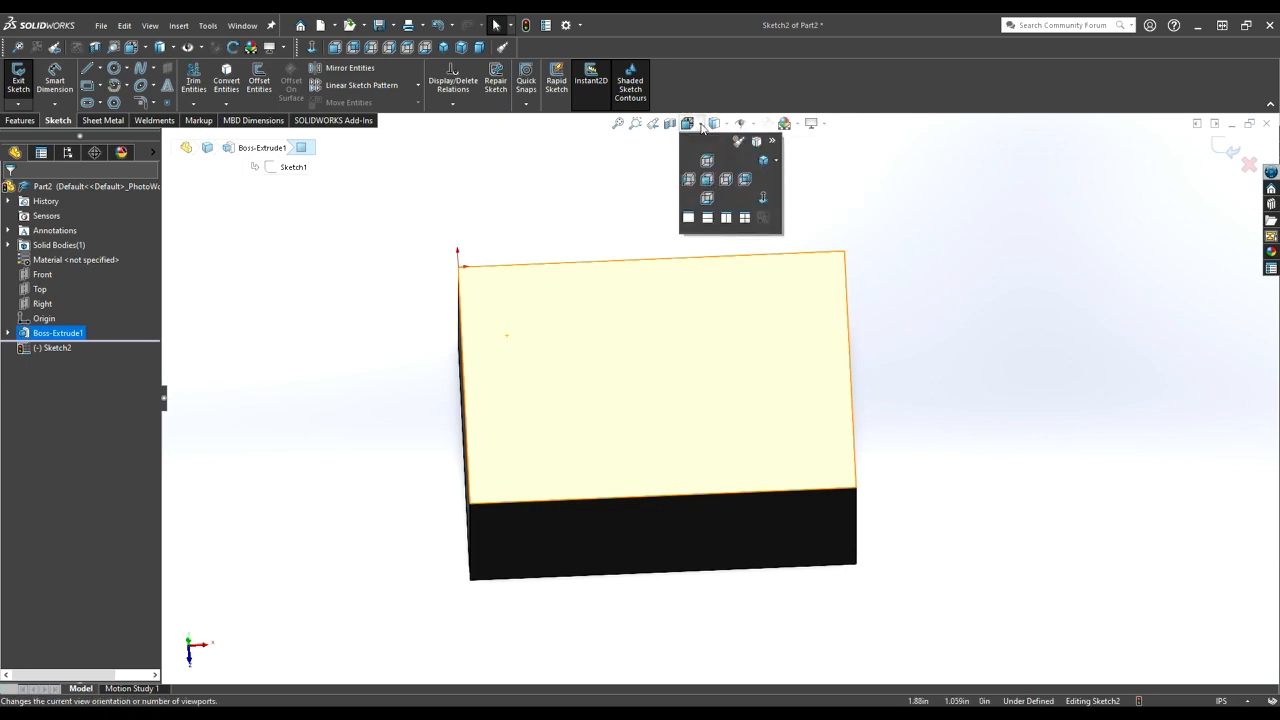
left_click(707, 161)
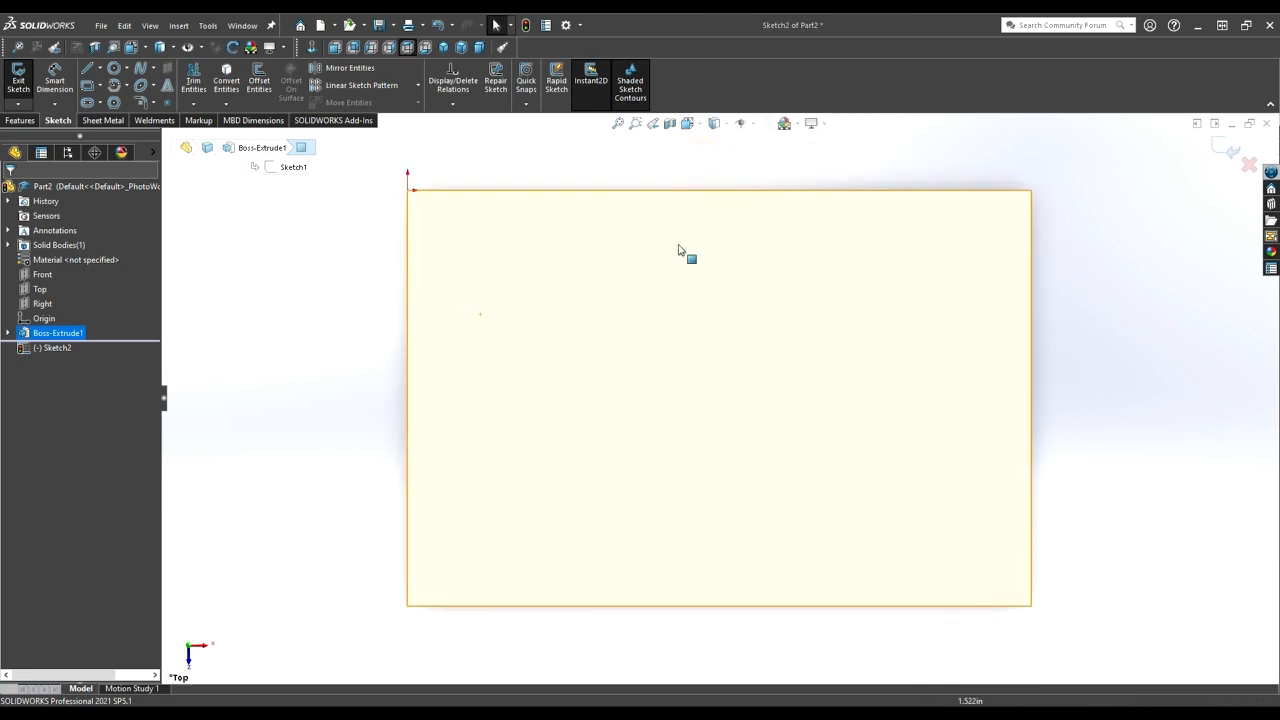
Step: Examine how the Front plane lies relative to the block, using the Front and Top standard views
left_click(687, 124)
left_click(709, 198)
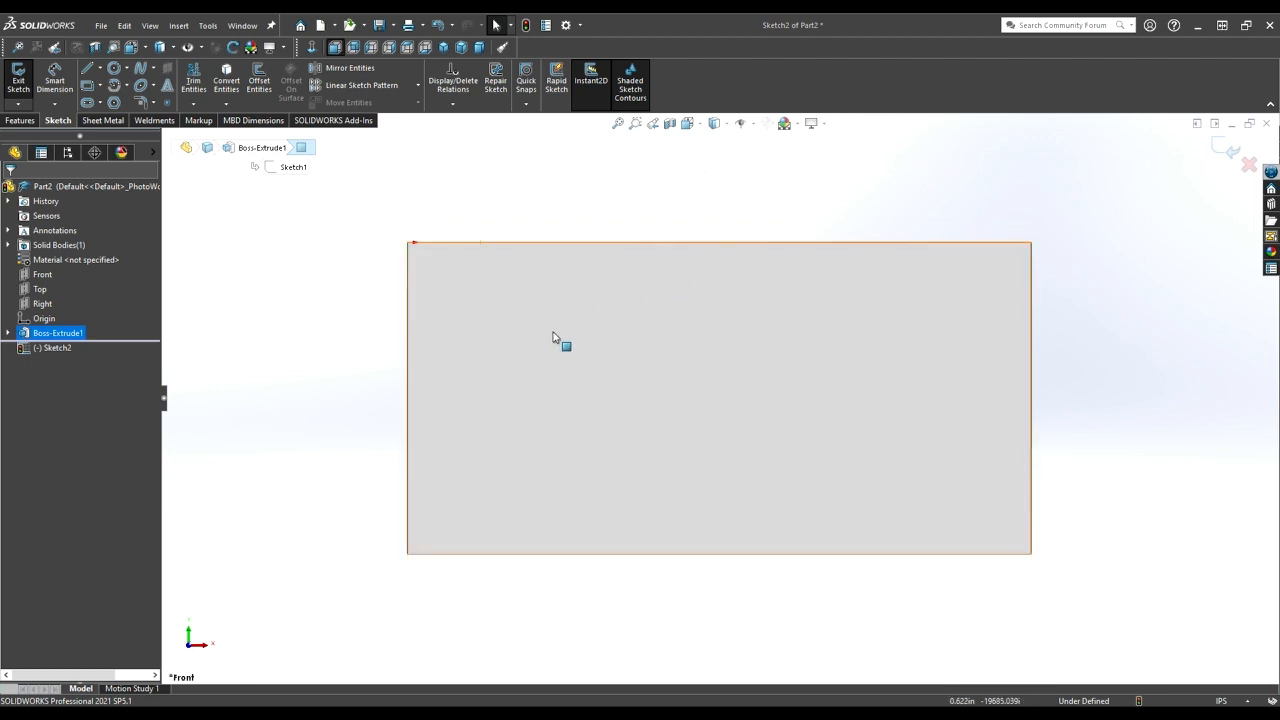
left_click(40, 277)
scroll(557, 322, "up", 8)
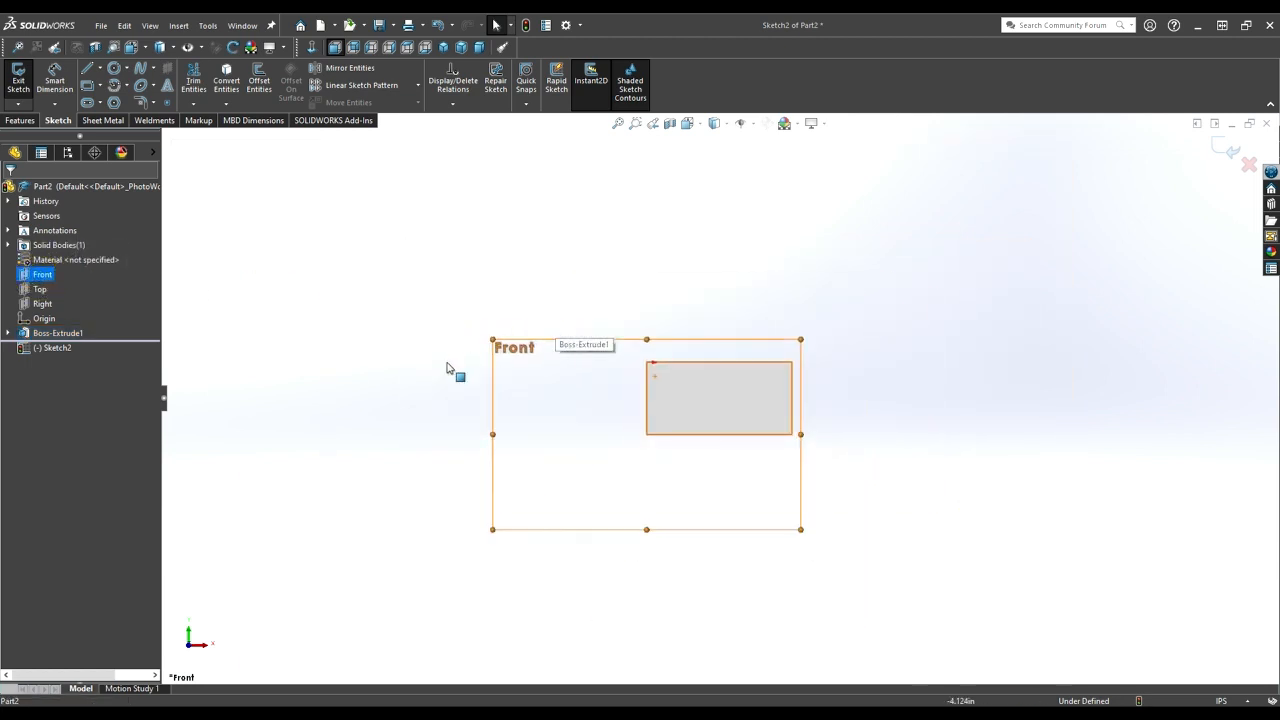
middle_click_drag(716, 393, 672, 389)
left_click(688, 123)
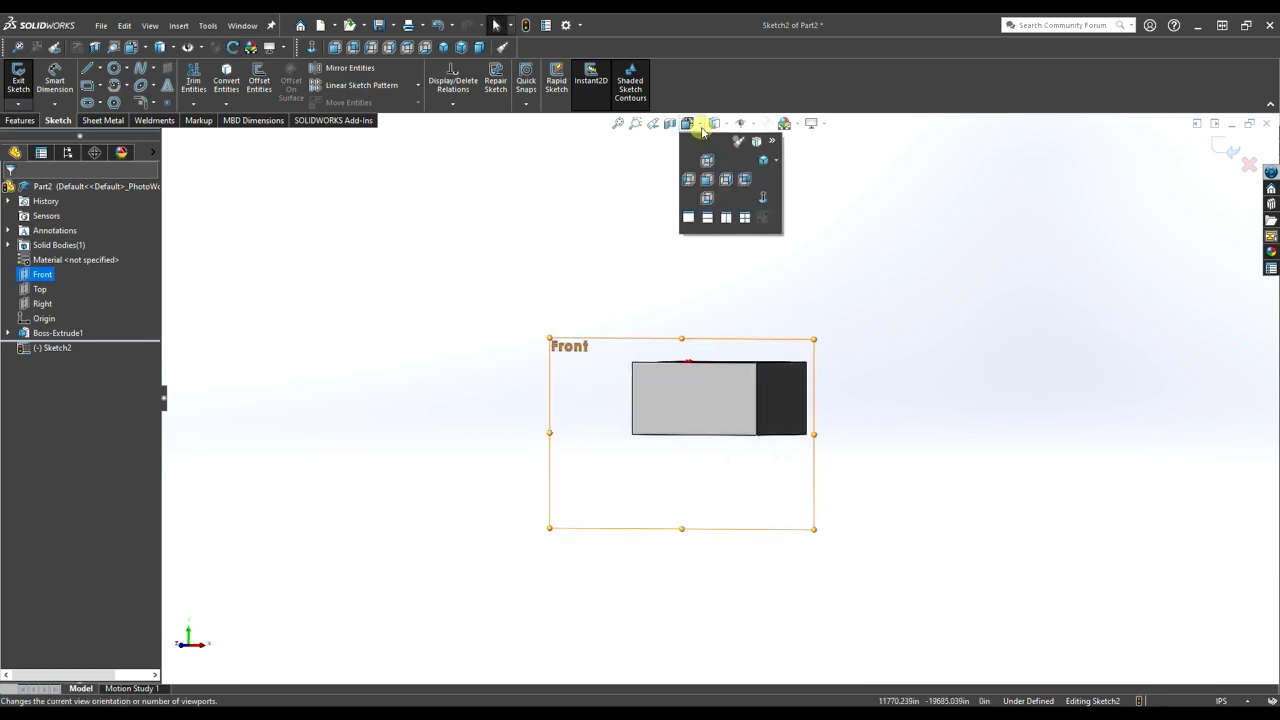
left_click(706, 179)
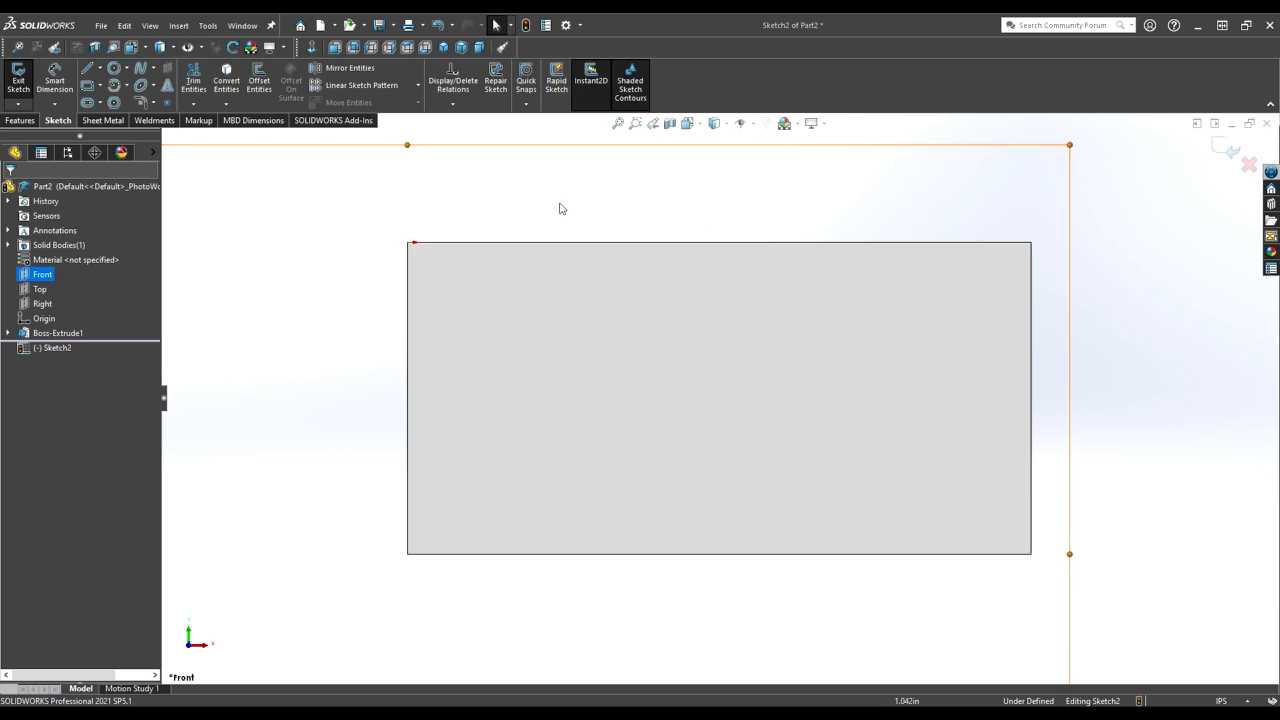
left_click(702, 127)
left_click(707, 160)
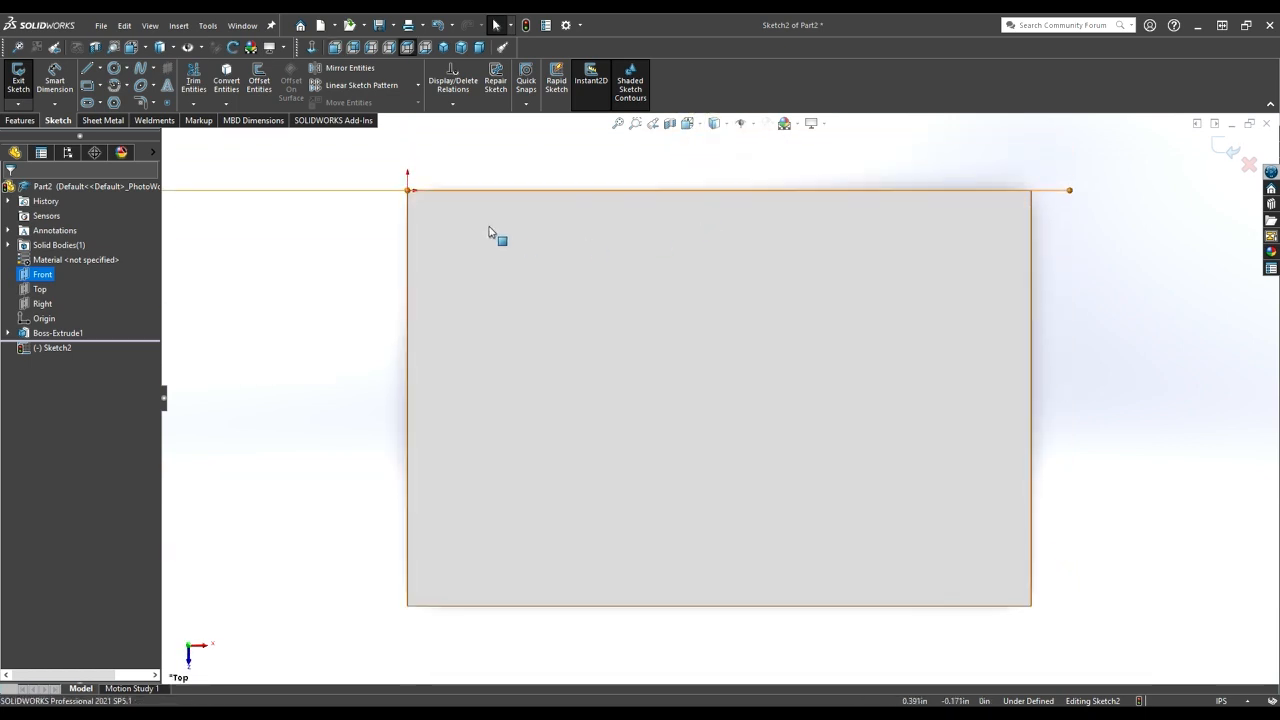
Step: Examine how the Top and Right planes lie relative to the block, including from the Right view
left_click(40, 289)
key("ctrl+8")
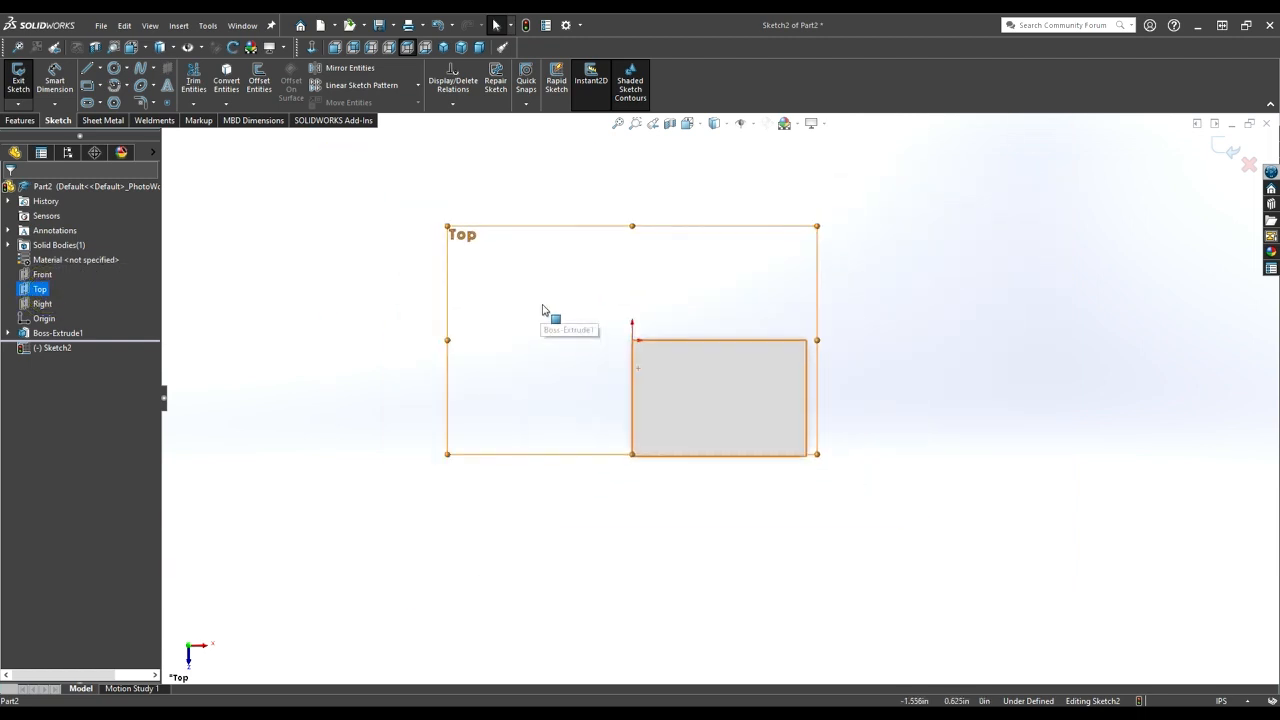
middle_click_drag(613, 321, 608, 271)
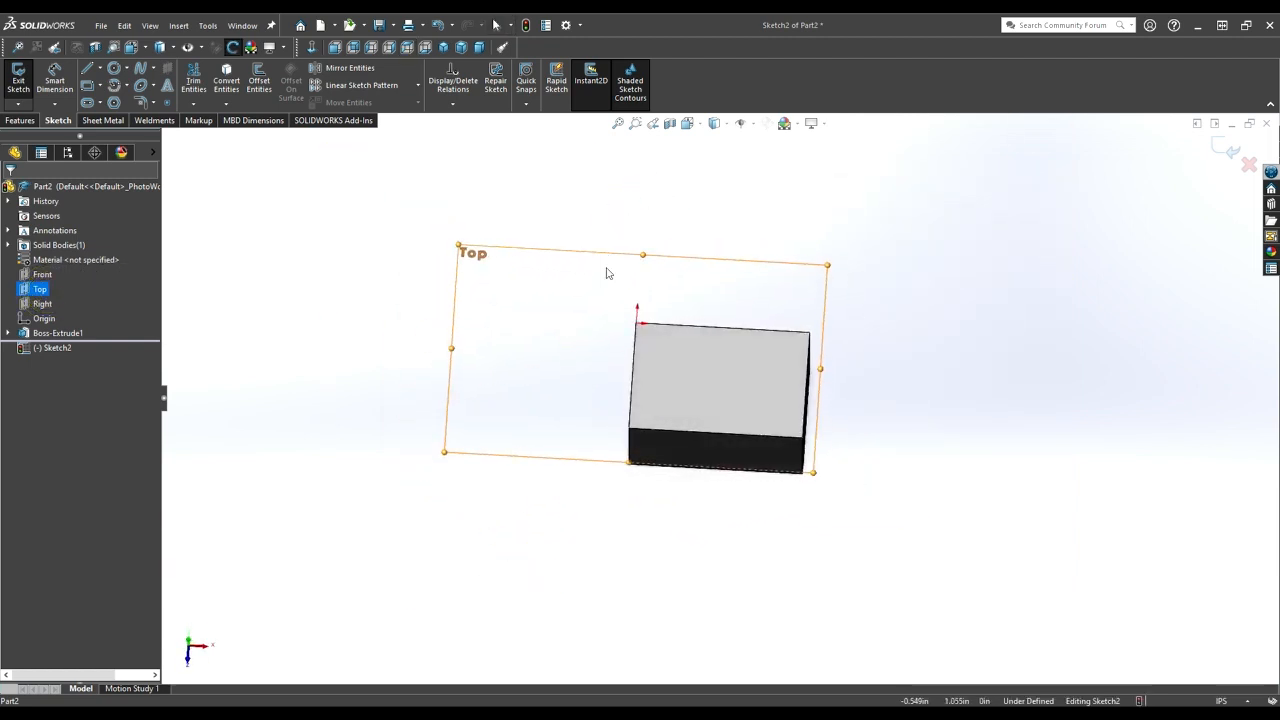
left_click(686, 124)
left_click(726, 179)
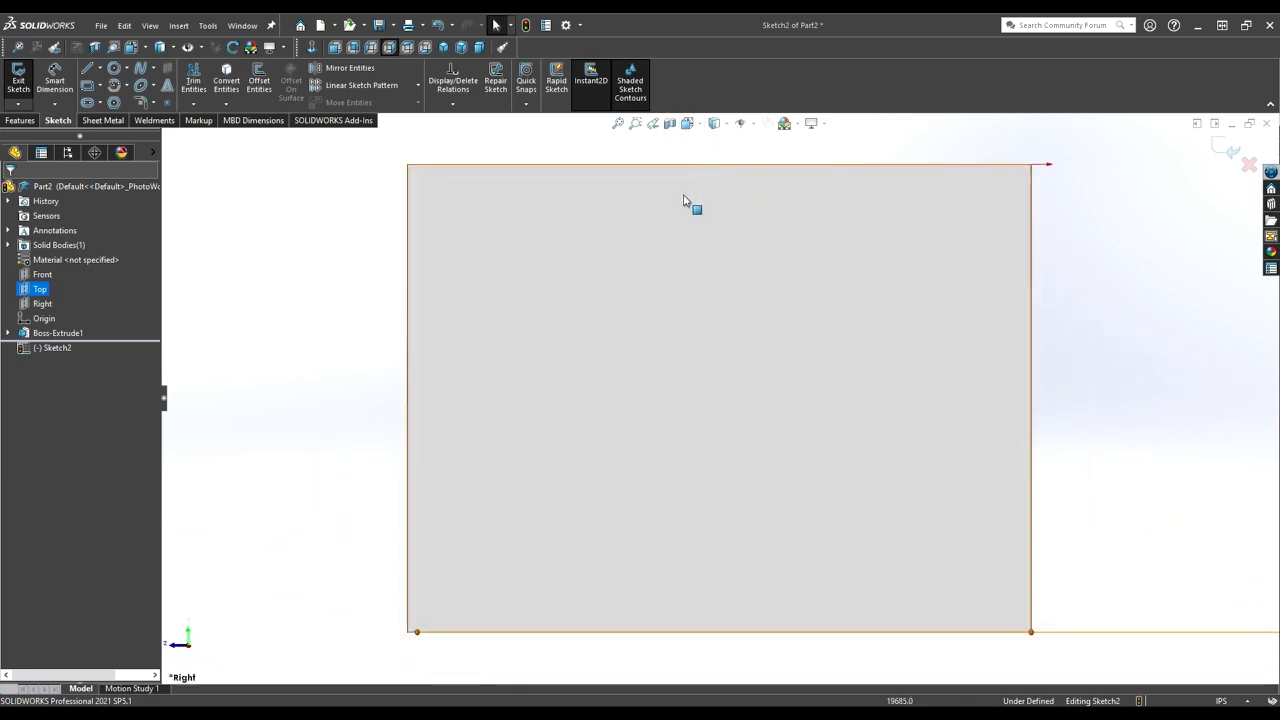
left_click(42, 303)
middle_click_drag(500, 303, 685, 325)
left_click_drag(685, 325, 557, 346)
key("Escape")
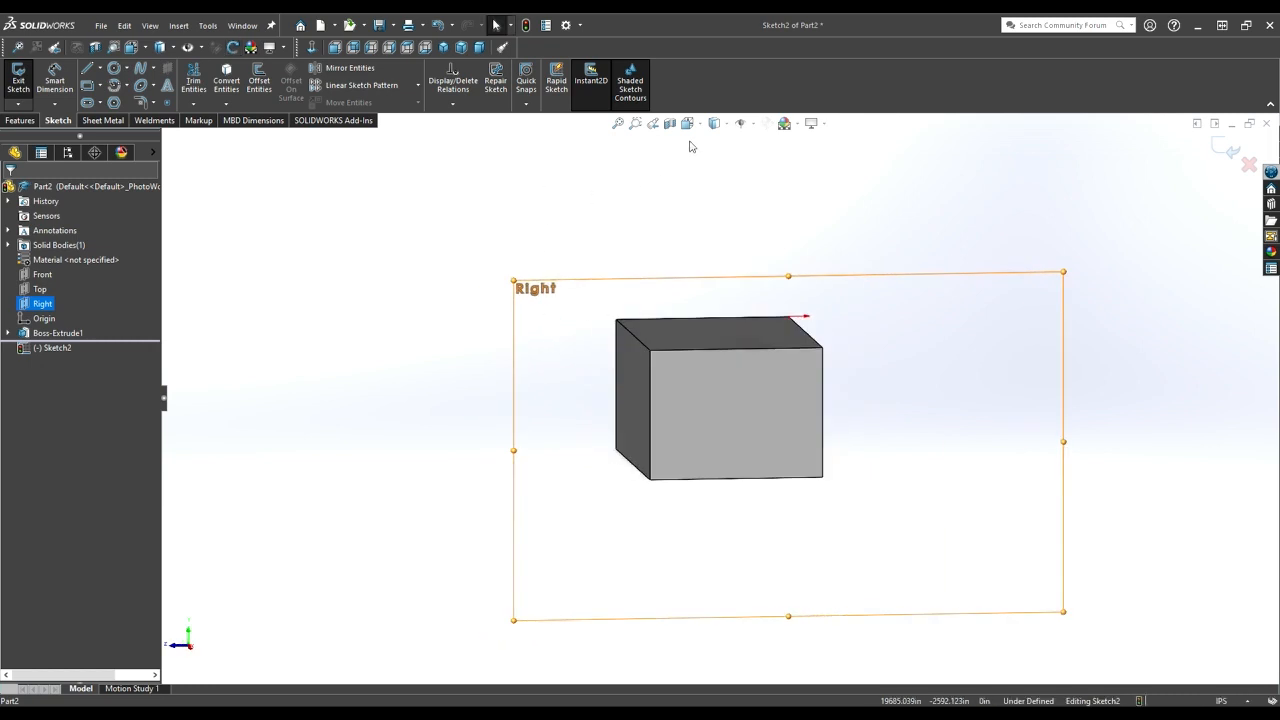
Step: Inspect the block from the Bottom and Isometric views with the Top plane highlighted
left_click(688, 123)
left_click(713, 198)
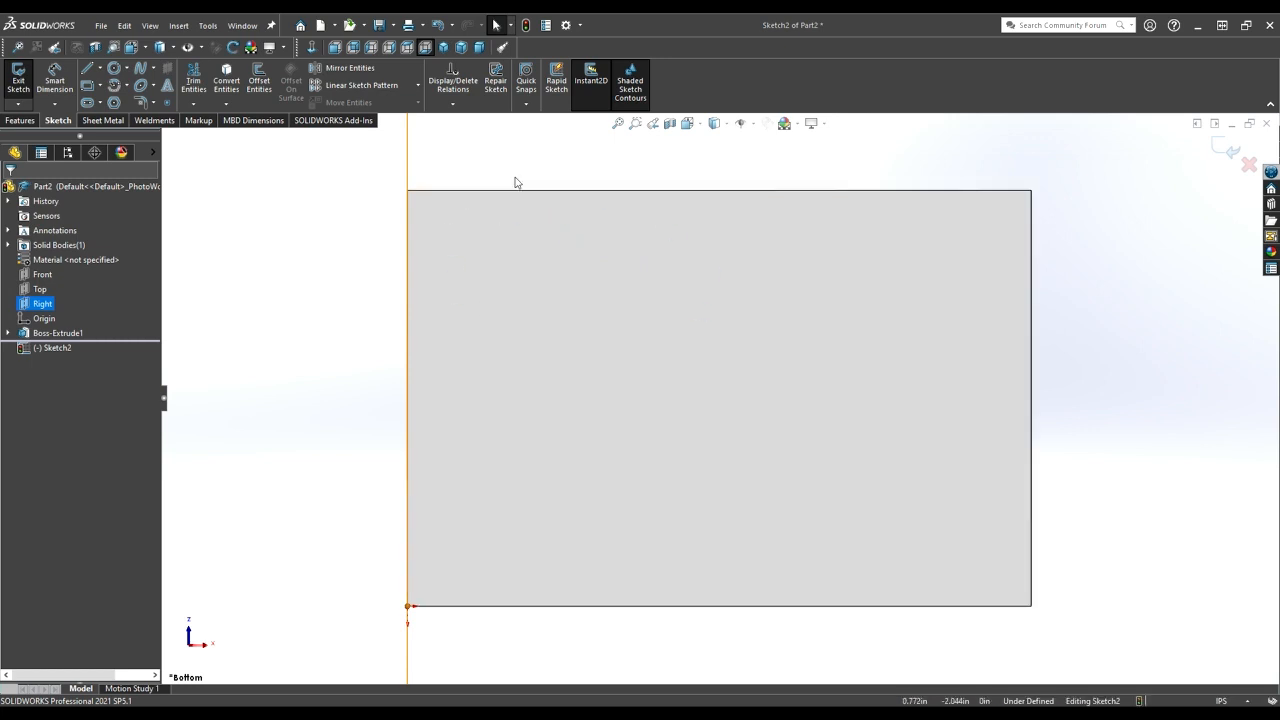
left_click(40, 289)
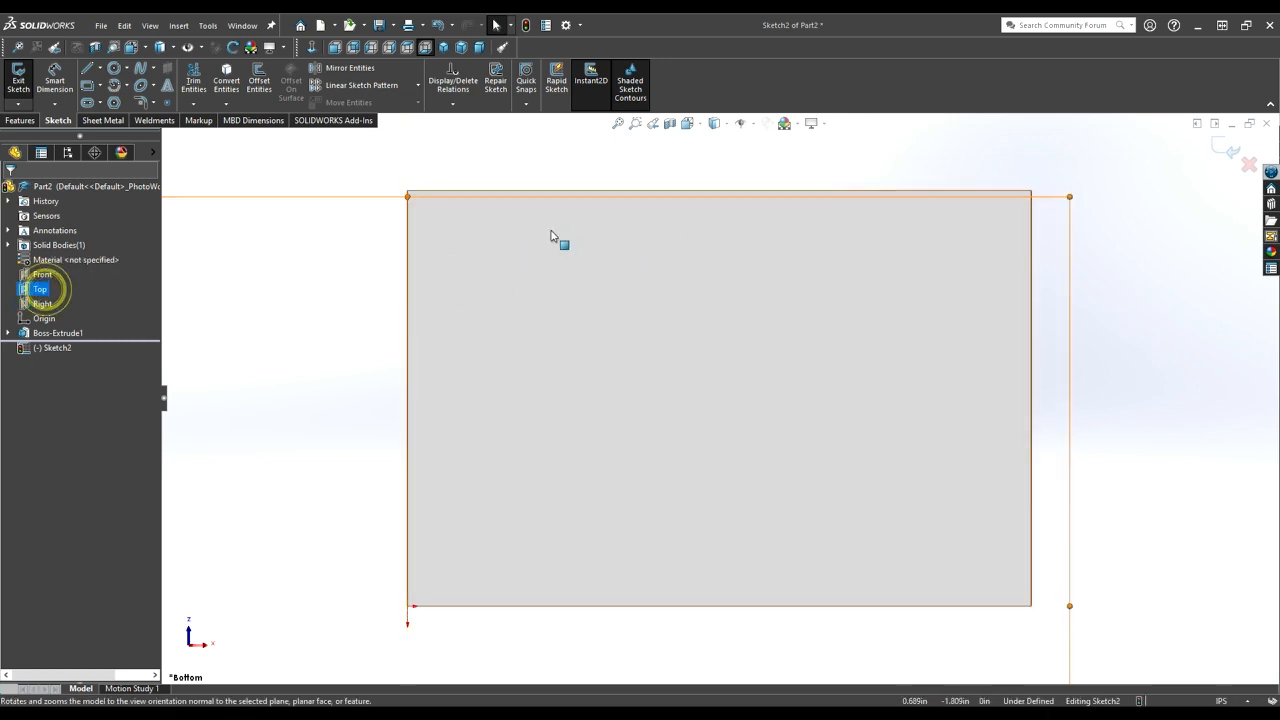
left_click(688, 123)
left_click(714, 123)
left_click(688, 123)
left_click(764, 162)
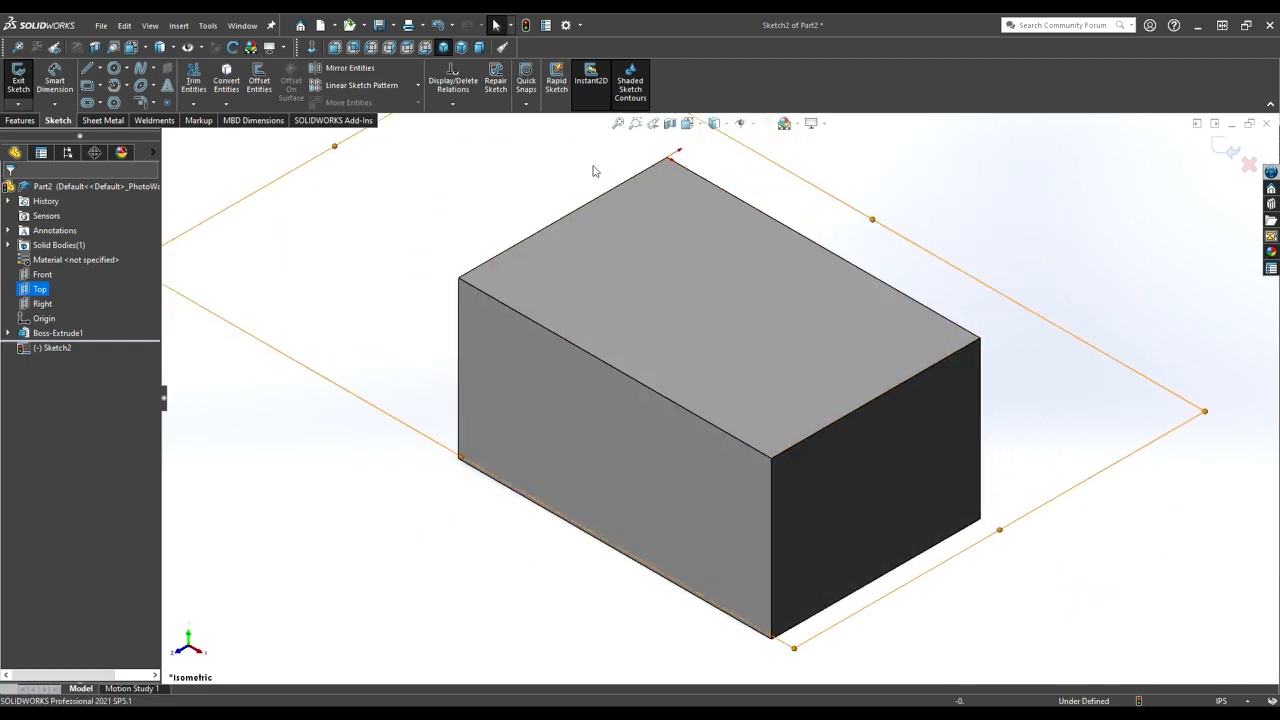
Step: In the Top view, sketch a horizontal straight slot near the face's upper-left corner, about 0.68 in between centers and 0.24 in wide
left_click(688, 123)
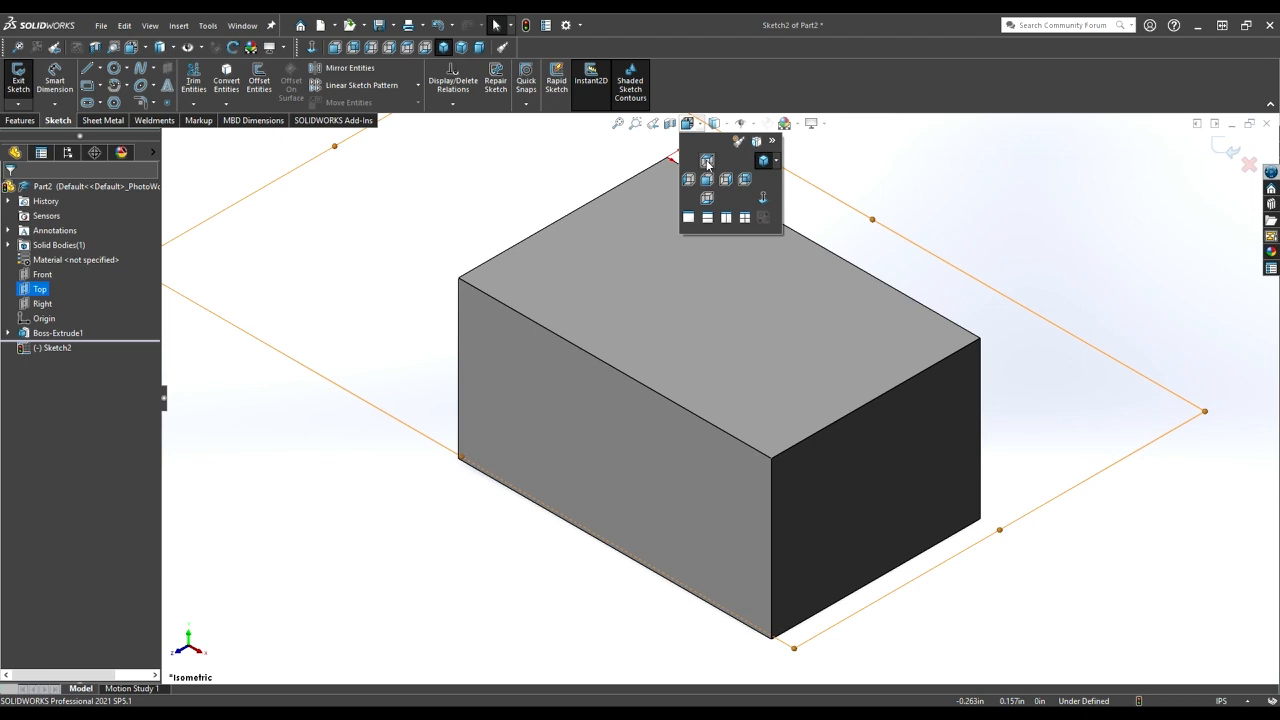
left_click(707, 162)
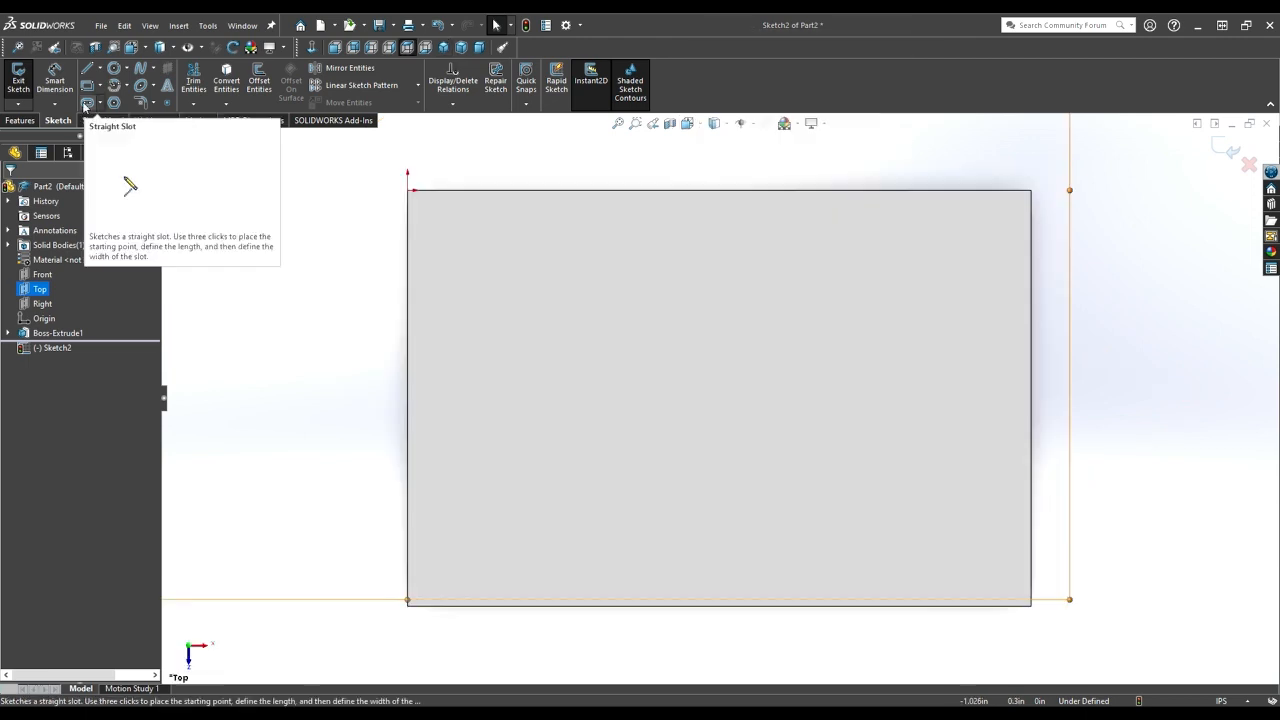
left_click(88, 104)
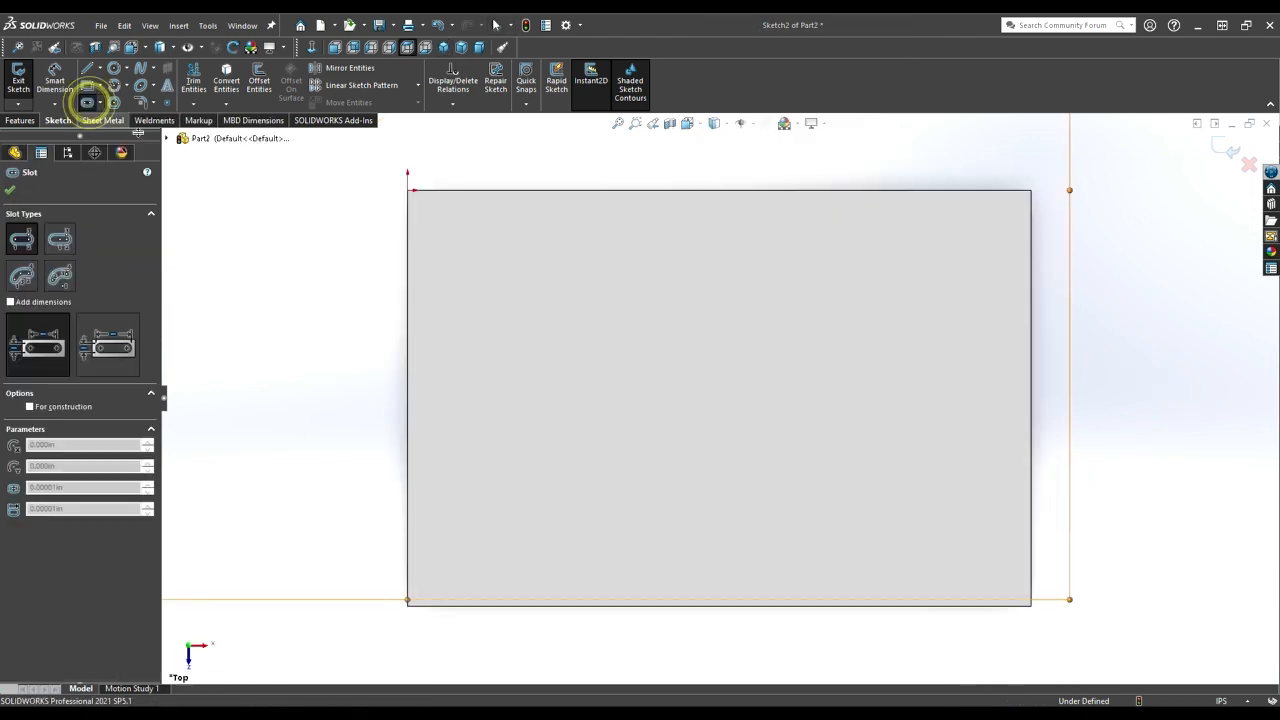
left_click(462, 259)
left_click(606, 260)
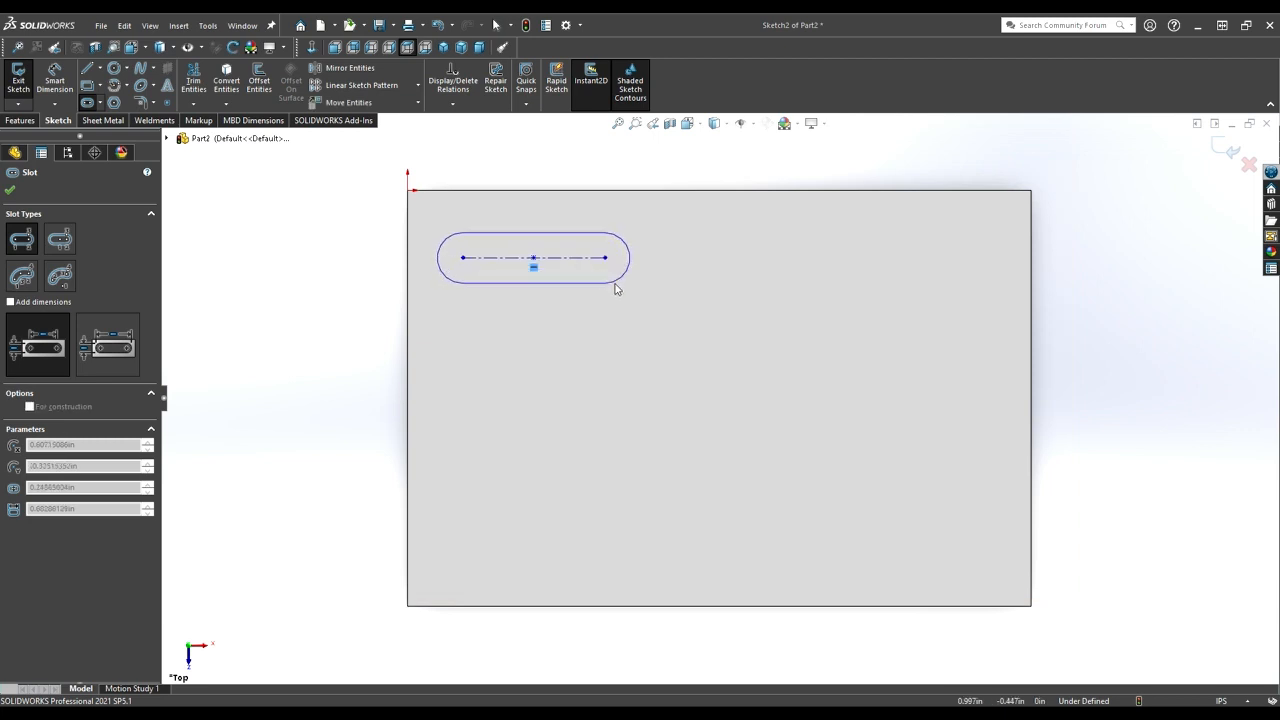
left_click(618, 285)
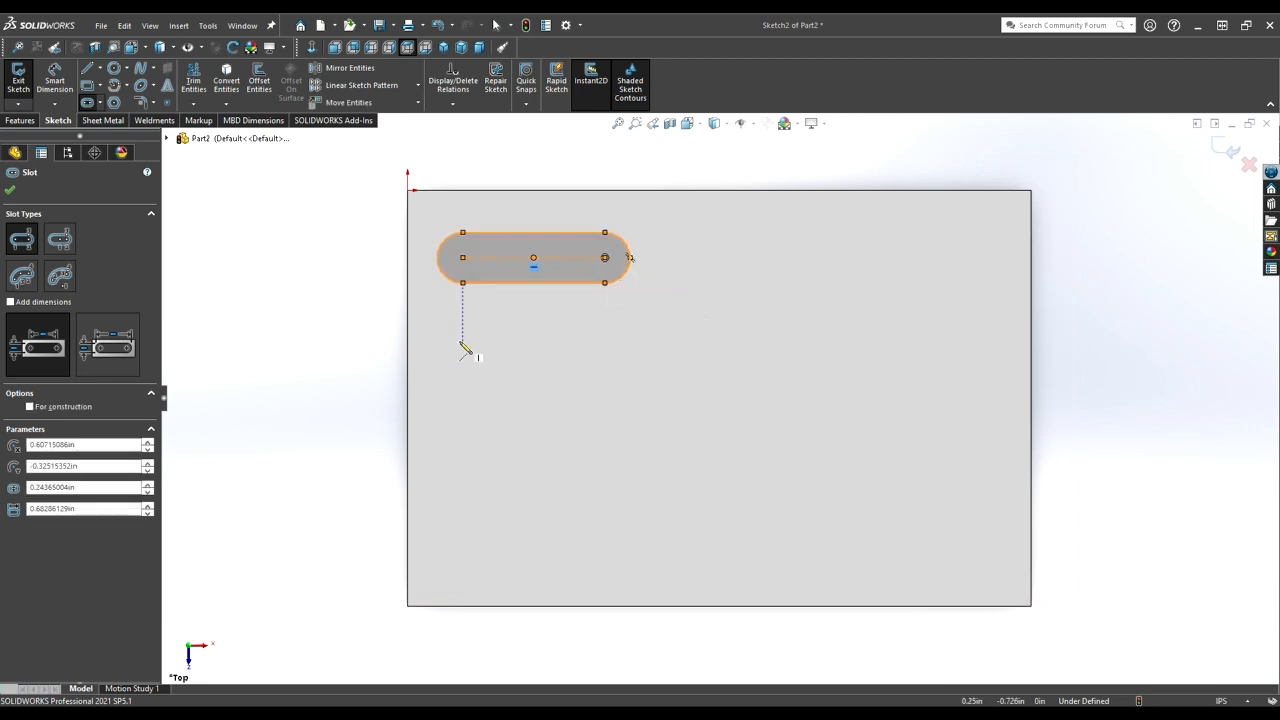
Step: Dimension the slot's centerline length and set it to 1 in
left_click(54, 78)
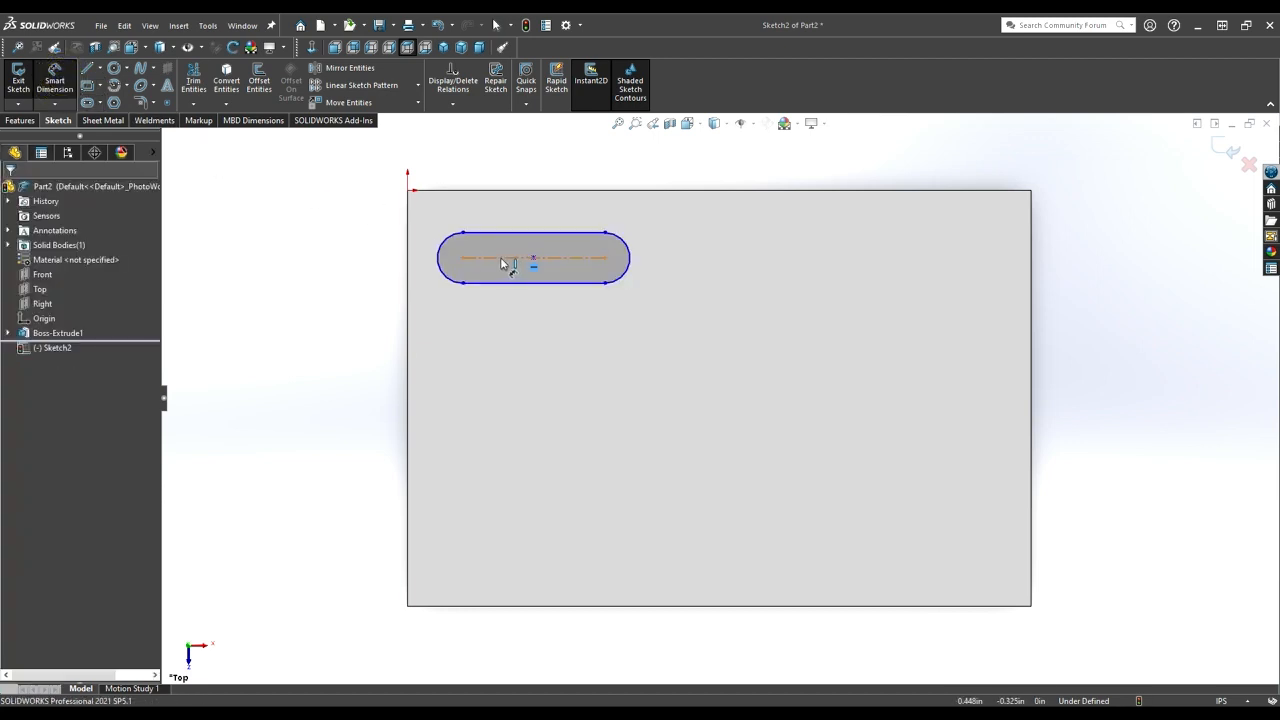
left_click(502, 262)
left_click(531, 363)
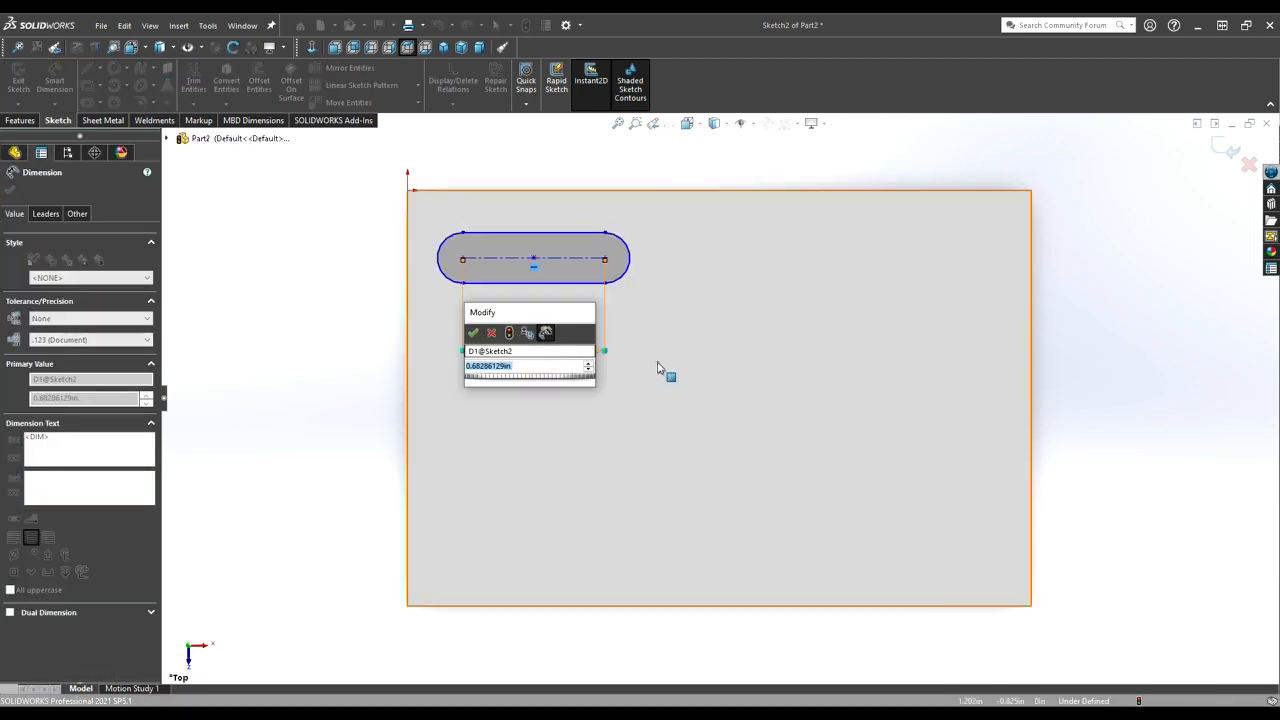
type("1")
key("Return")
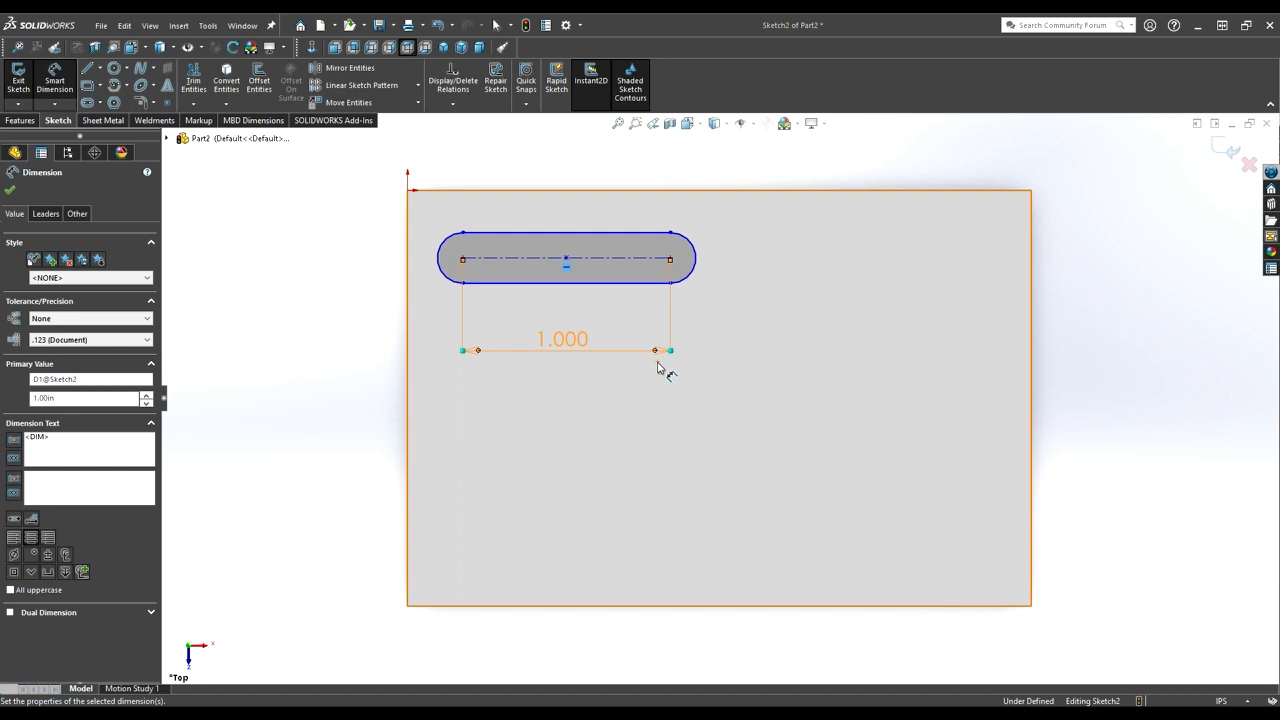
Step: Dimension the slot's width between its two straight sides and set it to 0.25 in
left_click(628, 234)
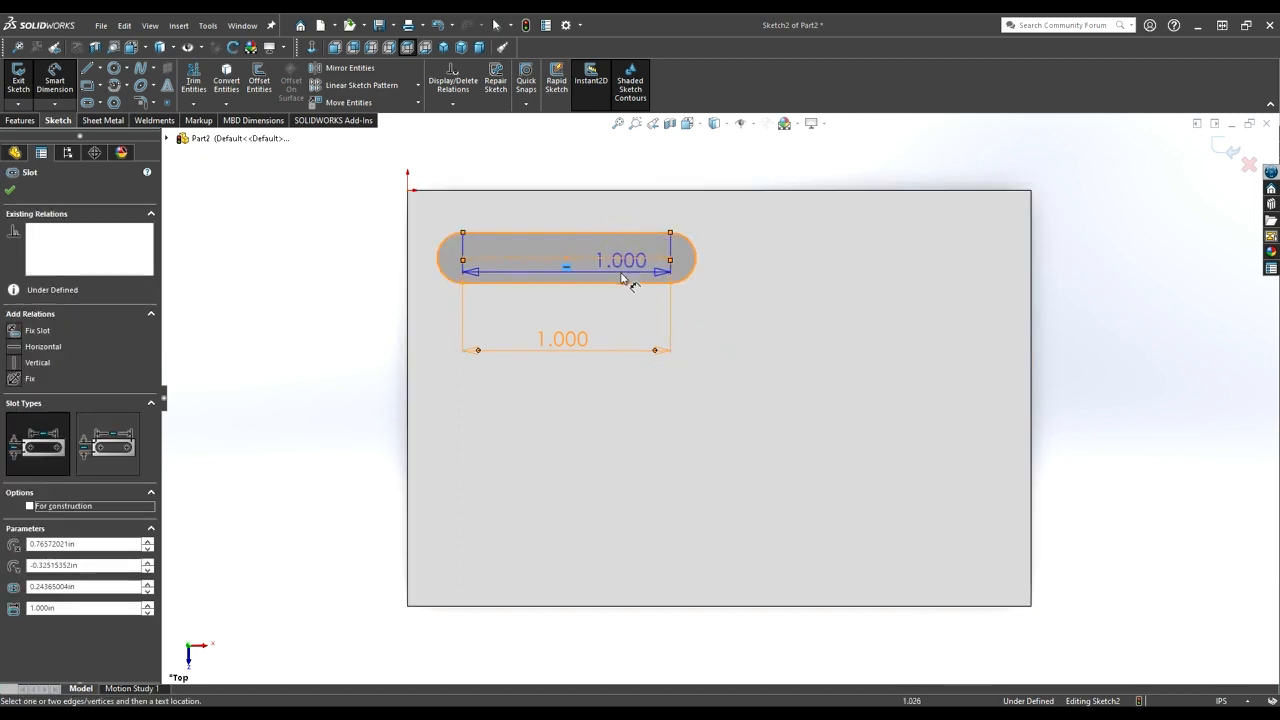
left_click(618, 282)
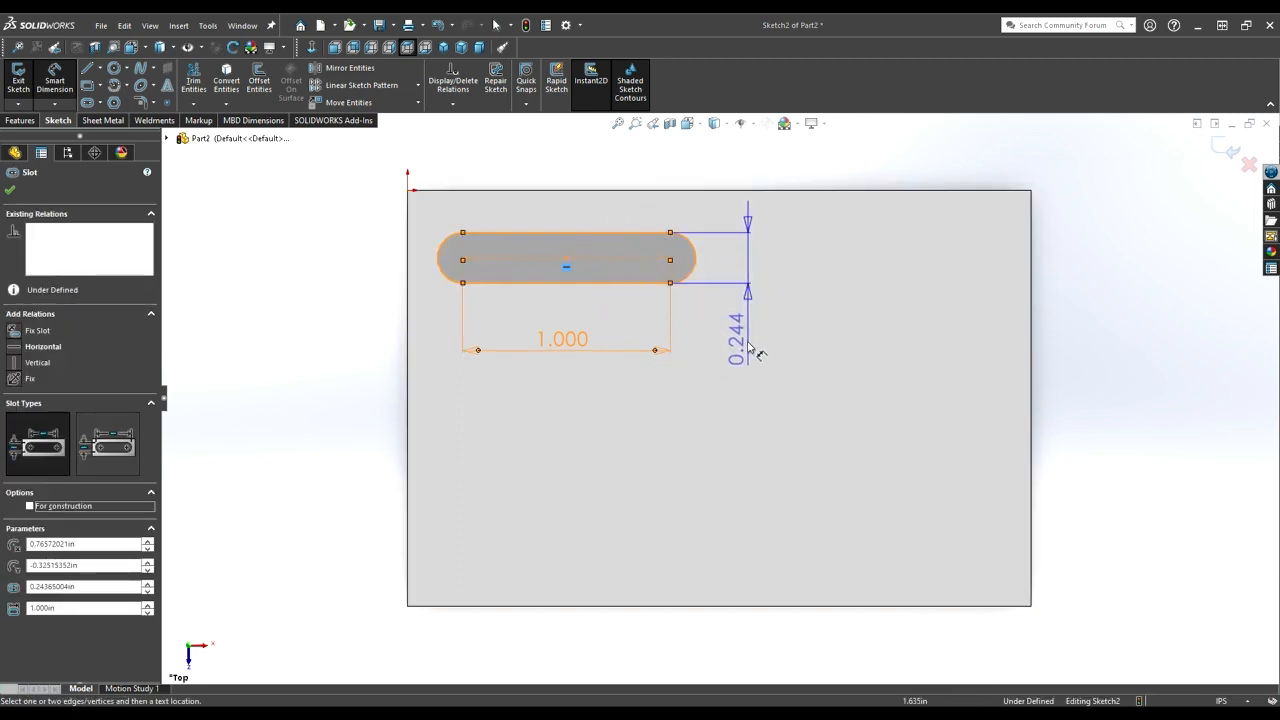
left_click(745, 345)
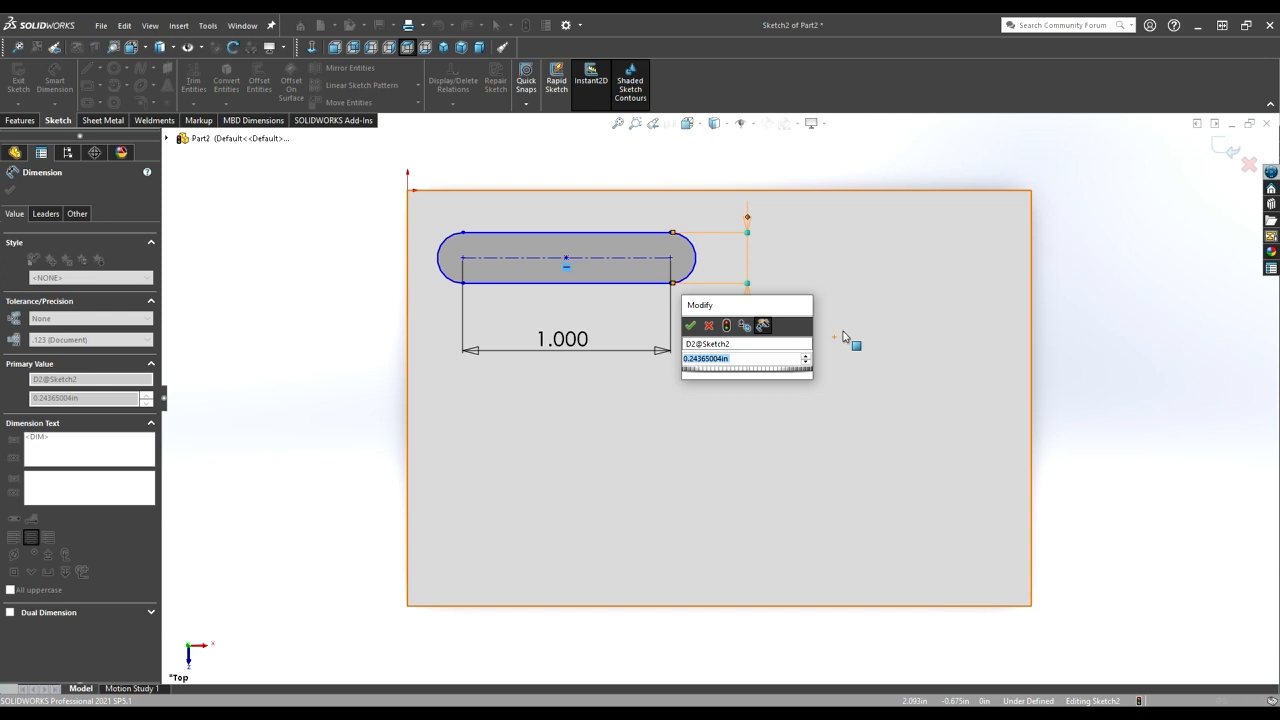
type(".25")
key("Return")
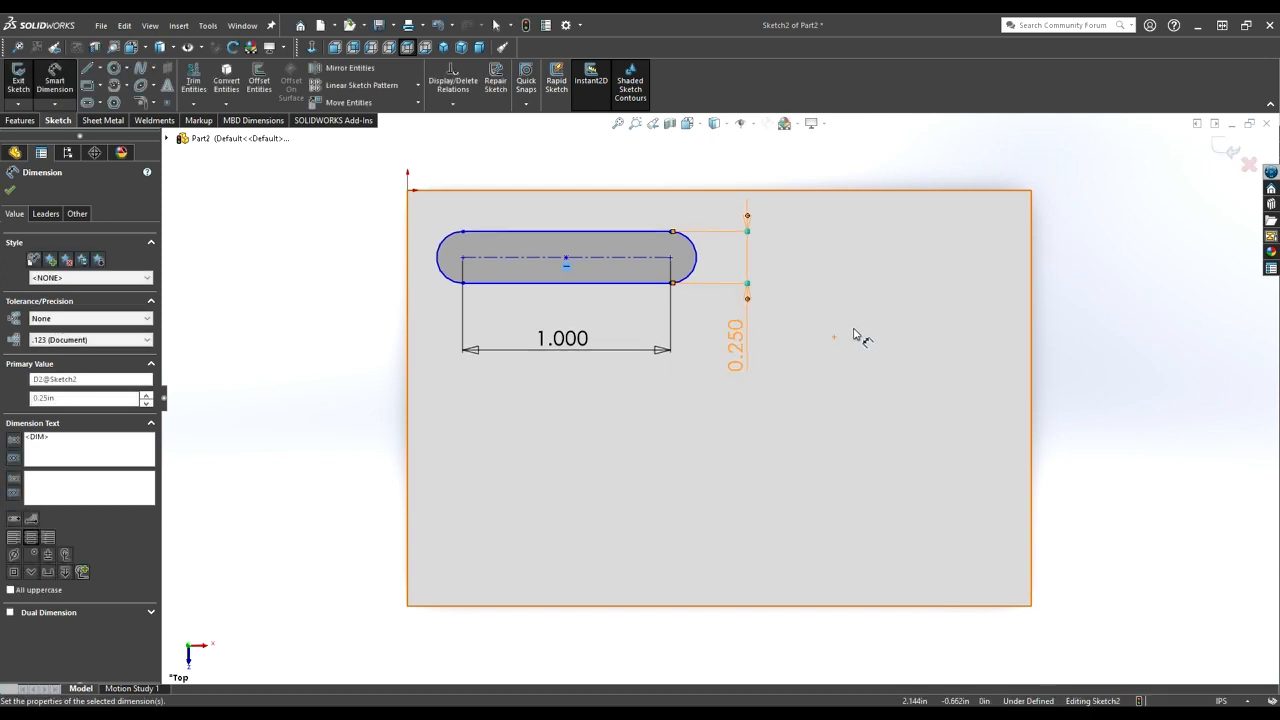
Step: Dimension the distance from the face's upper edge to the slot's centerline and set it to 0.5 in
left_click(492, 190)
left_click(512, 258)
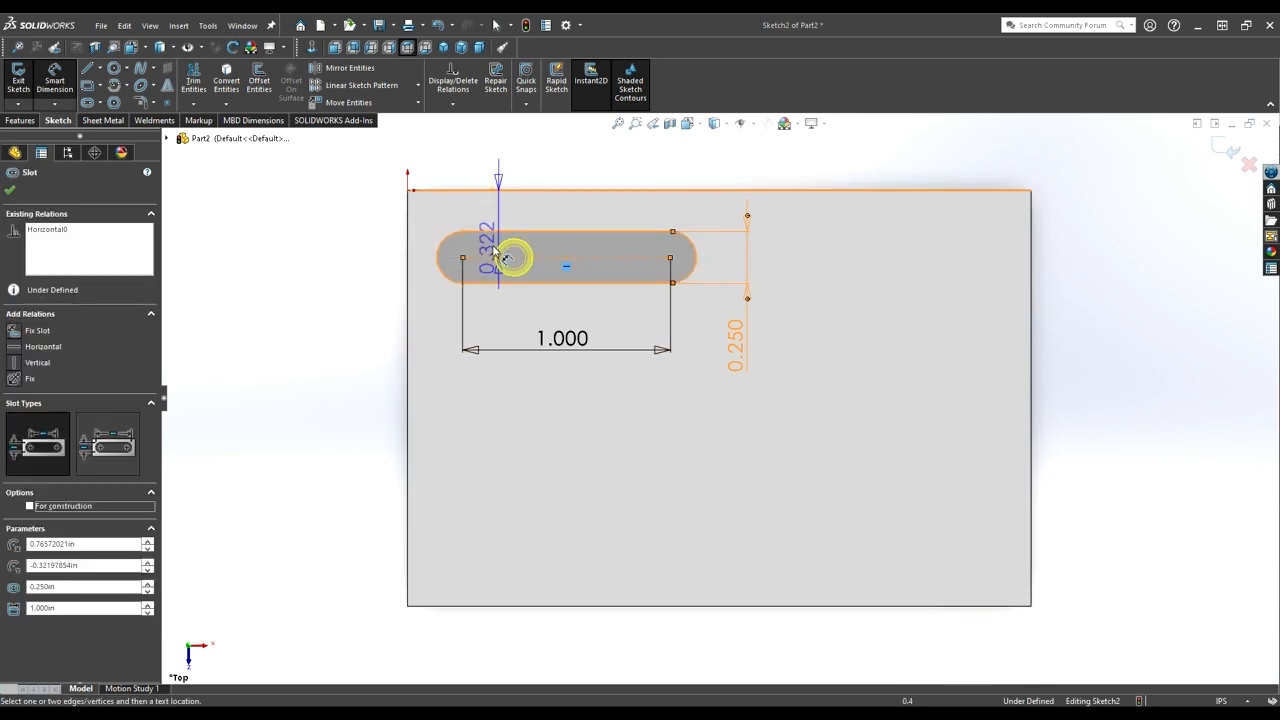
left_click(328, 230)
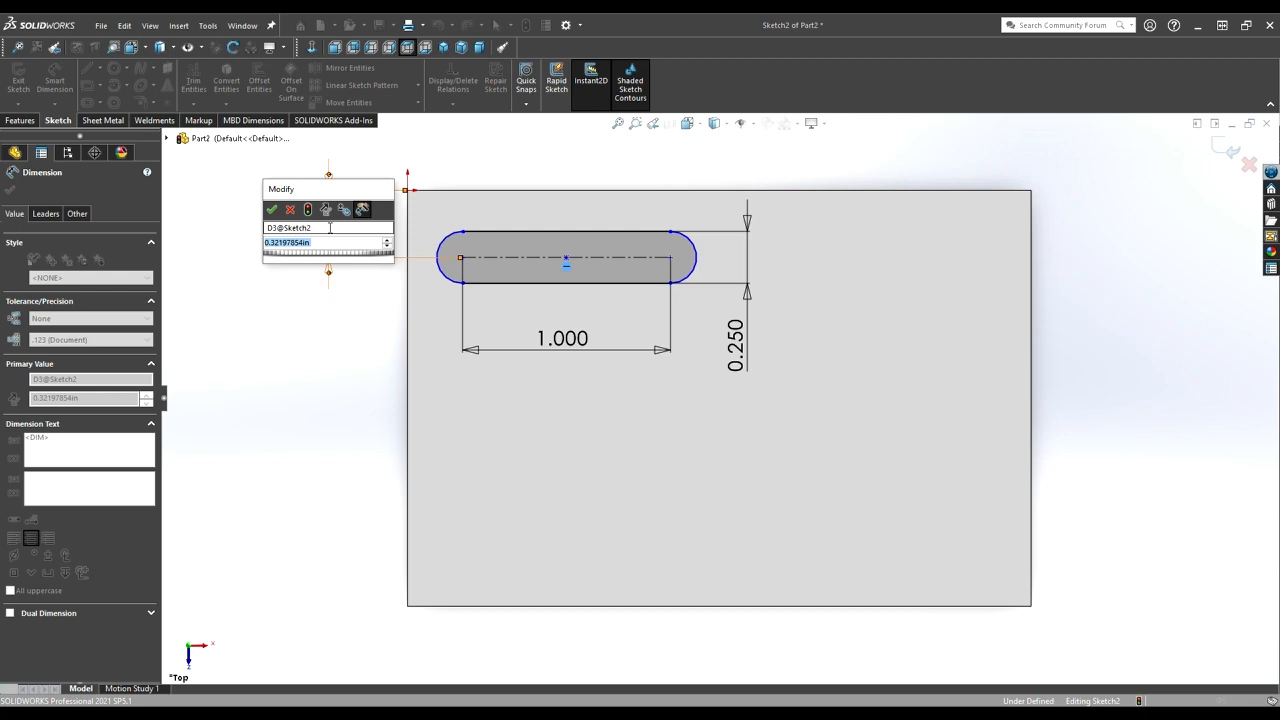
type("0.5")
key("Return")
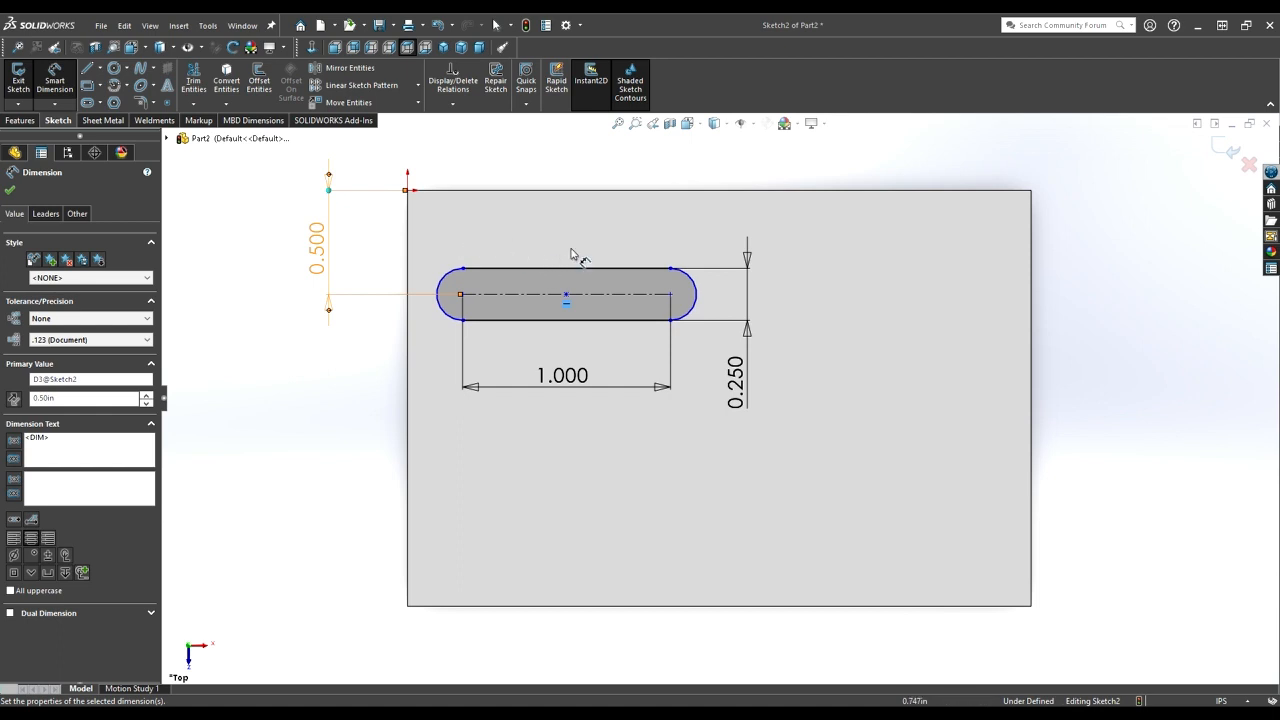
left_click(719, 189)
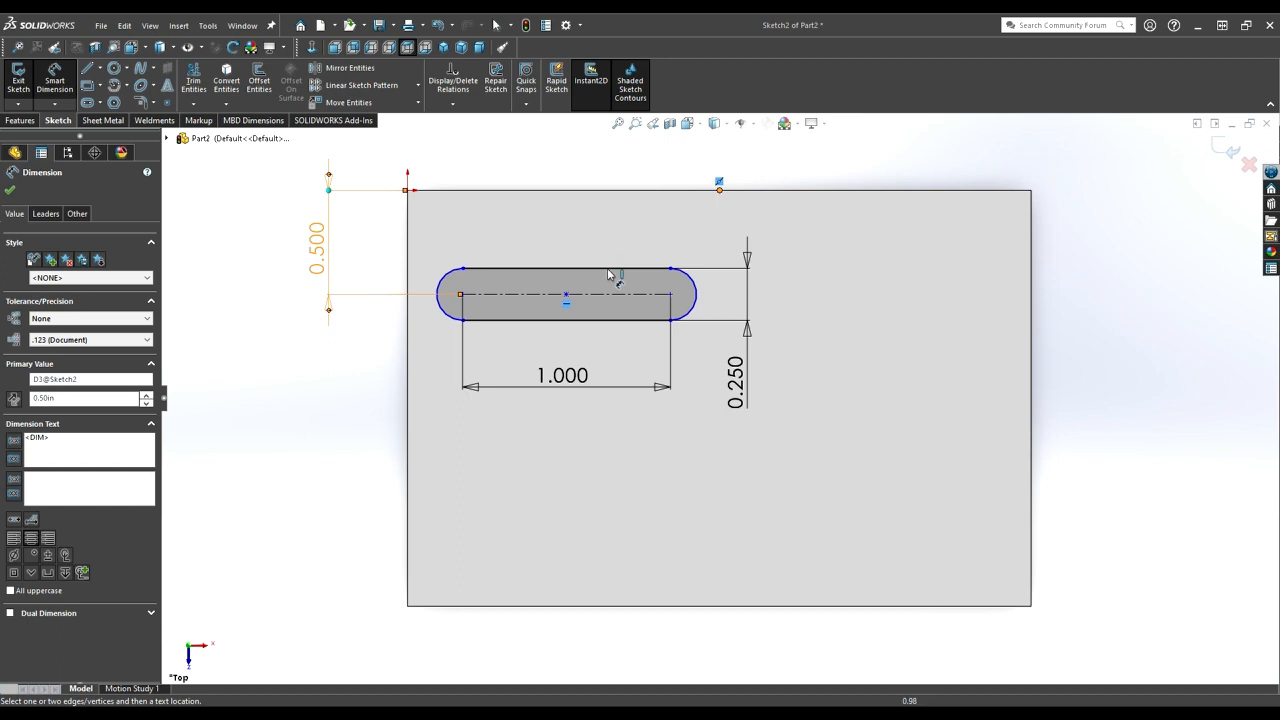
left_click(566, 296)
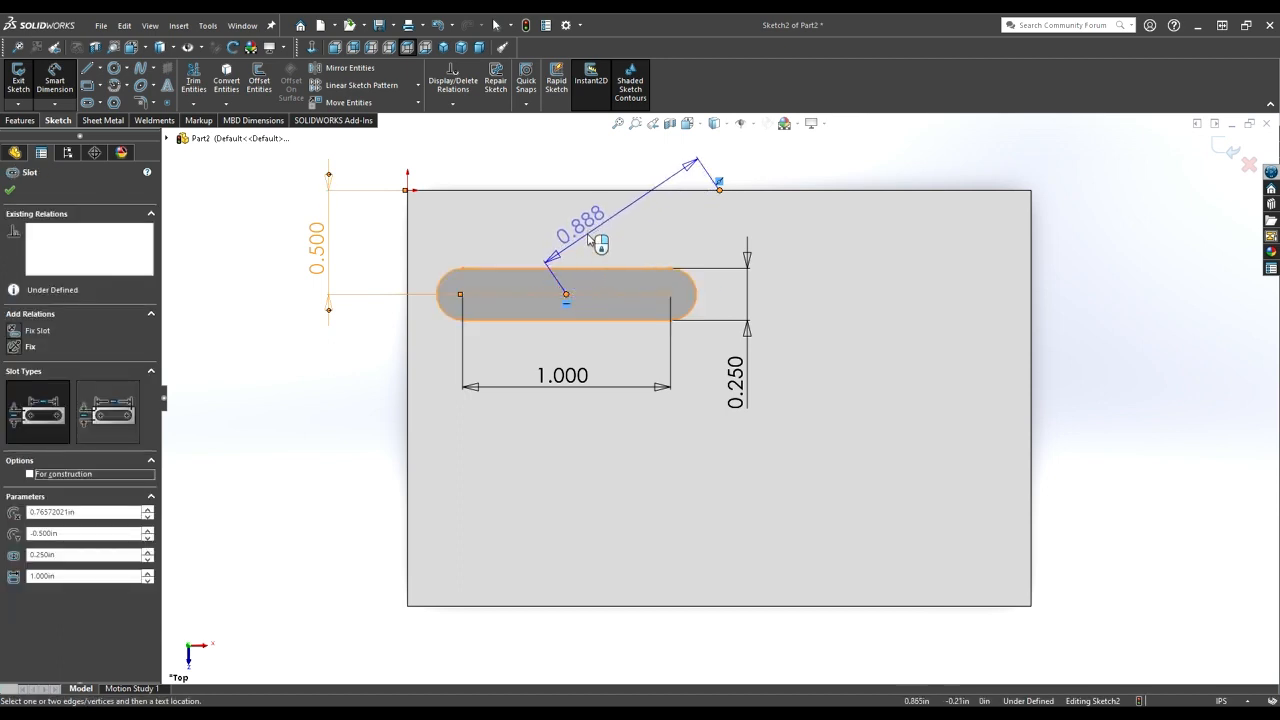
key("Escape")
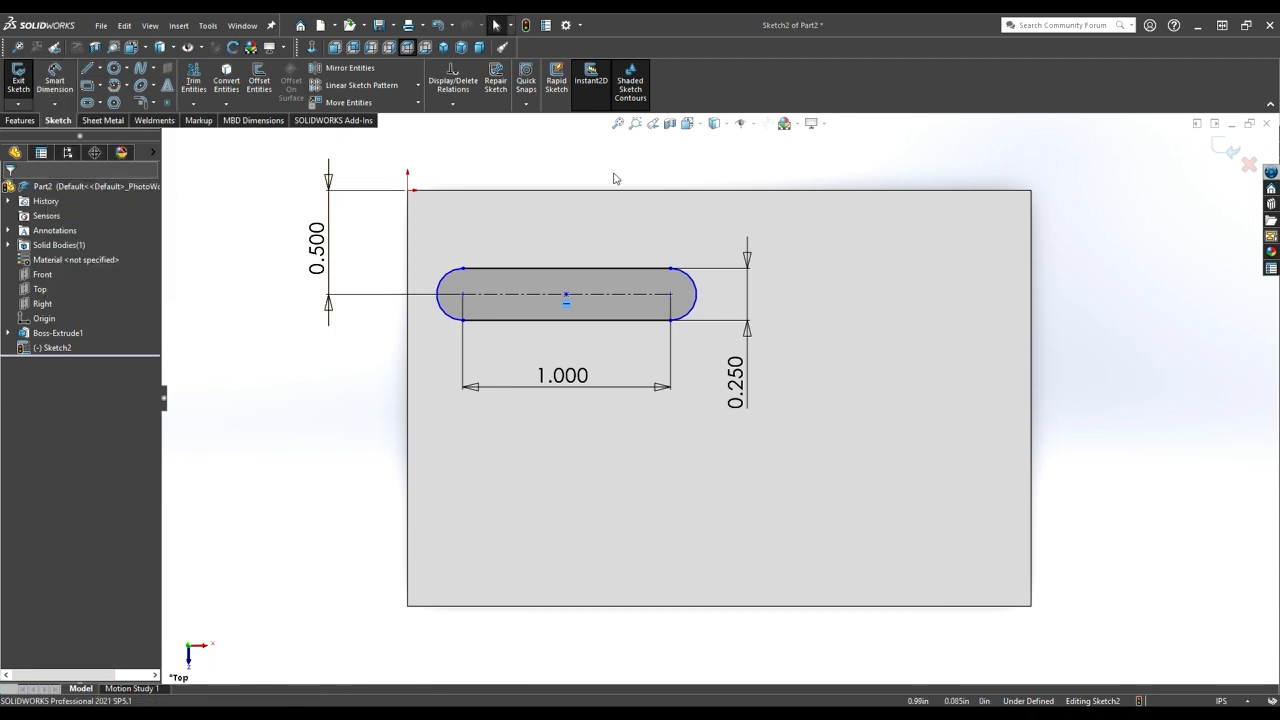
Step: Add a Vertical relation between the midpoint of the face's upper edge and the slot's center point
left_click(718, 190)
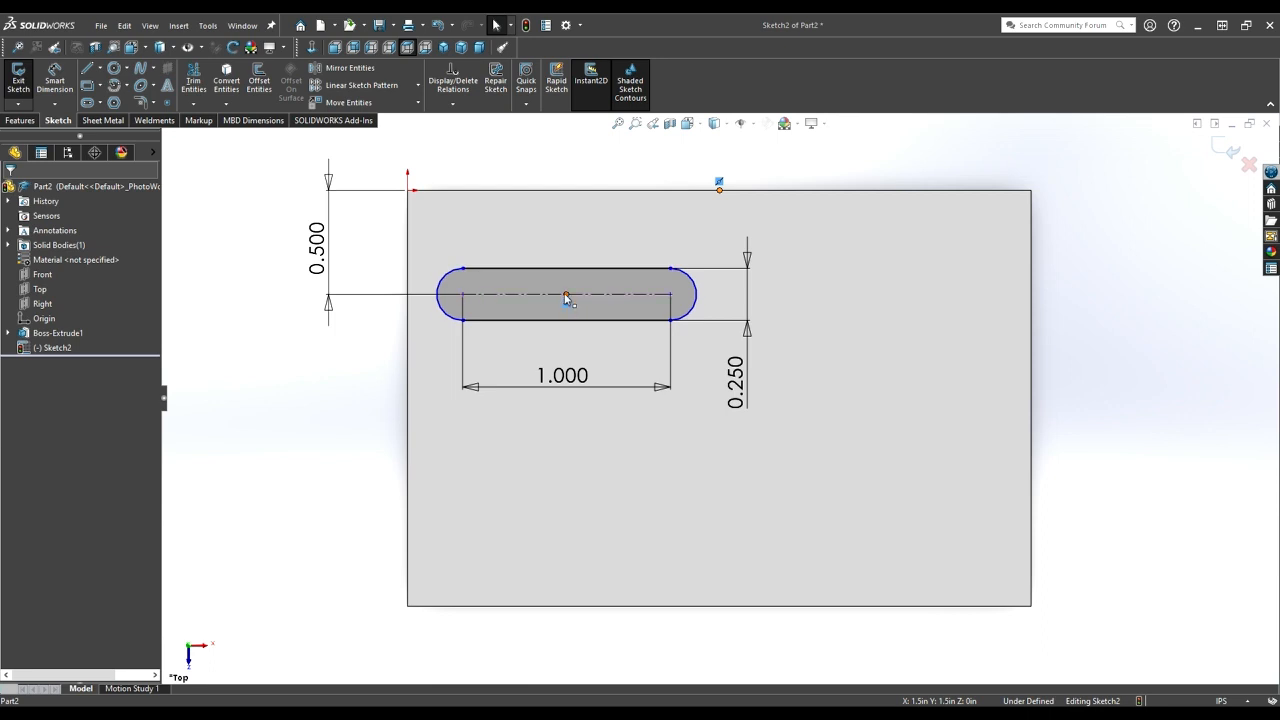
left_click(566, 296, "ctrl")
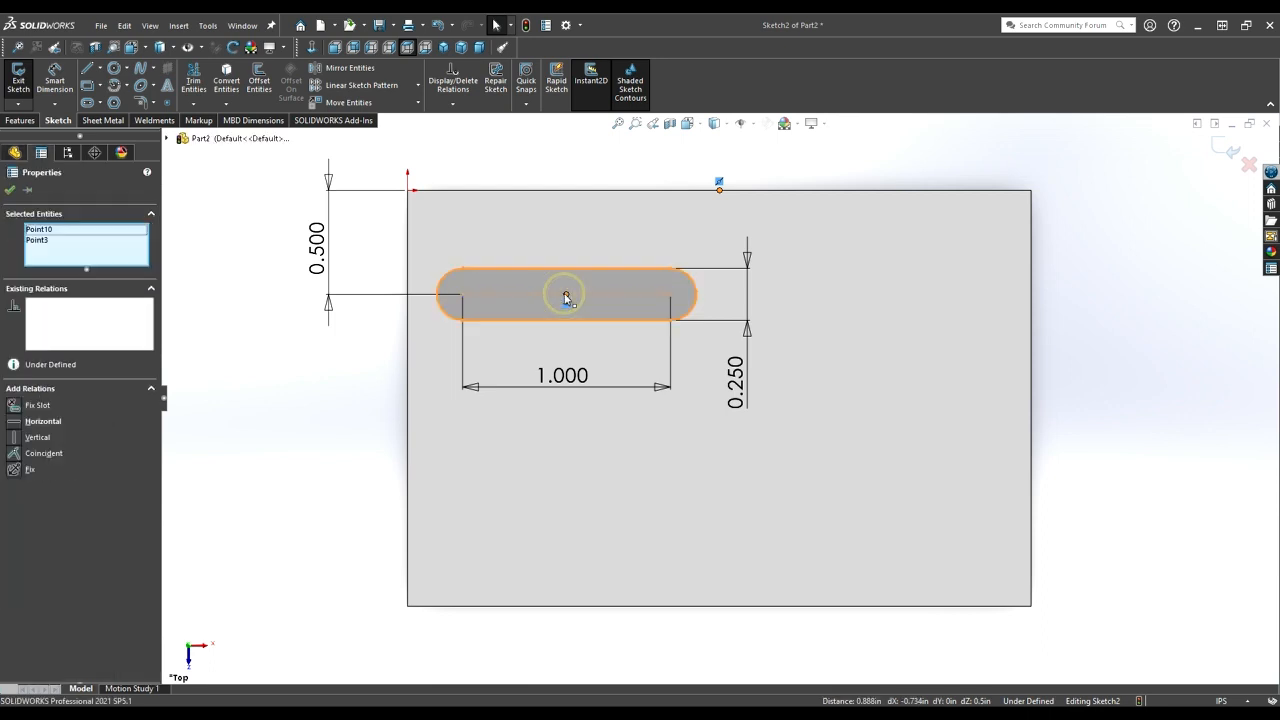
left_click(17, 438)
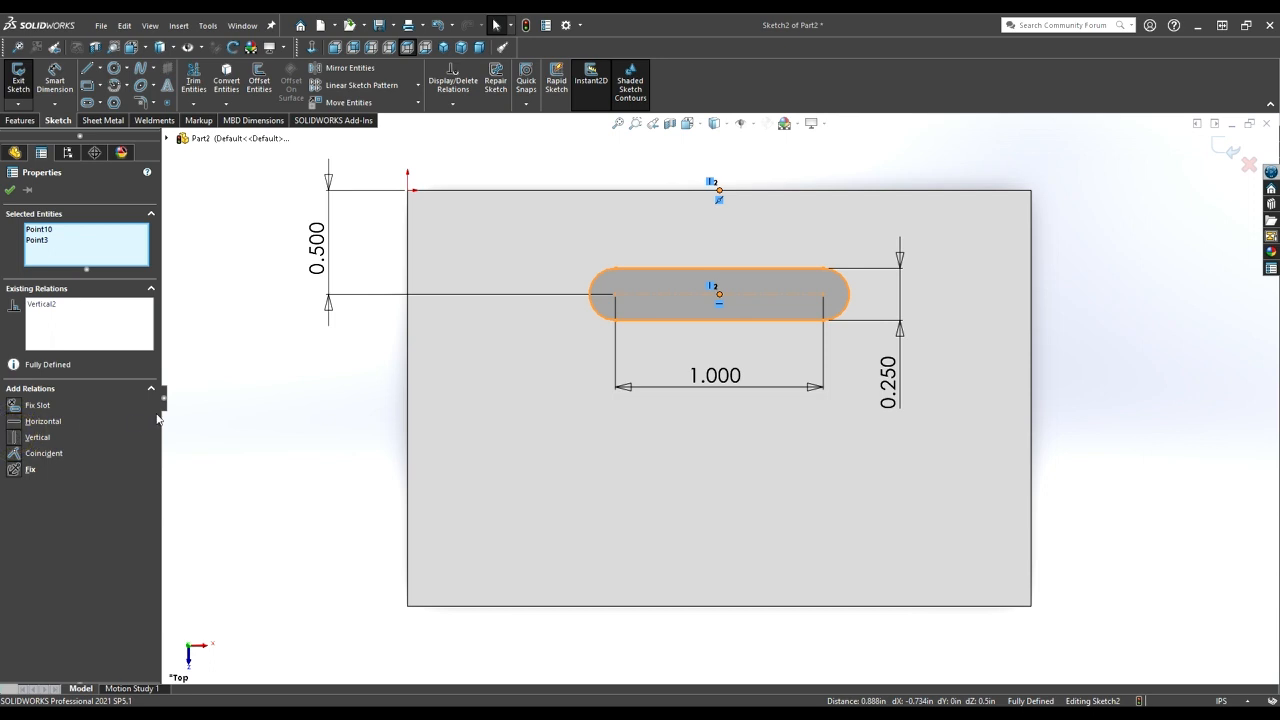
left_click(234, 380)
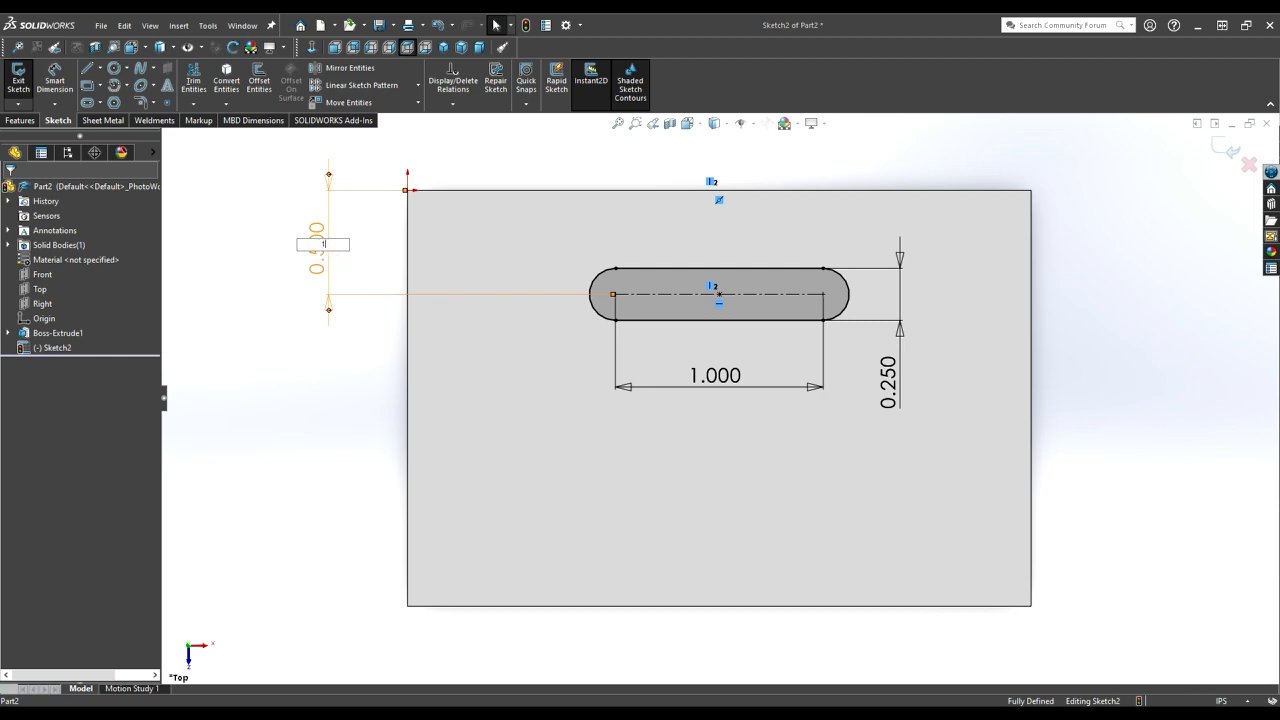
Step: Try a 1 in distance from the upper edge to the slot's centerline and restore it to 0.5 in
key("Return")
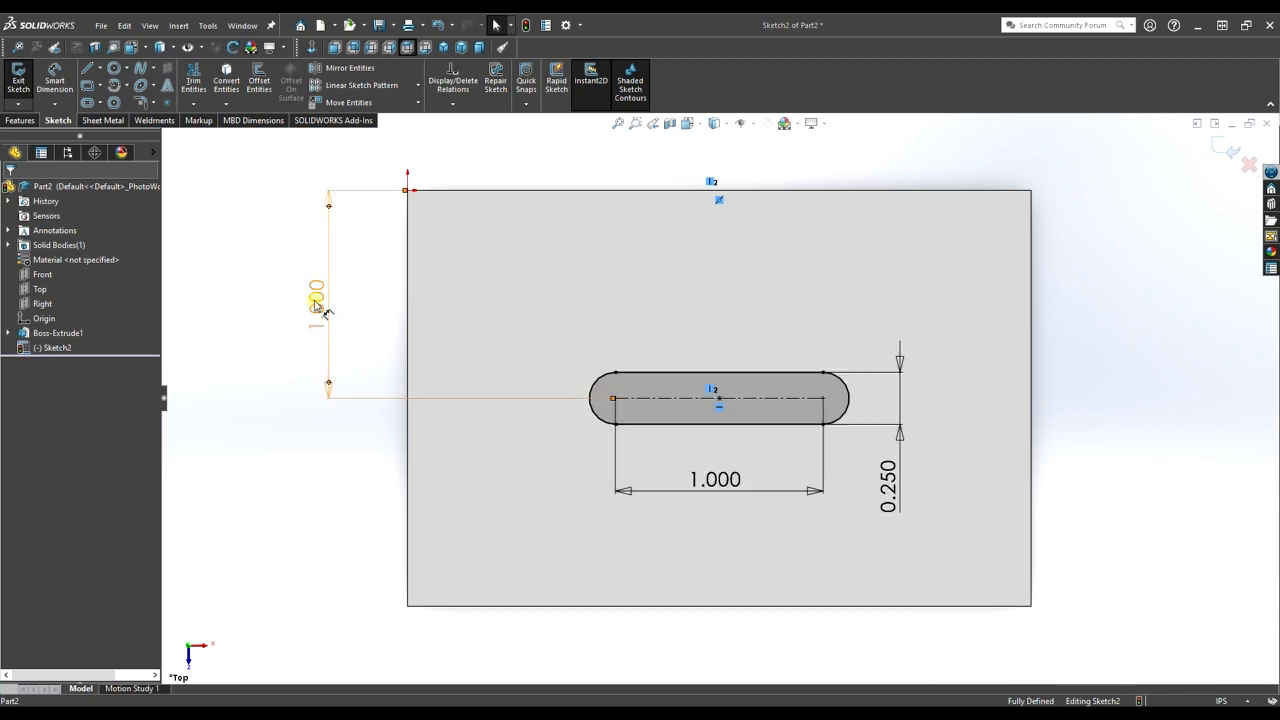
key("Return")
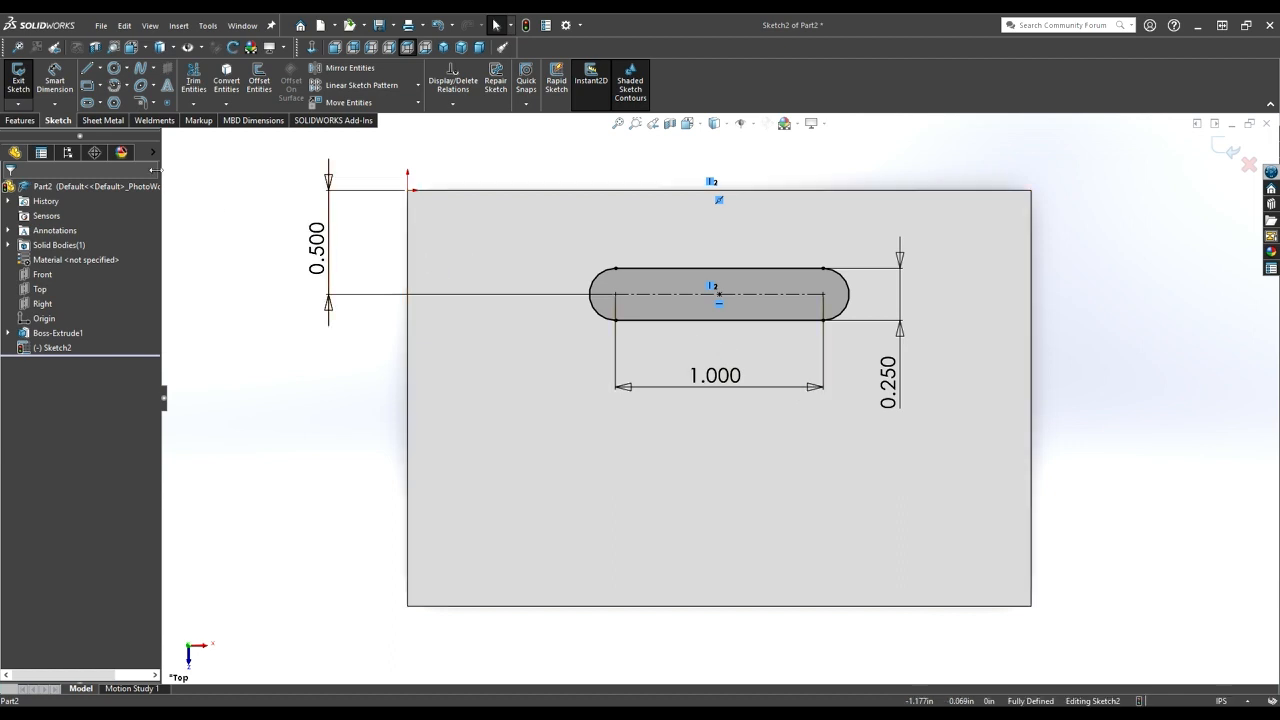
Step: Start an Extruded Cut from the slot sketch with the Through All end condition and inspect its preview in 3D
left_click(21, 120)
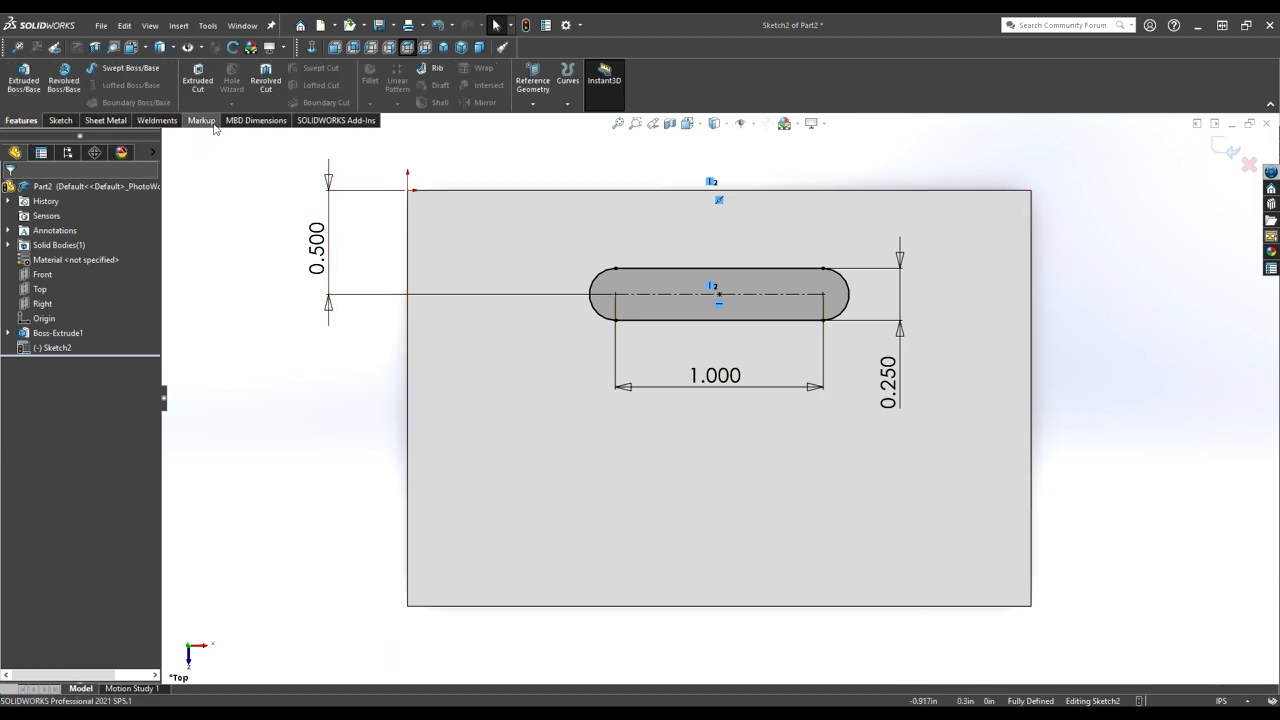
left_click(198, 80)
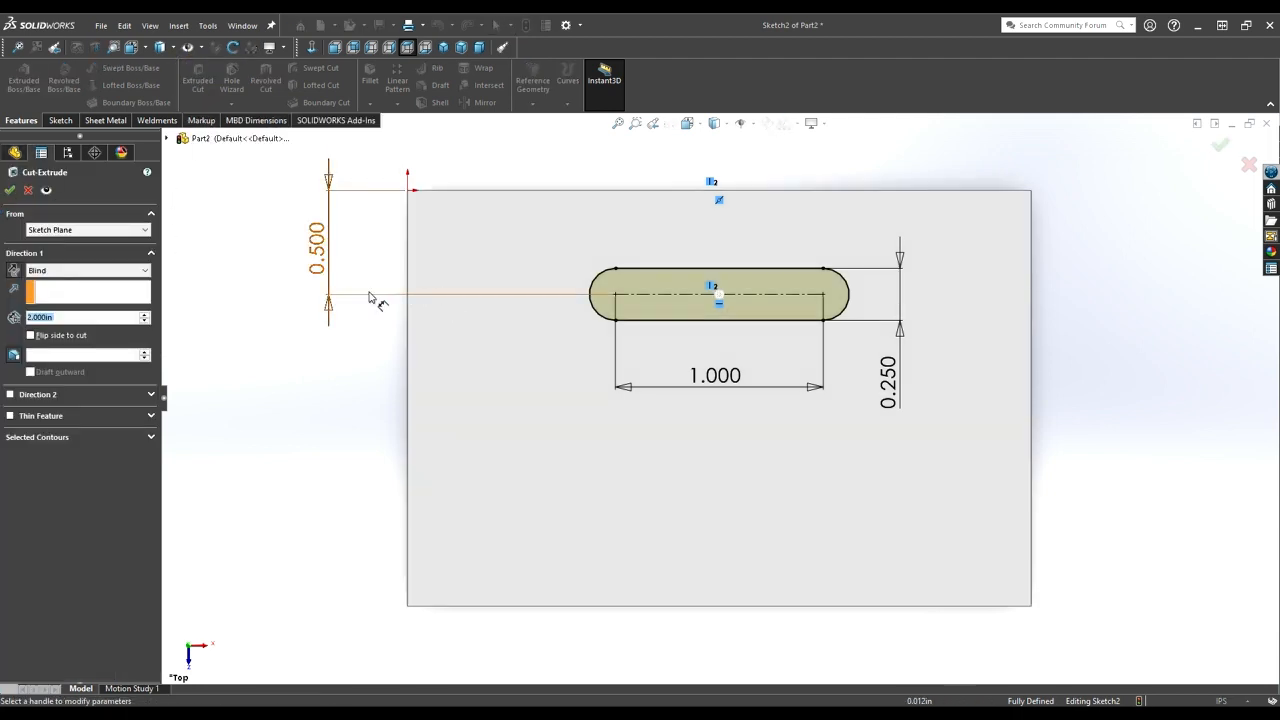
left_click(138, 271)
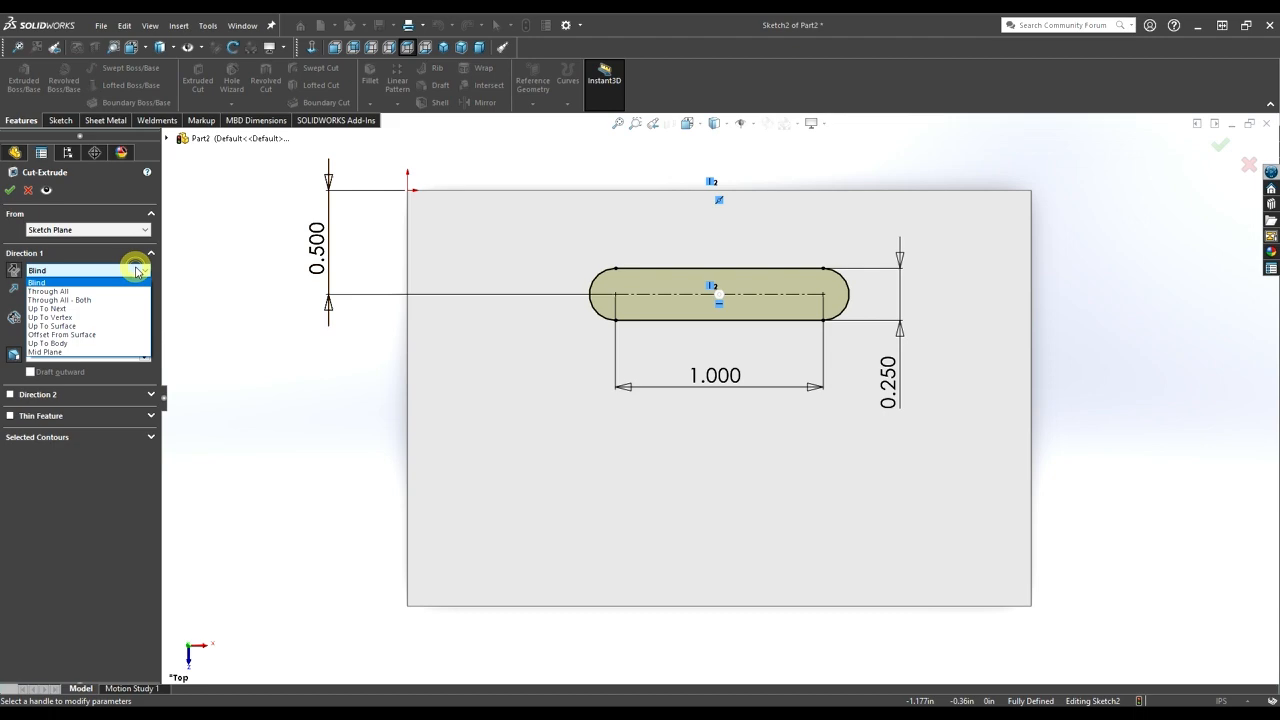
left_click(64, 290)
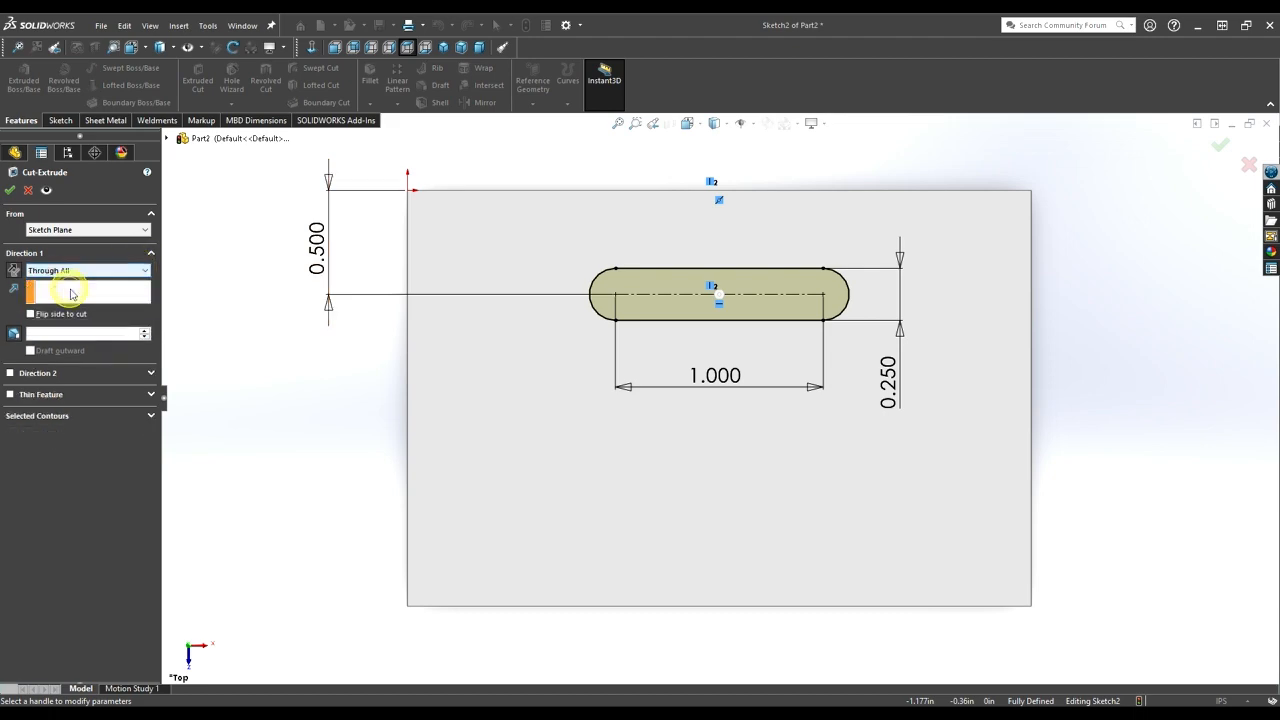
middle_click_drag(560, 385, 600, 337)
scroll(633, 380, "up", 5)
middle_click_drag(635, 383, 648, 480)
left_click(145, 270)
left_click(145, 270)
scroll(643, 420, "up", 5)
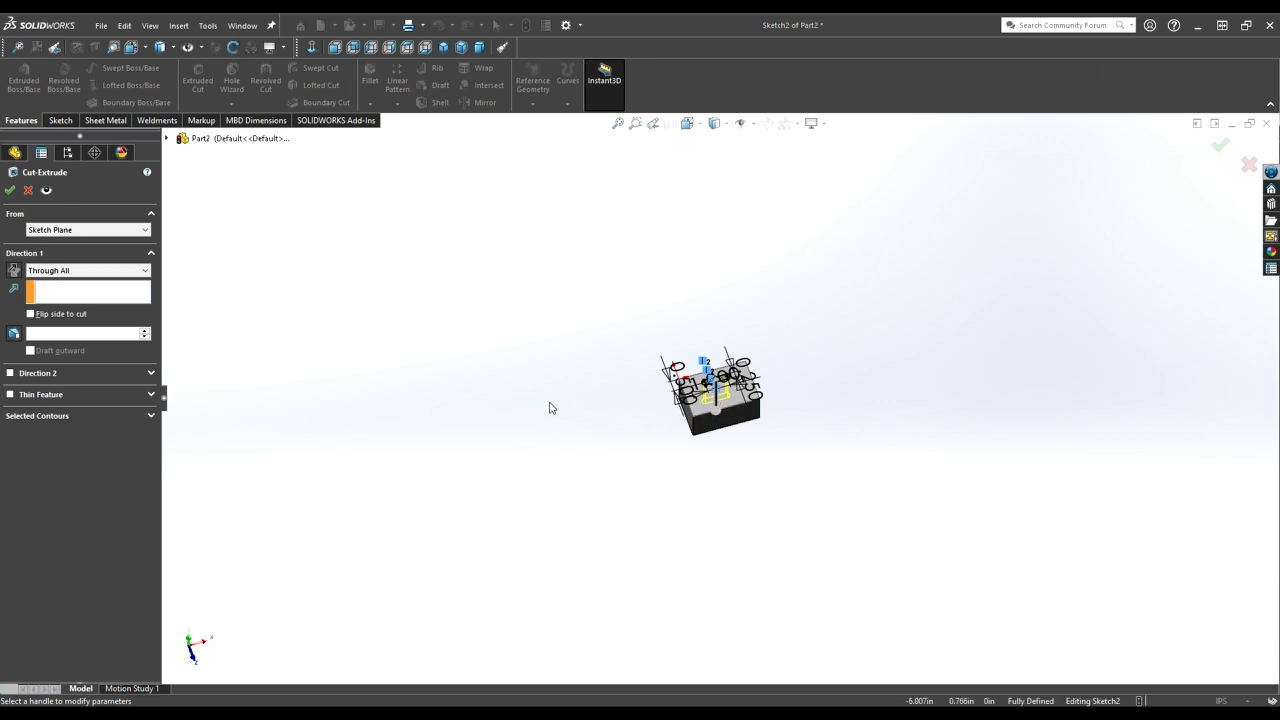
Step: Change the cut's Direction 1 end condition to Through All - Both
left_click(133, 271)
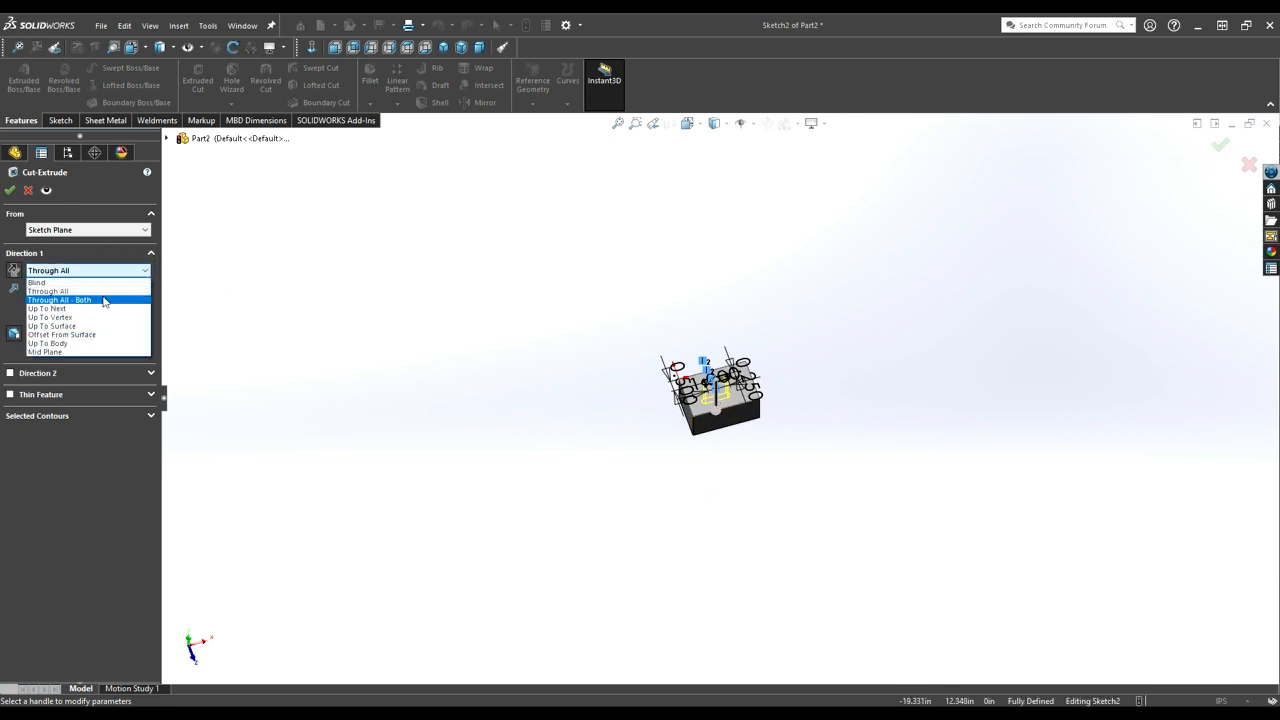
left_click(101, 300)
scroll(795, 397, "down", 5)
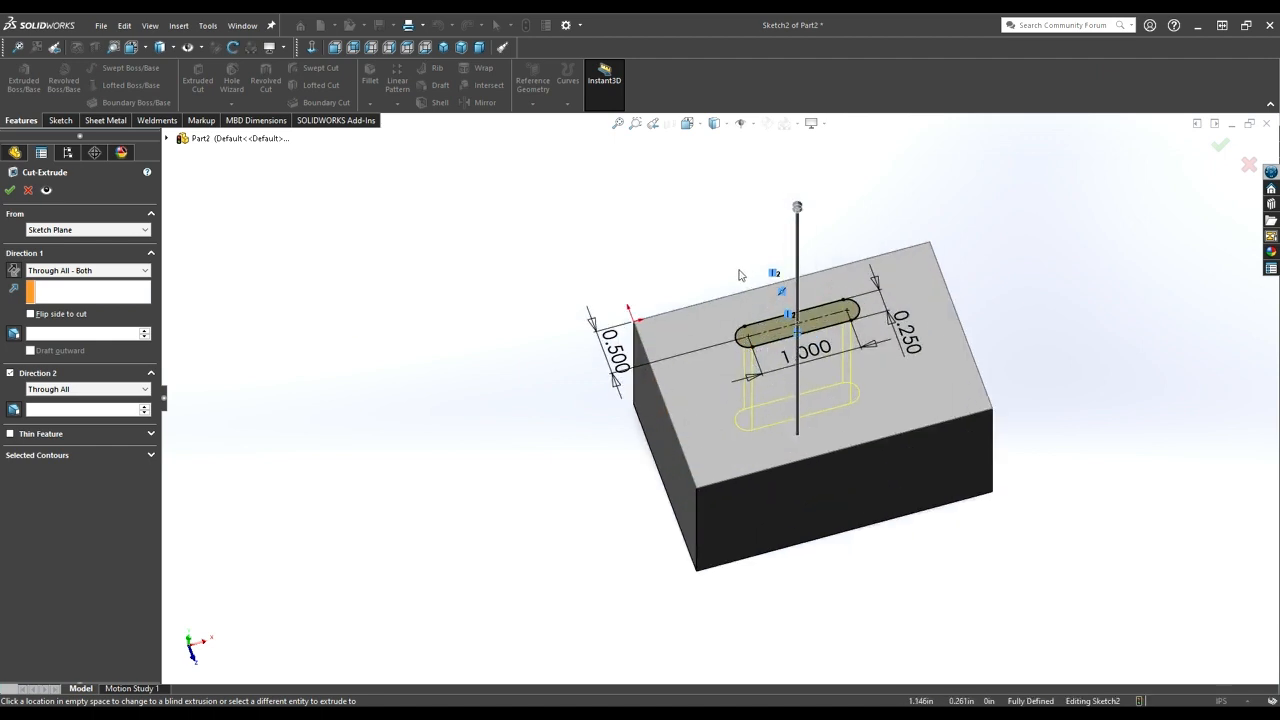
Step: Try the Up To Next end condition for the cut's Direction 1 and inspect its preview from another angle
left_click(147, 270)
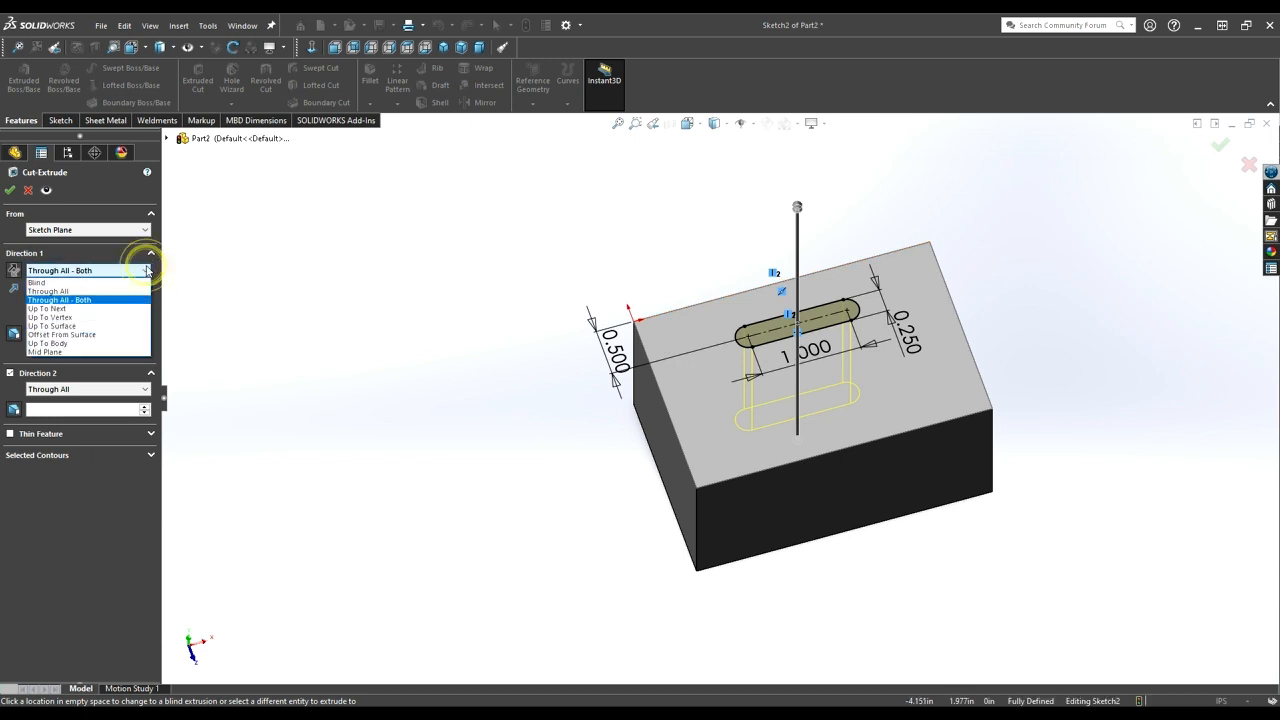
left_click(60, 312)
middle_click_drag(745, 453, 701, 458)
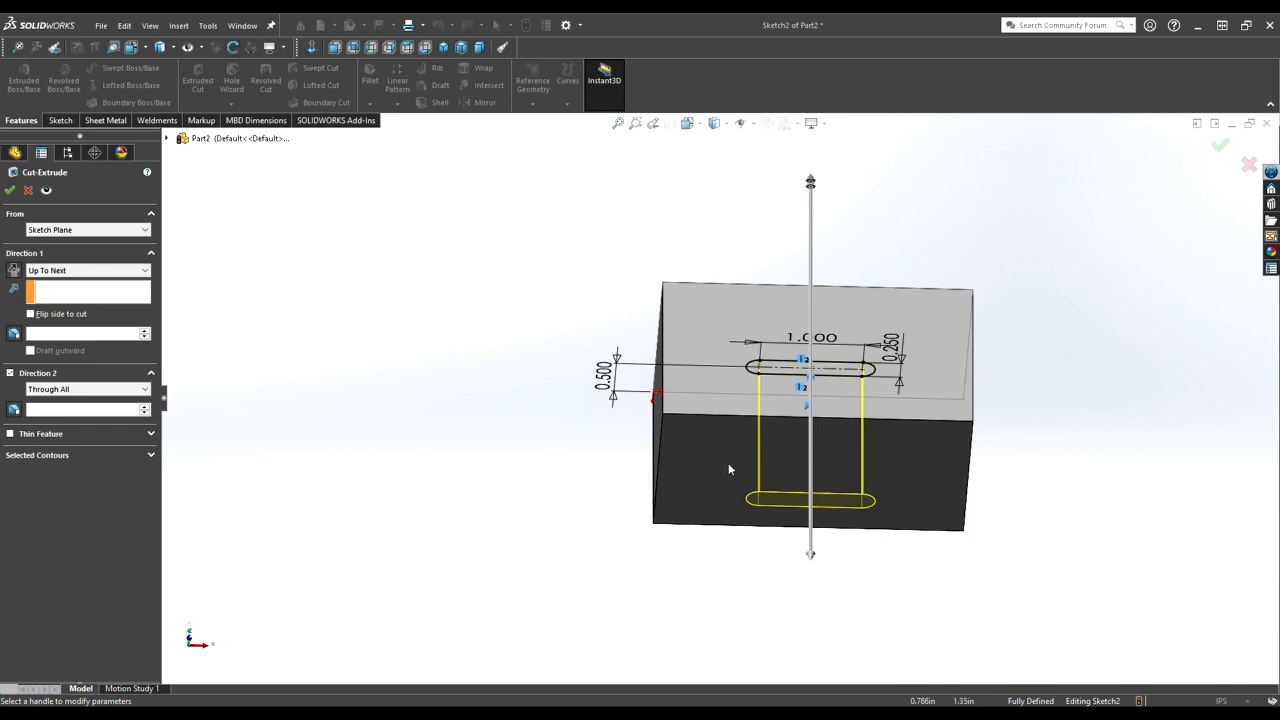
Step: Try the Up To Vertex end condition for the cut's Direction 1, using a lower corner of the block as the vertex
left_click(131, 271)
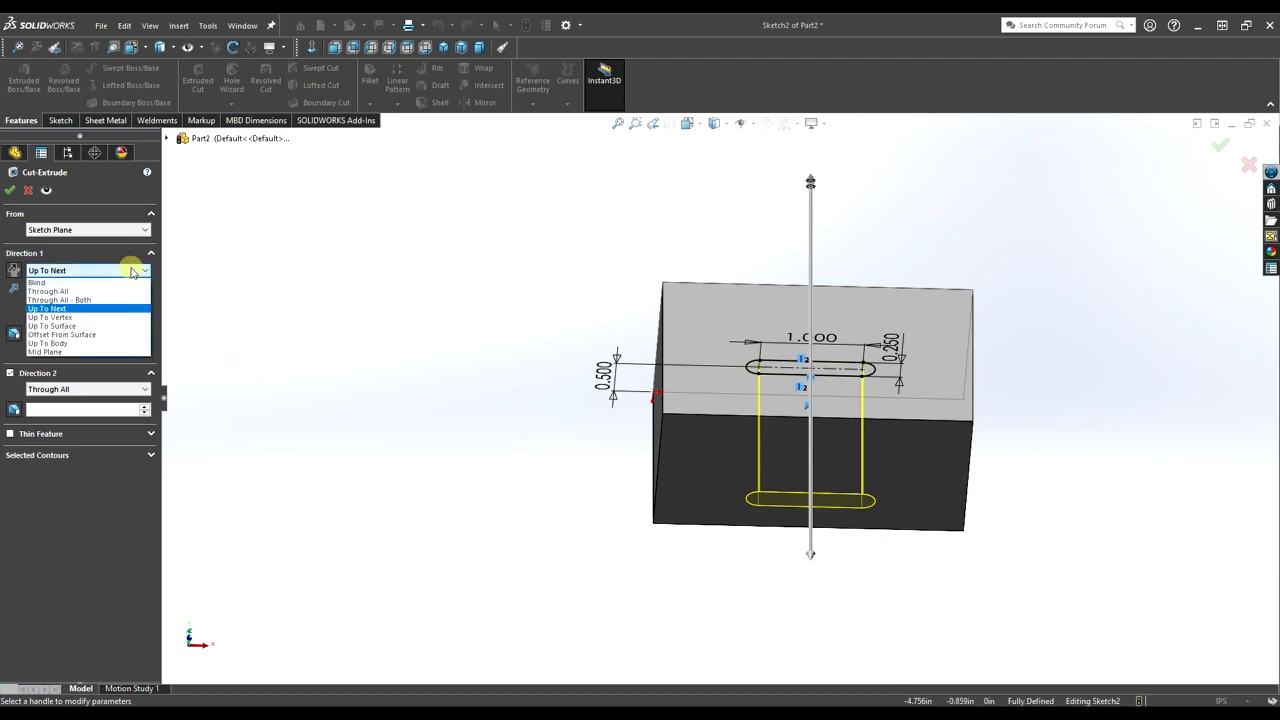
left_click(50, 317)
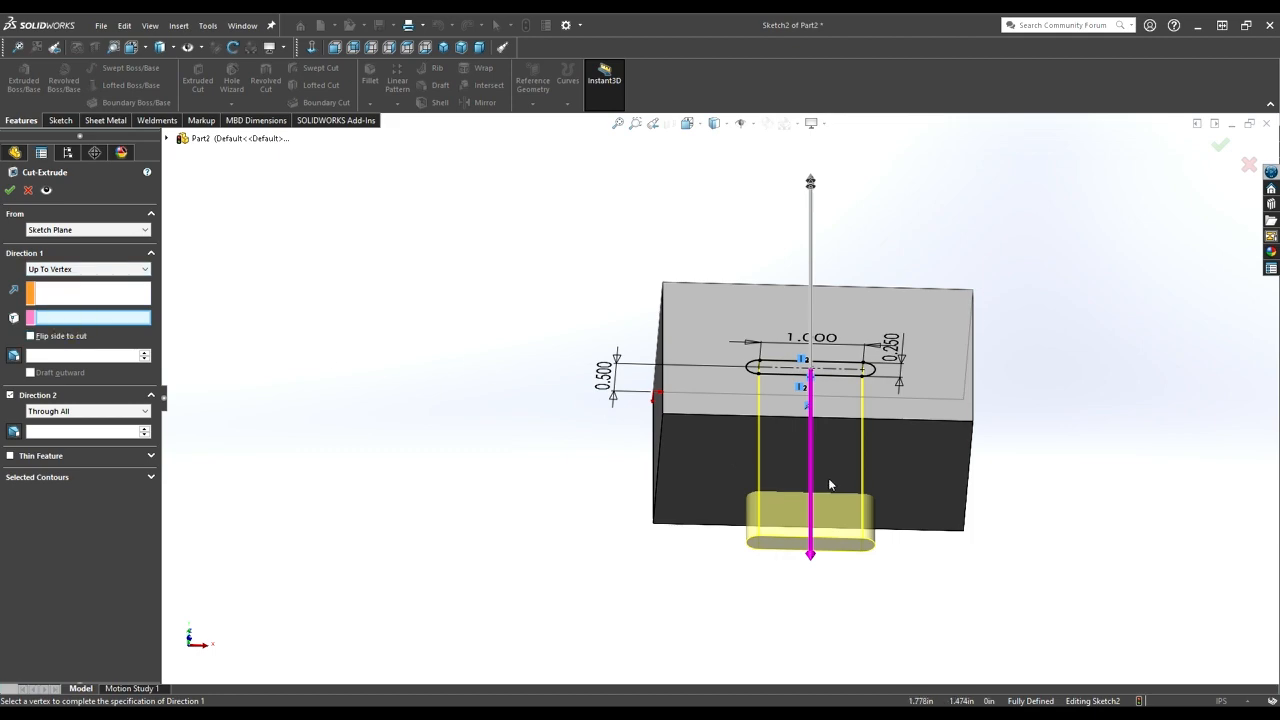
scroll(714, 520, "down", 3)
middle_click_drag(714, 520, 659, 464)
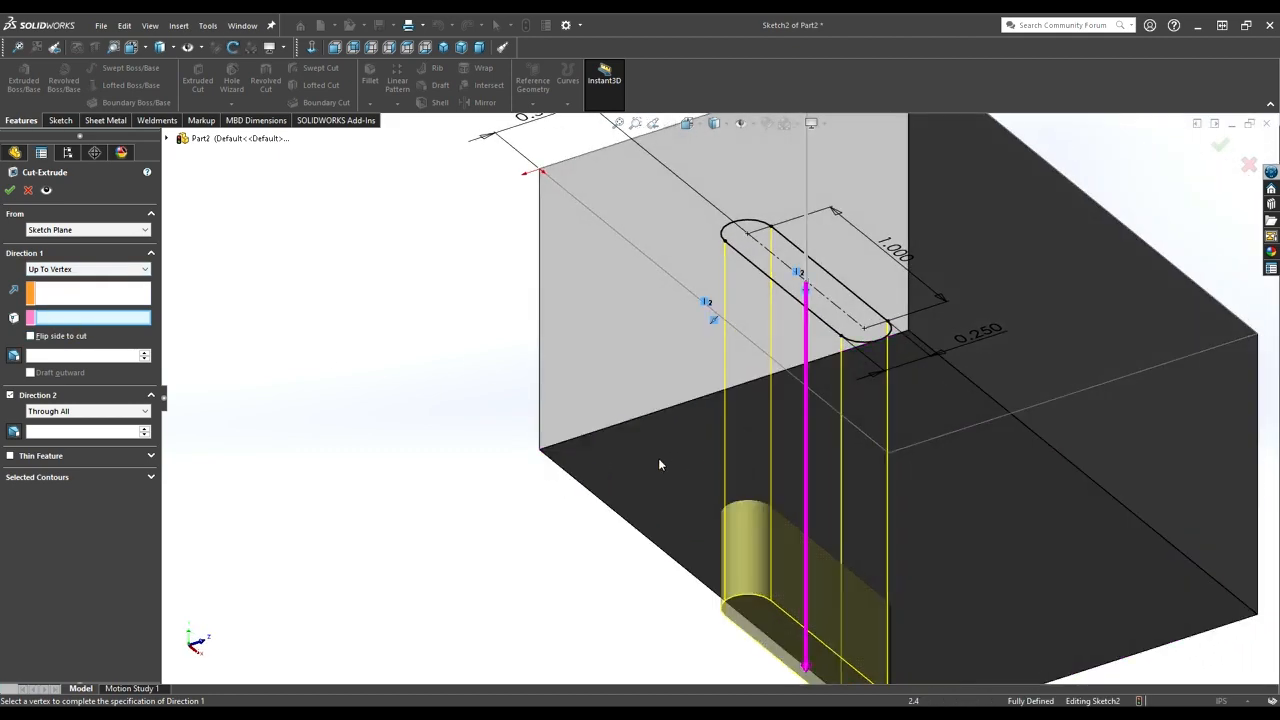
left_click(540, 450)
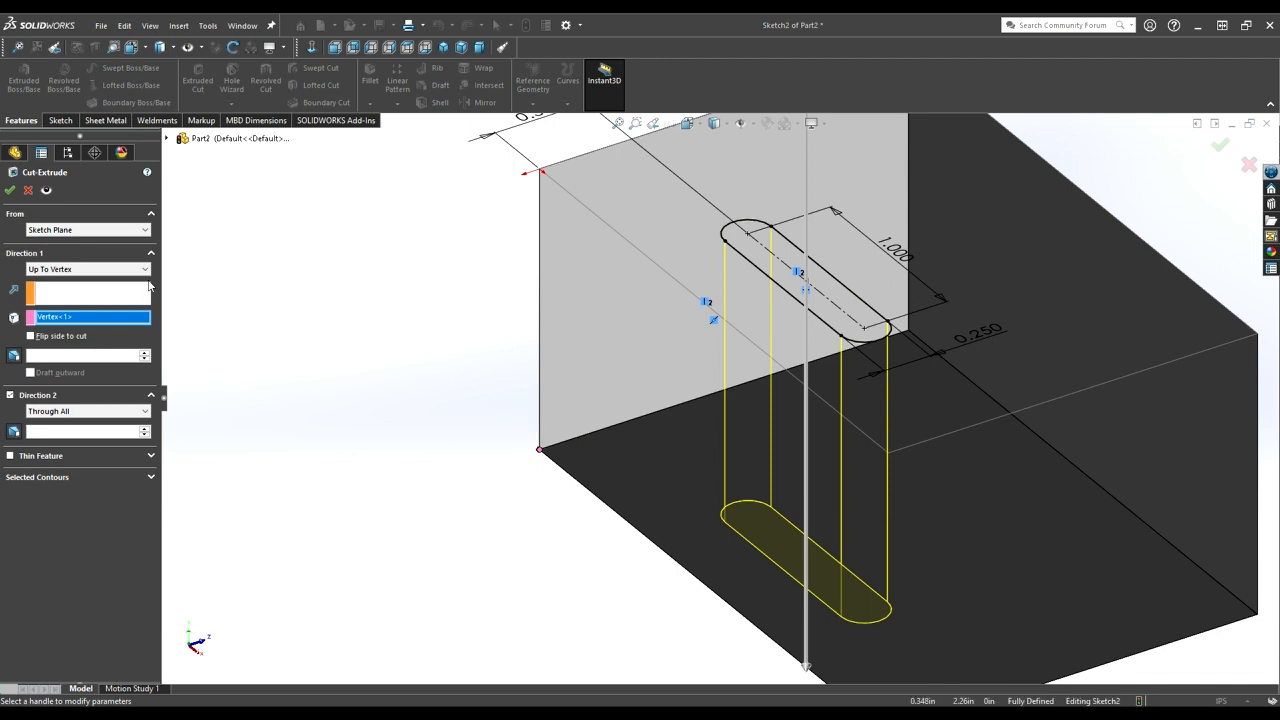
Step: Try the Up To Surface end condition for the cut's Direction 1, ending at the block's bottom face
left_click(145, 270)
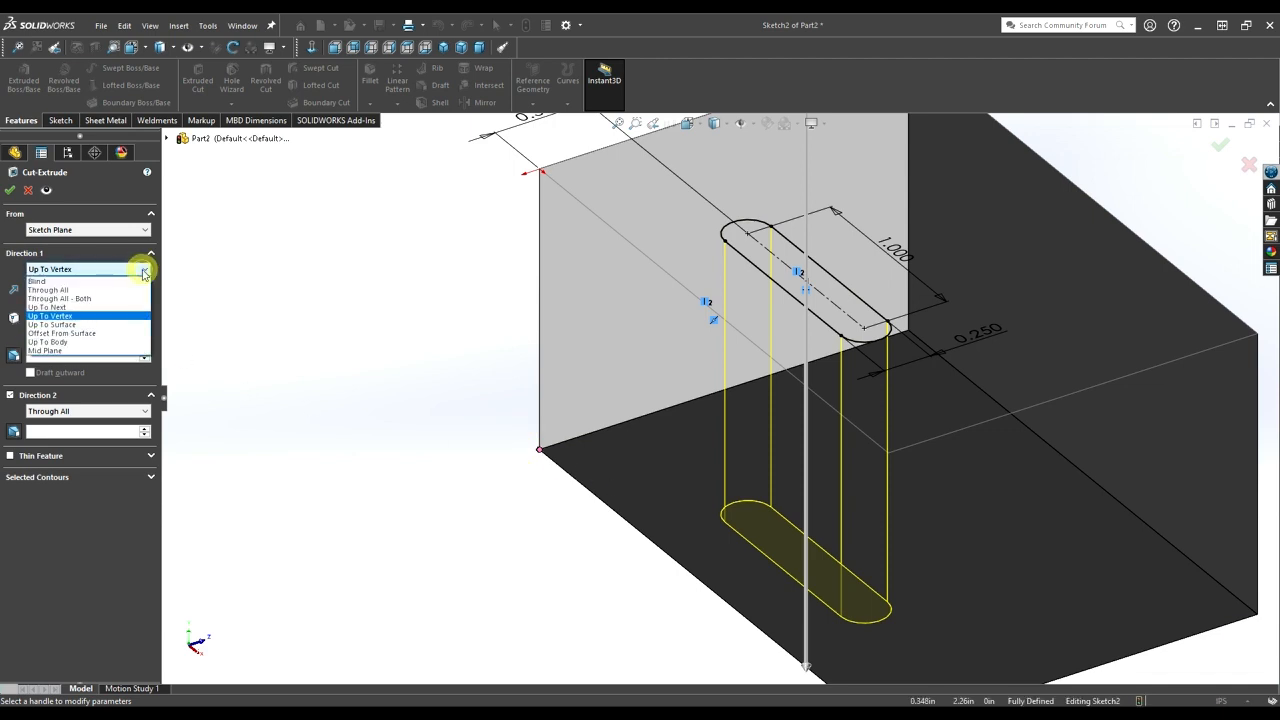
left_click(89, 332)
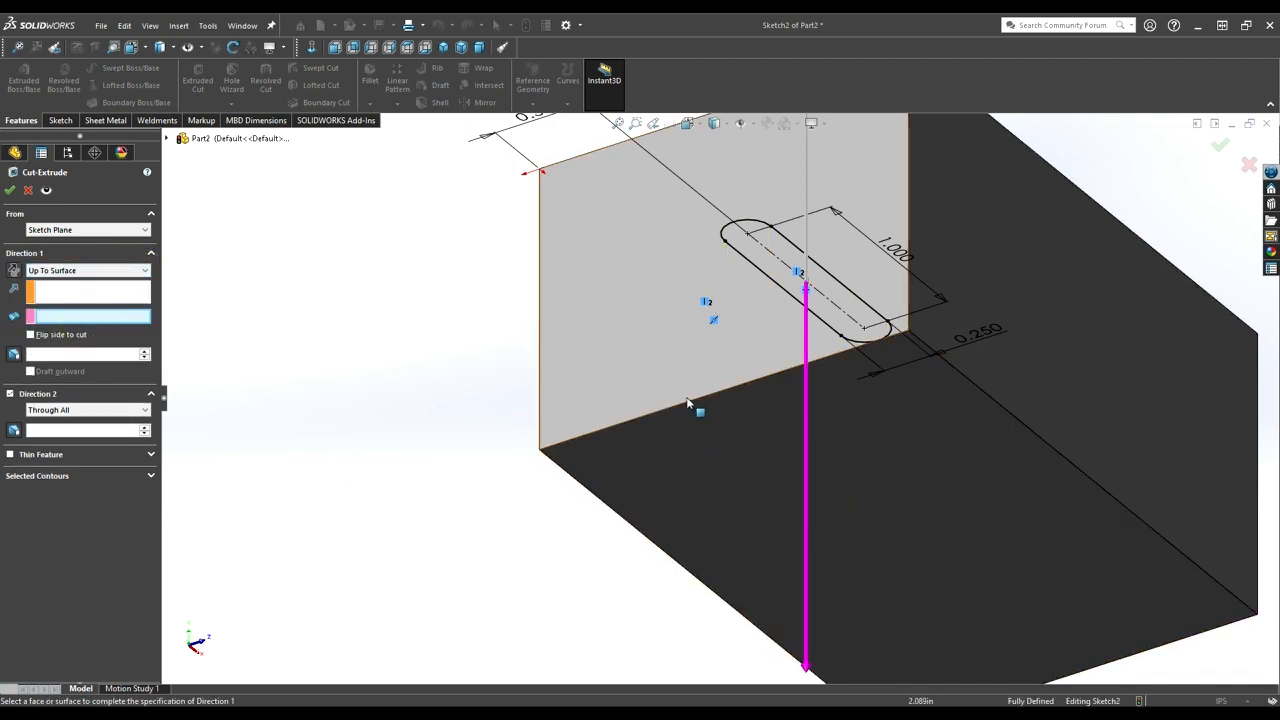
left_click(708, 465)
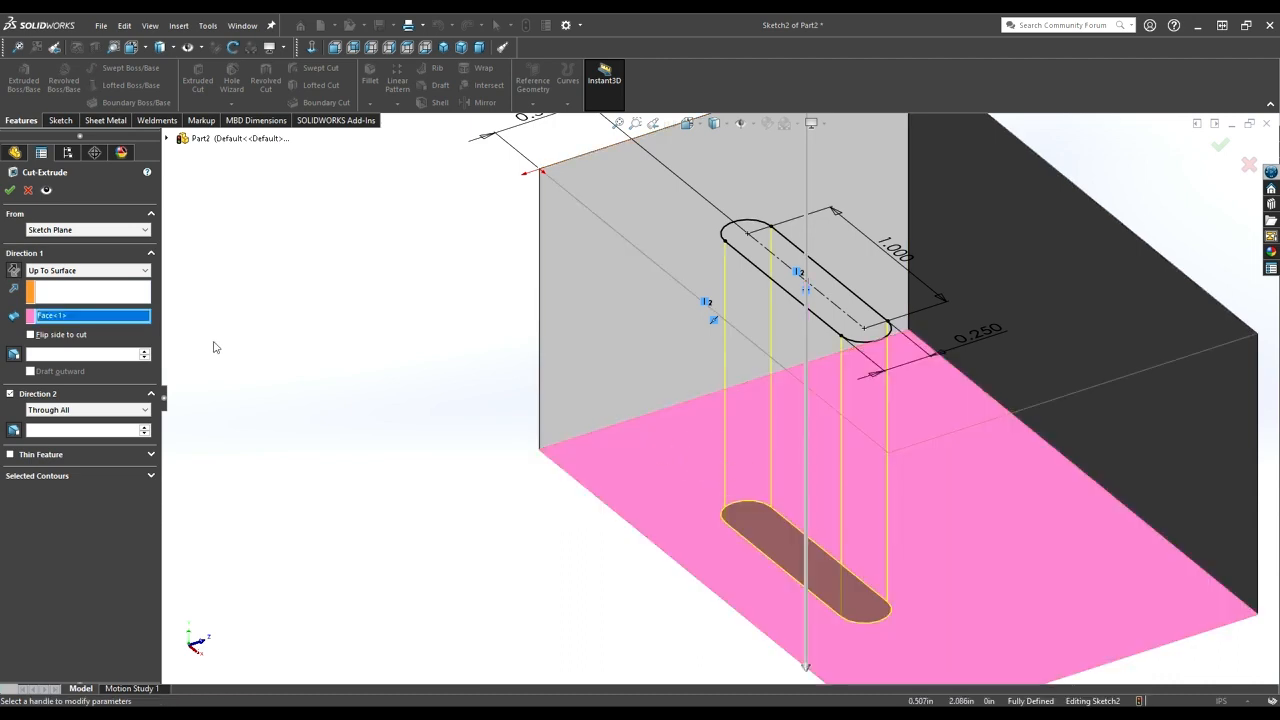
Step: Try Offset From Surface at 0.5 in from the block's bottom face, toggling Reverse offset on and off to compare the previews
left_click(137, 274)
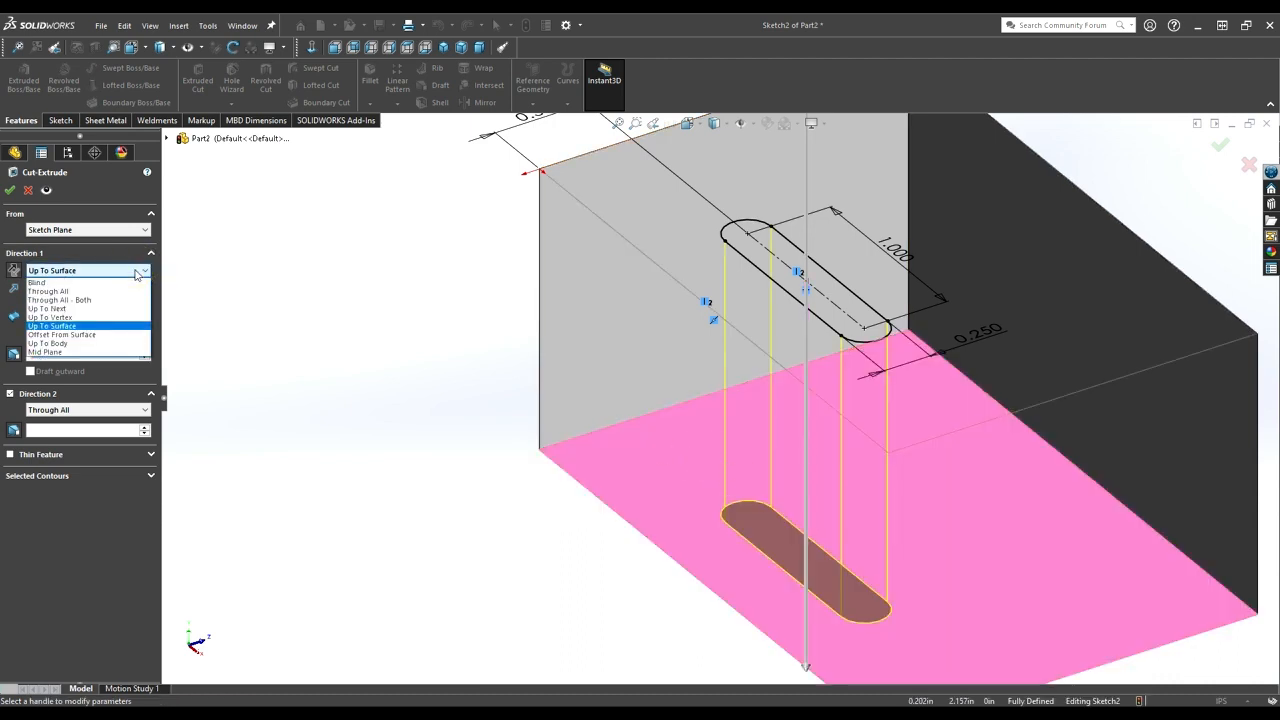
left_click(62, 334)
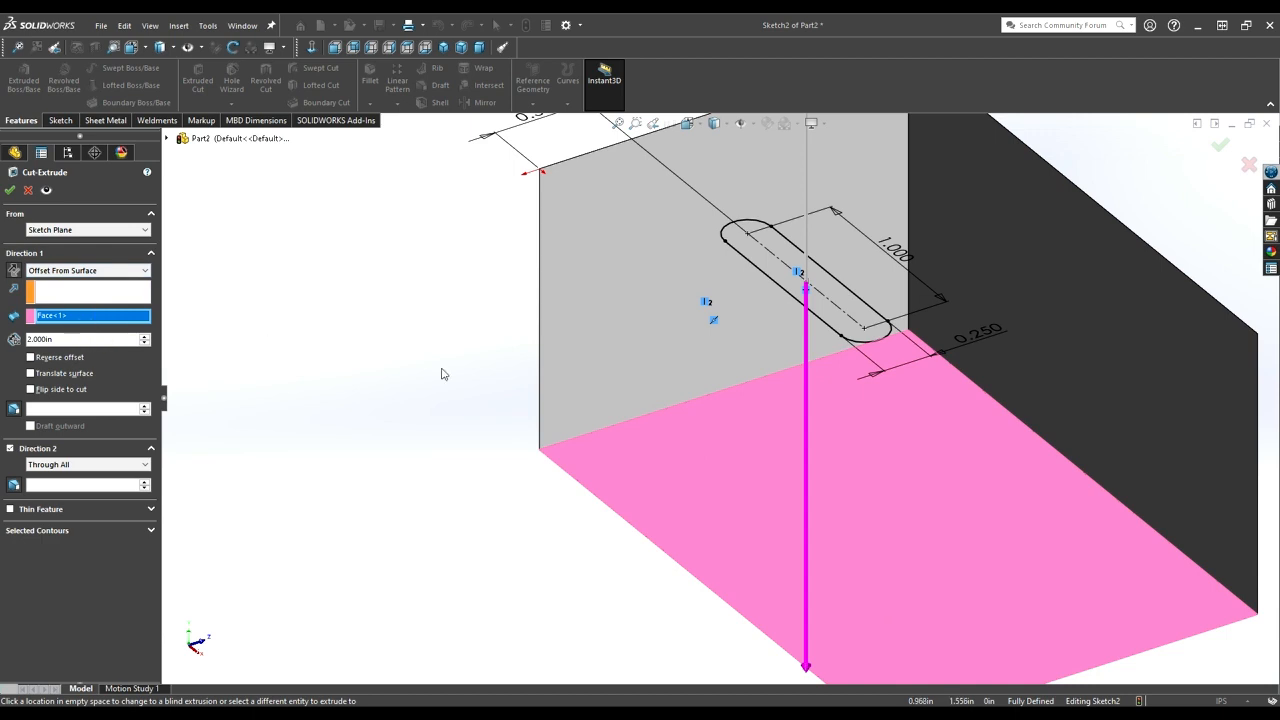
left_click(690, 452)
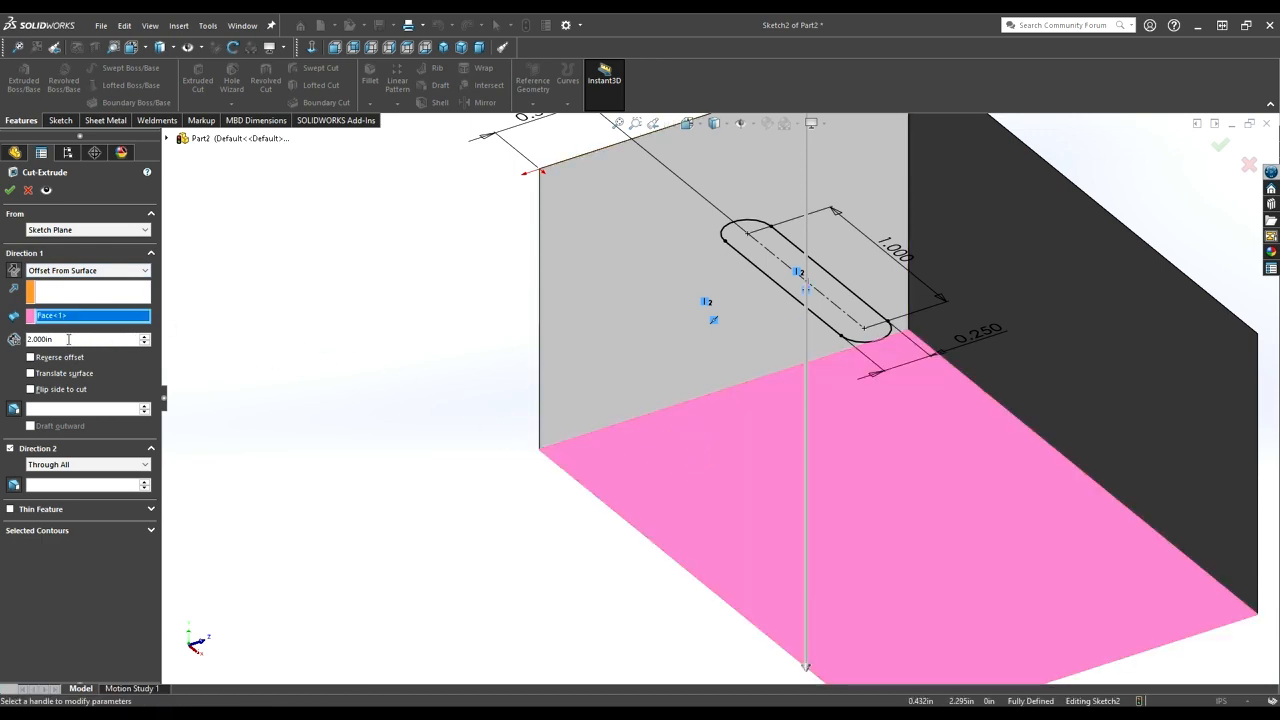
type("0.5")
key("Return")
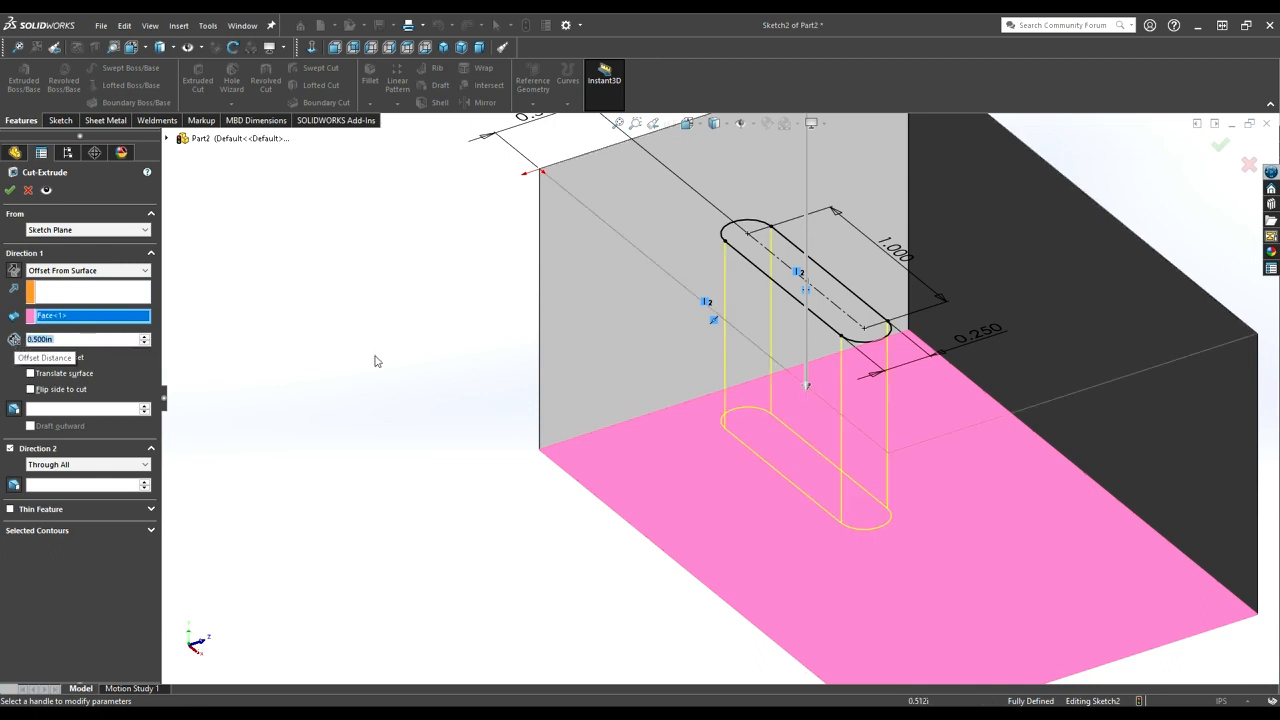
middle_click_drag(752, 442, 753, 520)
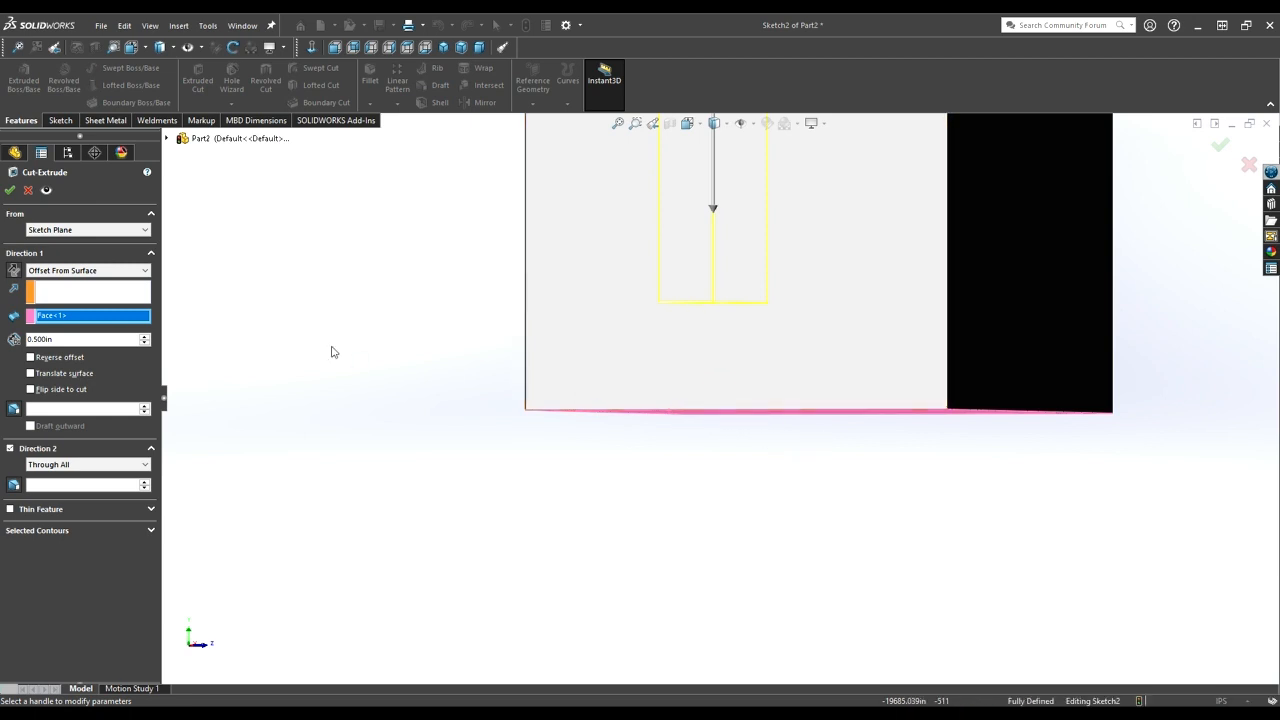
left_click(31, 358)
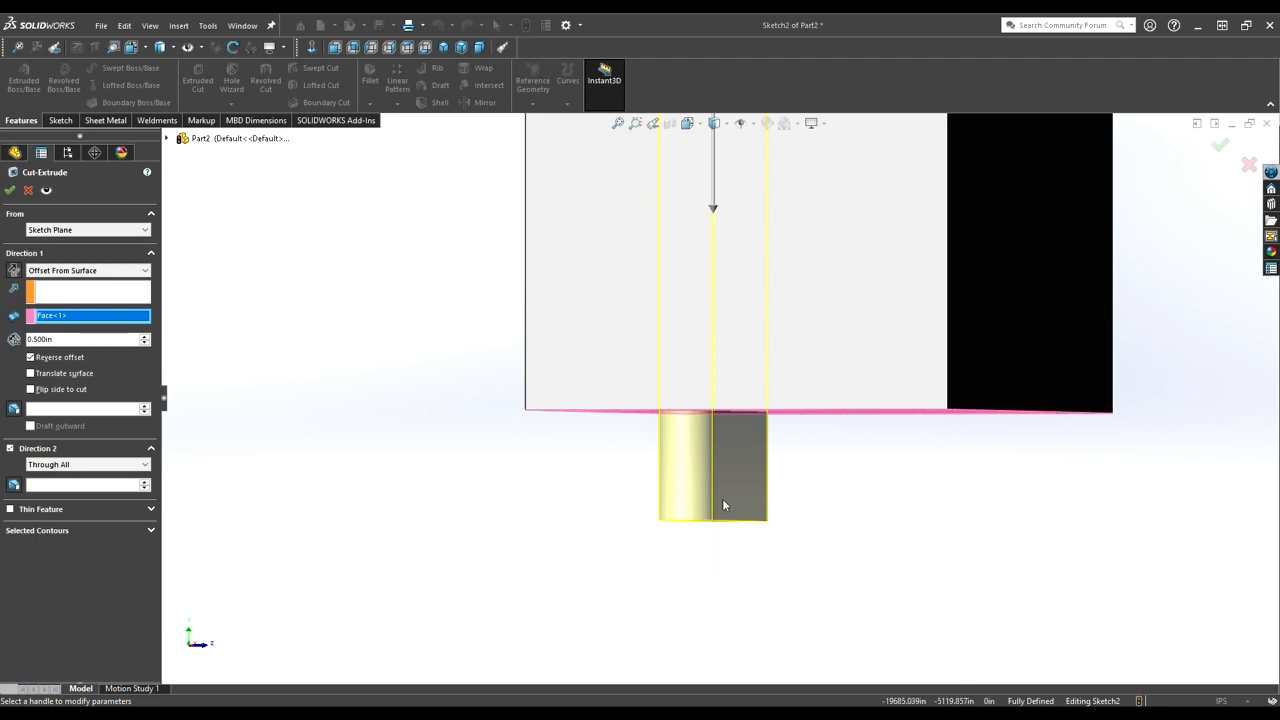
left_click(31, 357)
Step: Try the Up To Body and Mid Plane end conditions for the cut's Direction 1
left_click(111, 272)
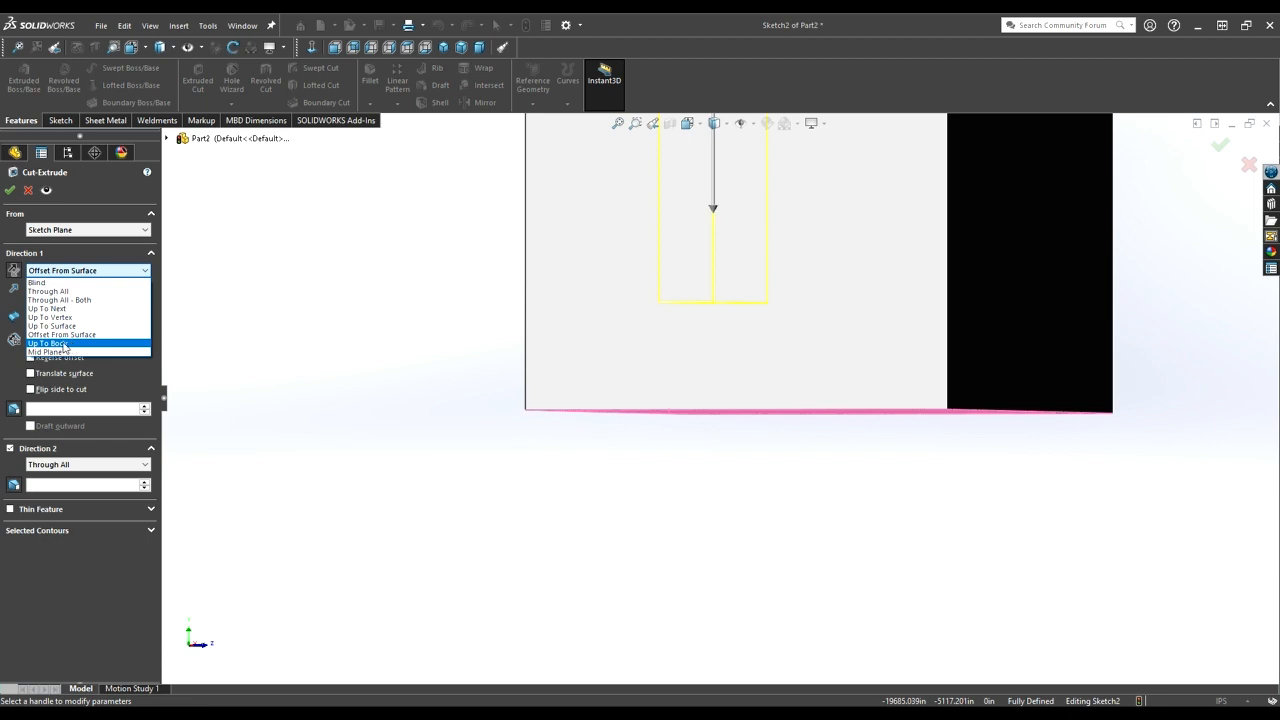
left_click(63, 345)
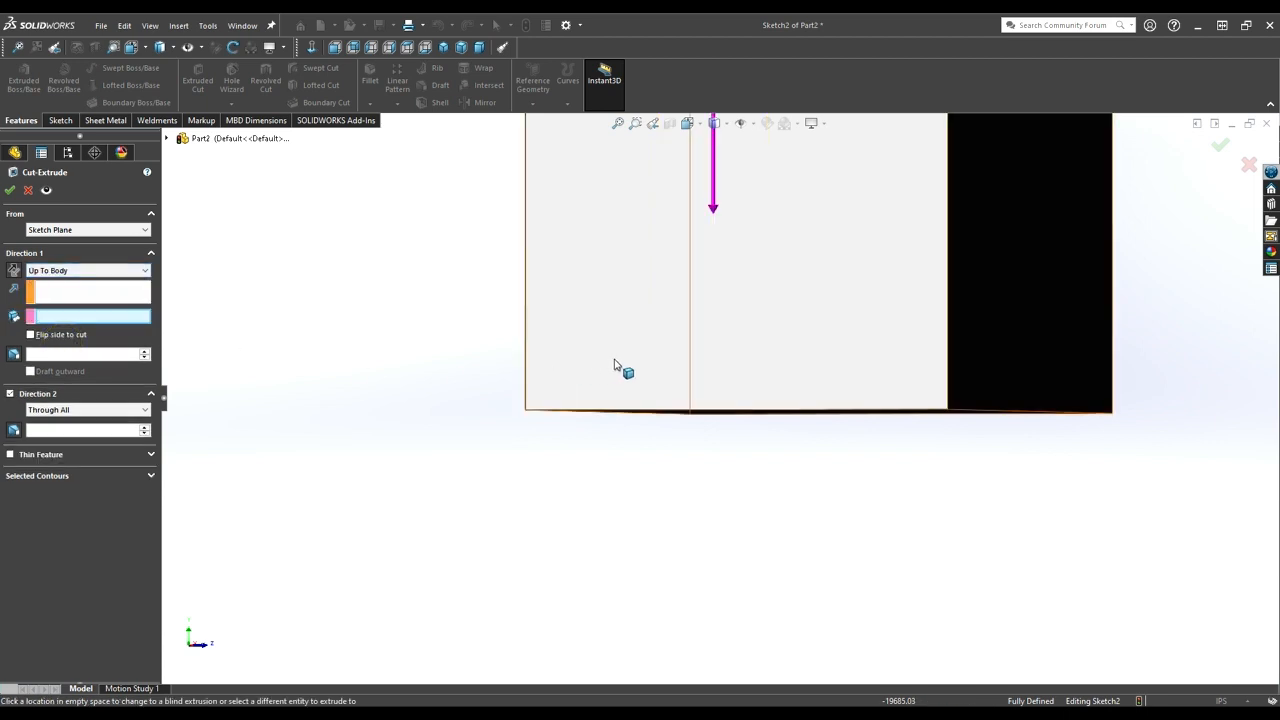
scroll(686, 394, "up", 5)
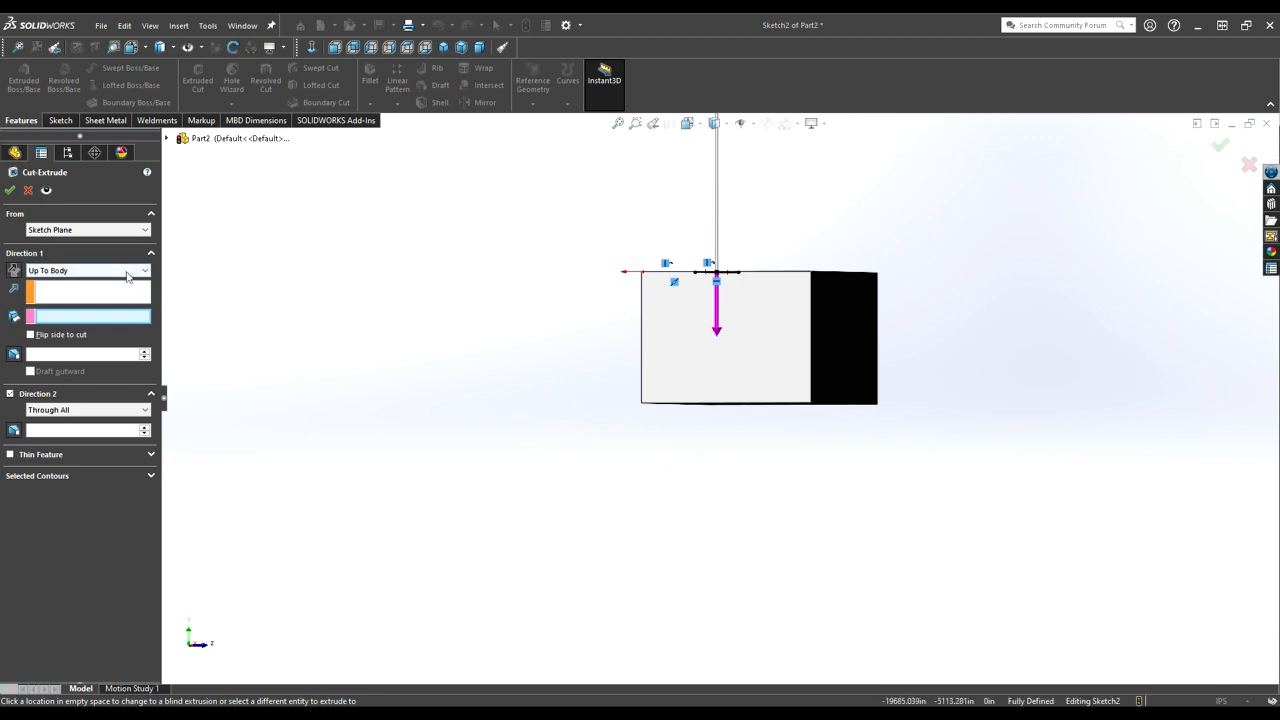
left_click(127, 276)
left_click(65, 354)
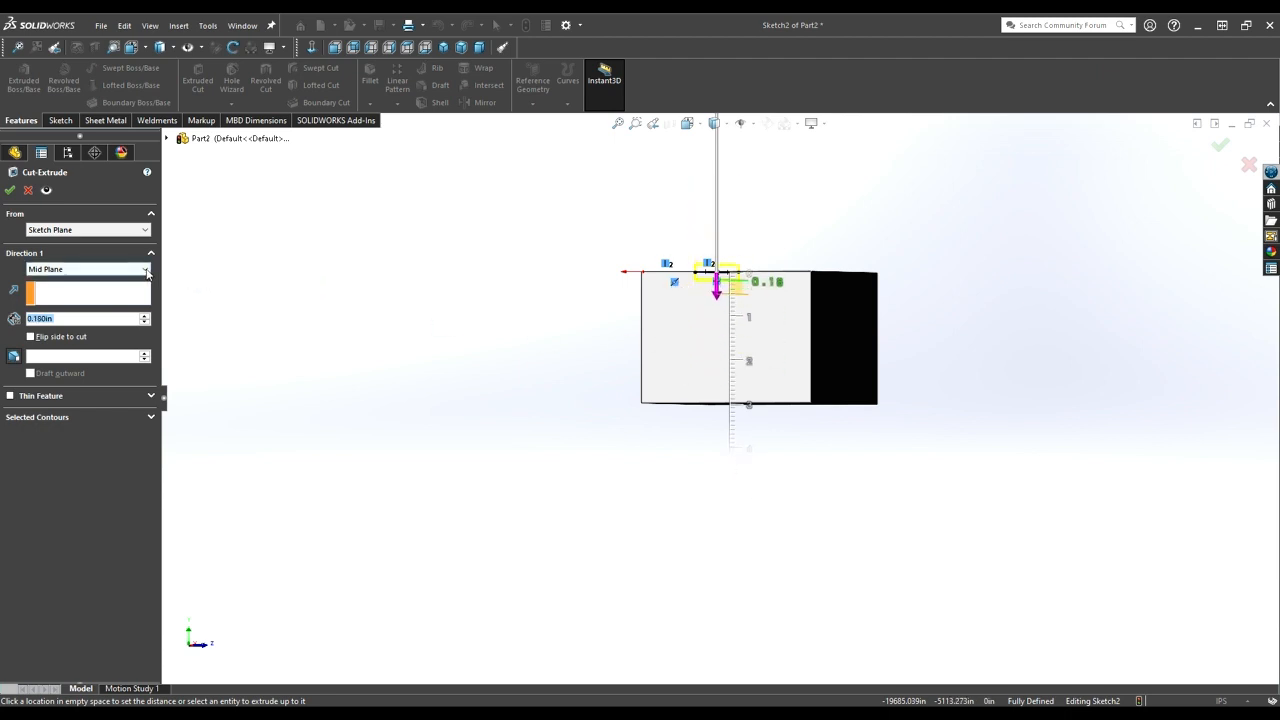
Step: Set the cut's Direction 1 to Through All, create the slot cut and inspect it in the block
left_click(143, 268)
left_click(80, 290)
middle_click_drag(692, 344, 620, 418)
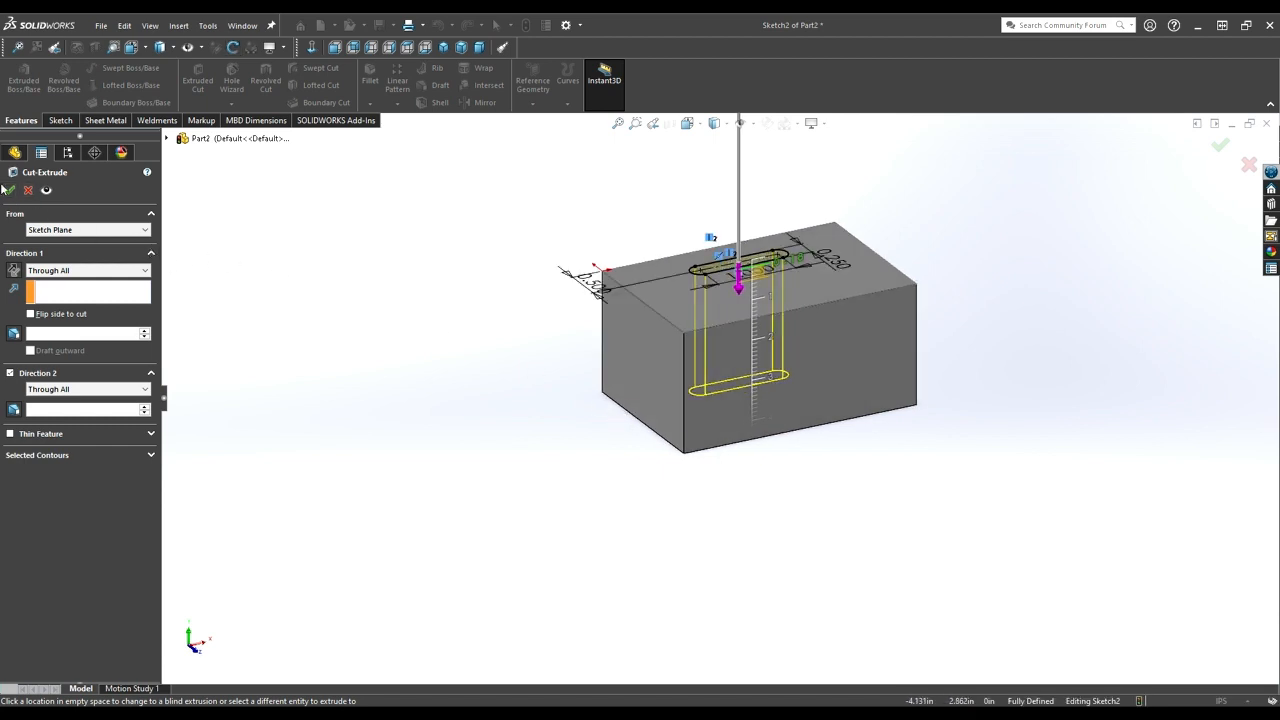
left_click(1220, 145)
middle_click_drag(705, 309, 600, 267)
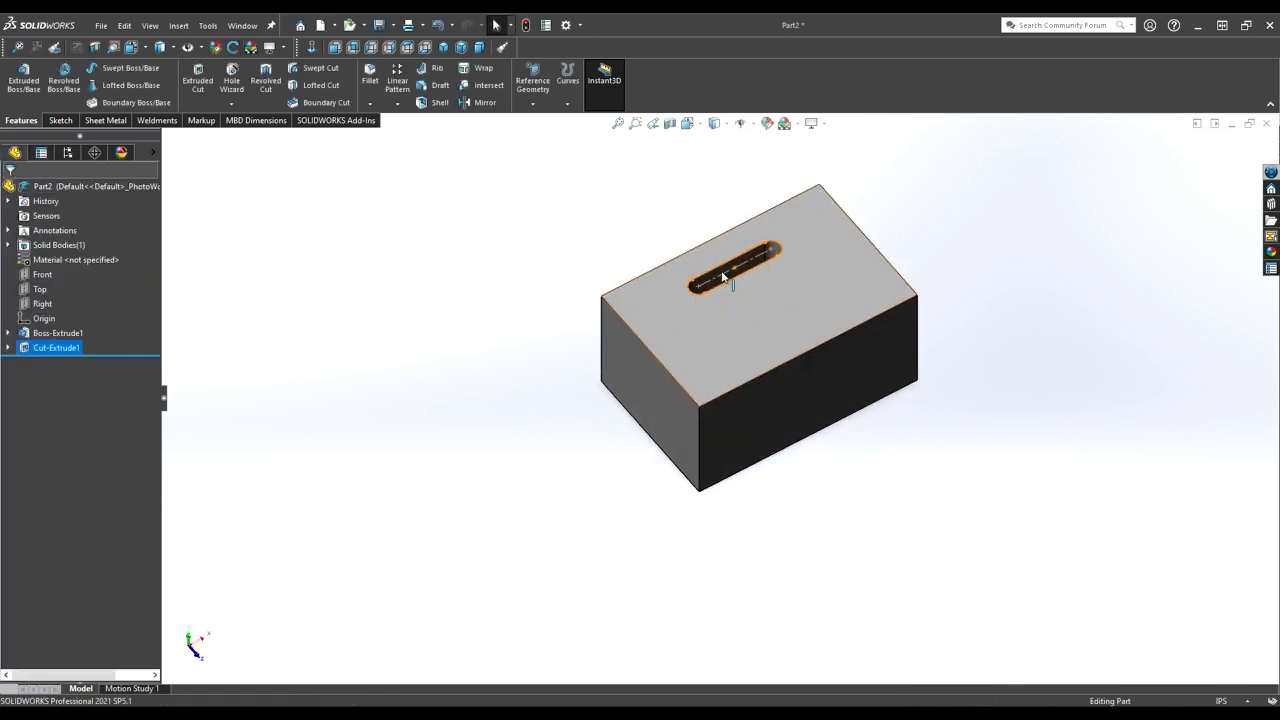
left_click(572, 219)
middle_click_drag(752, 376, 651, 486)
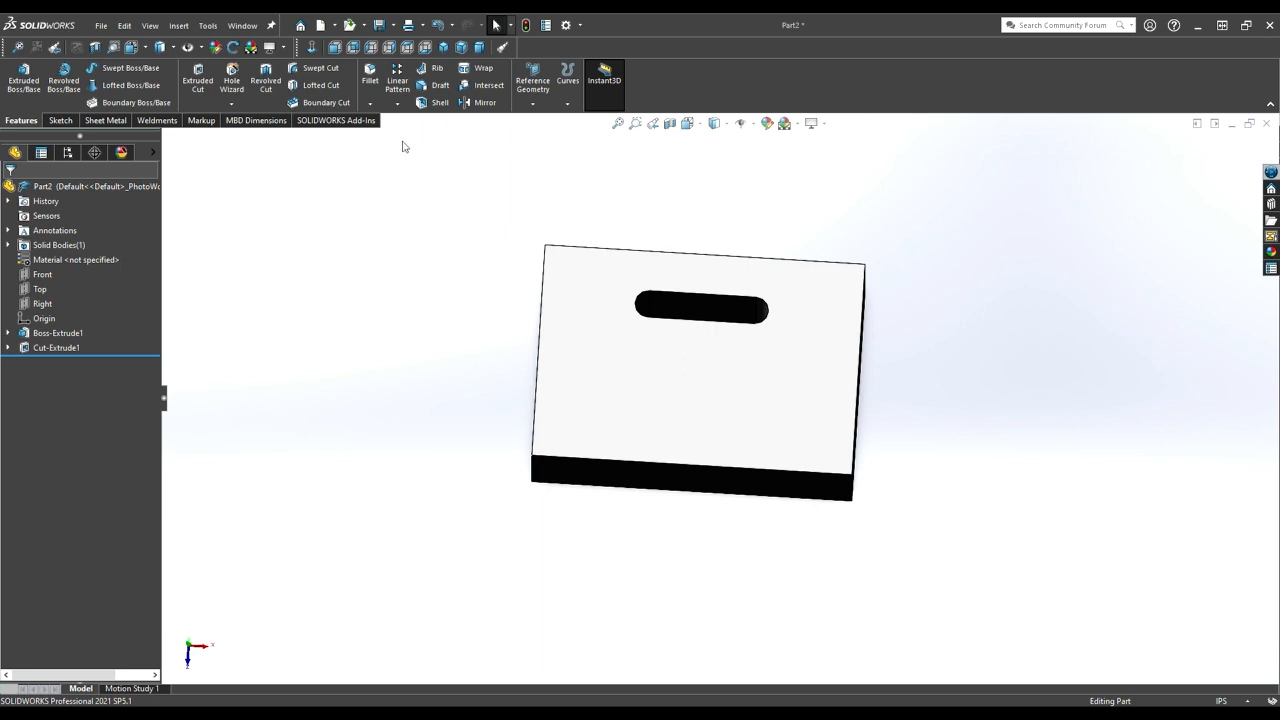
Step: Start a Fillet of the first type with a symmetric radius of 0.25 in
left_click(372, 105)
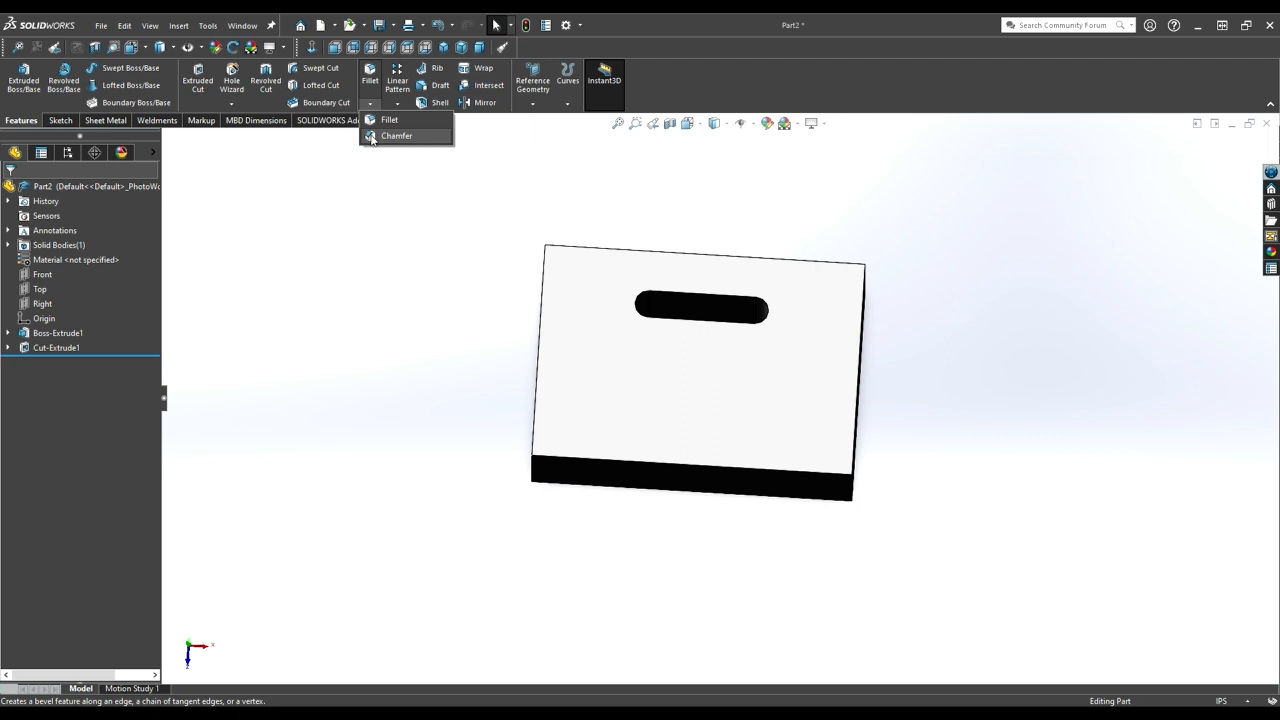
left_click(388, 120)
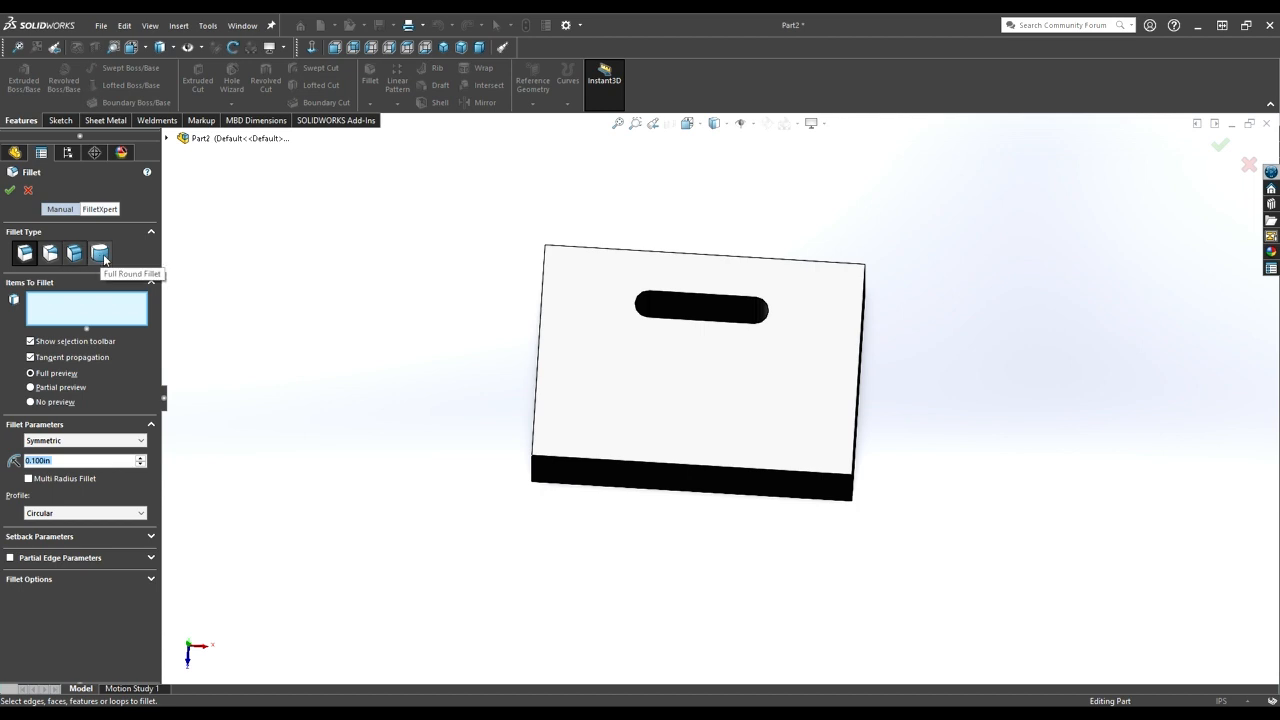
left_click(20, 255)
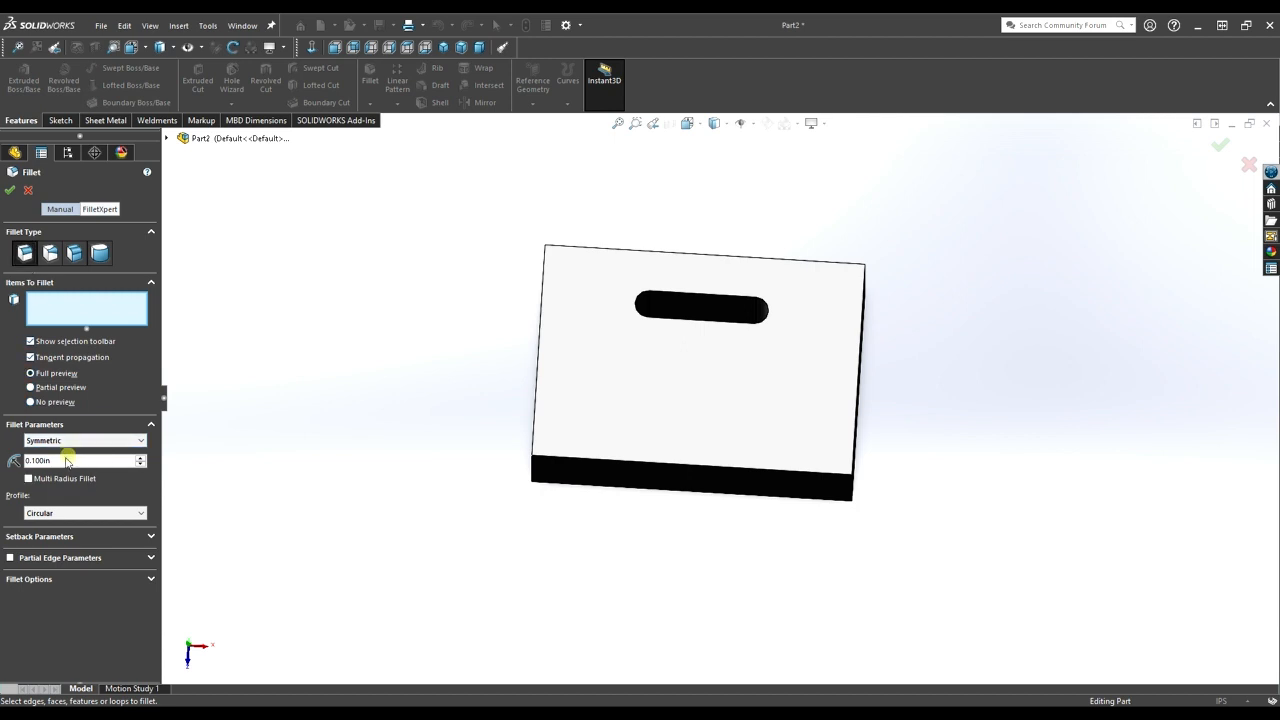
mouse_move(54, 461)
left_mouse_down()
mouse_move(22, 467)
mouse_move(63, 465)
left_mouse_up()
type("0.25")
key("Return")
Step: Apply the 0.25 in fillet to all four outer edges of the block's top face and inspect the rounded edges
left_click(594, 258)
middle_click_drag(598, 289, 650, 300)
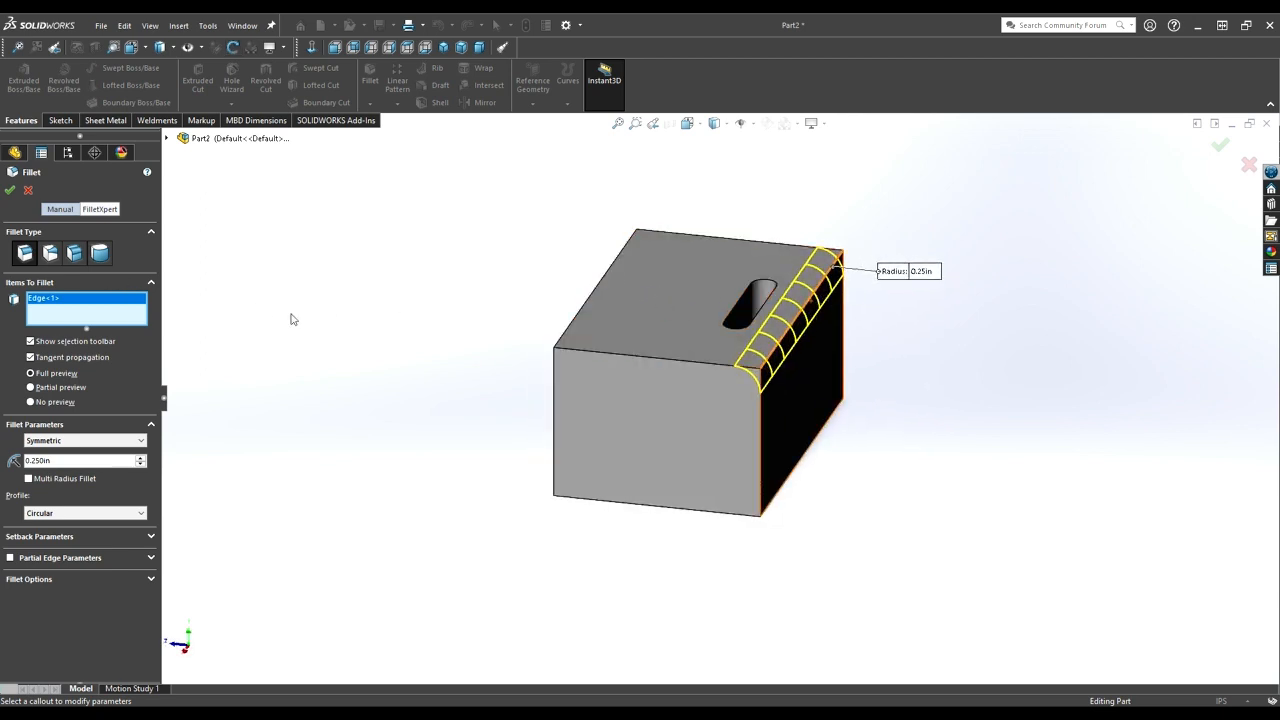
left_click(574, 320)
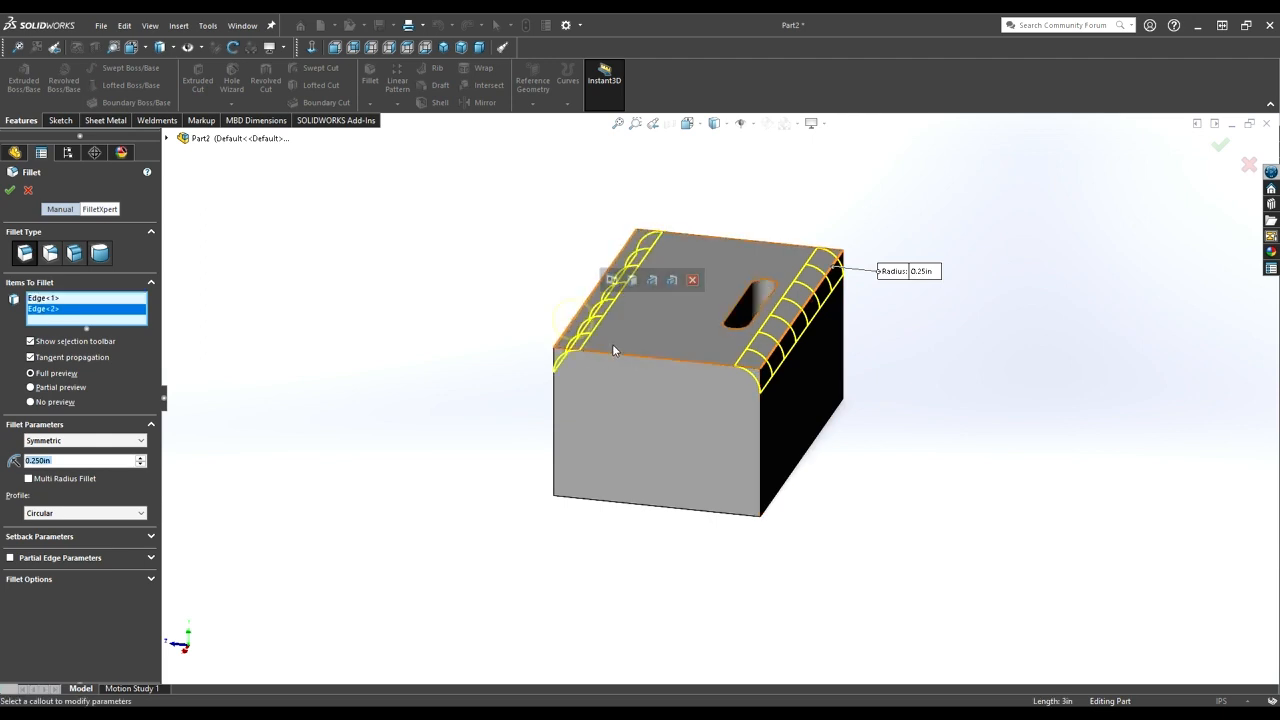
left_click(613, 351)
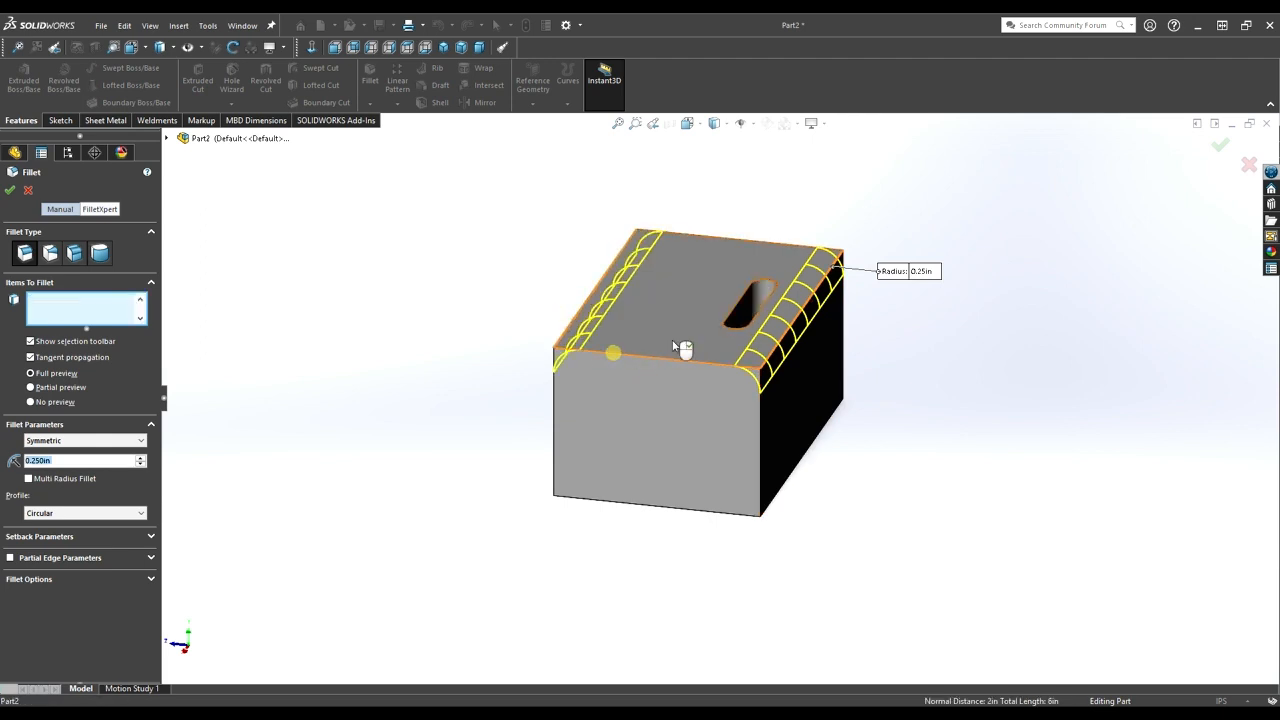
left_click(729, 242)
middle_click_drag(734, 237, 738, 268)
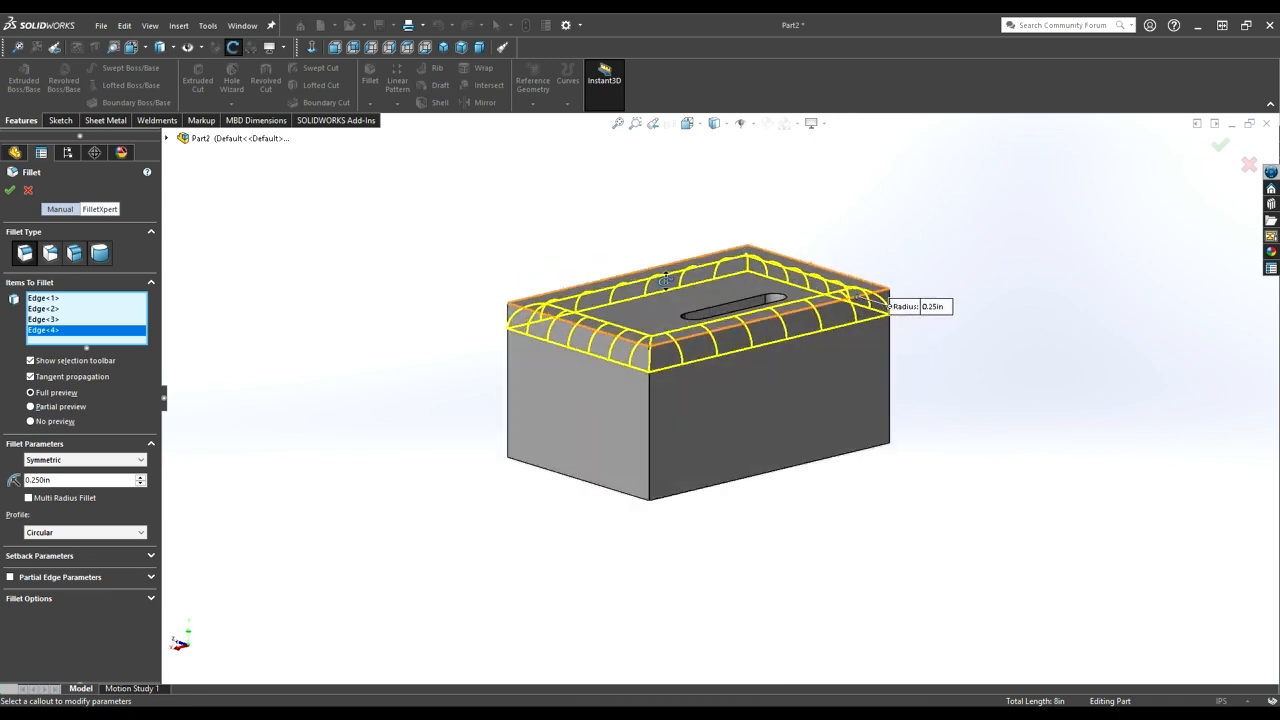
left_click(10, 191)
middle_click_drag(694, 346, 600, 385)
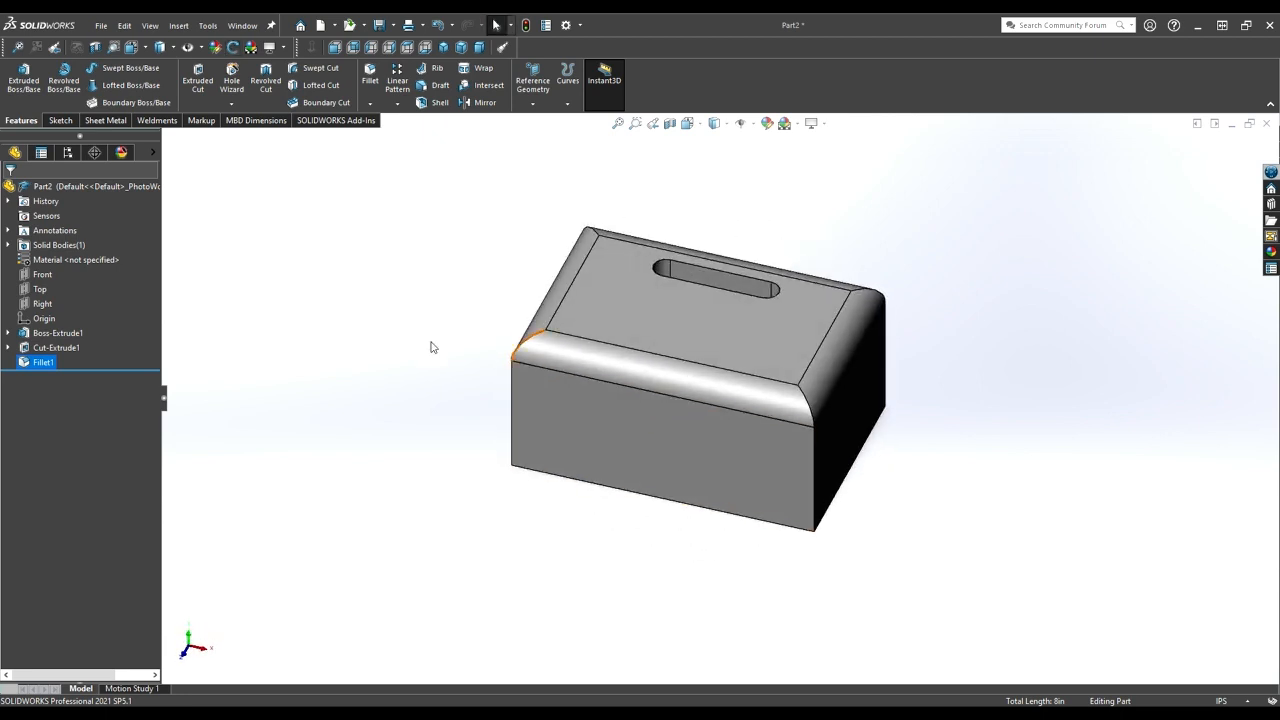
Step: Edit the fillet, try its selection without the fourth edge, and finish with all four top edges filleted
left_click(22, 366)
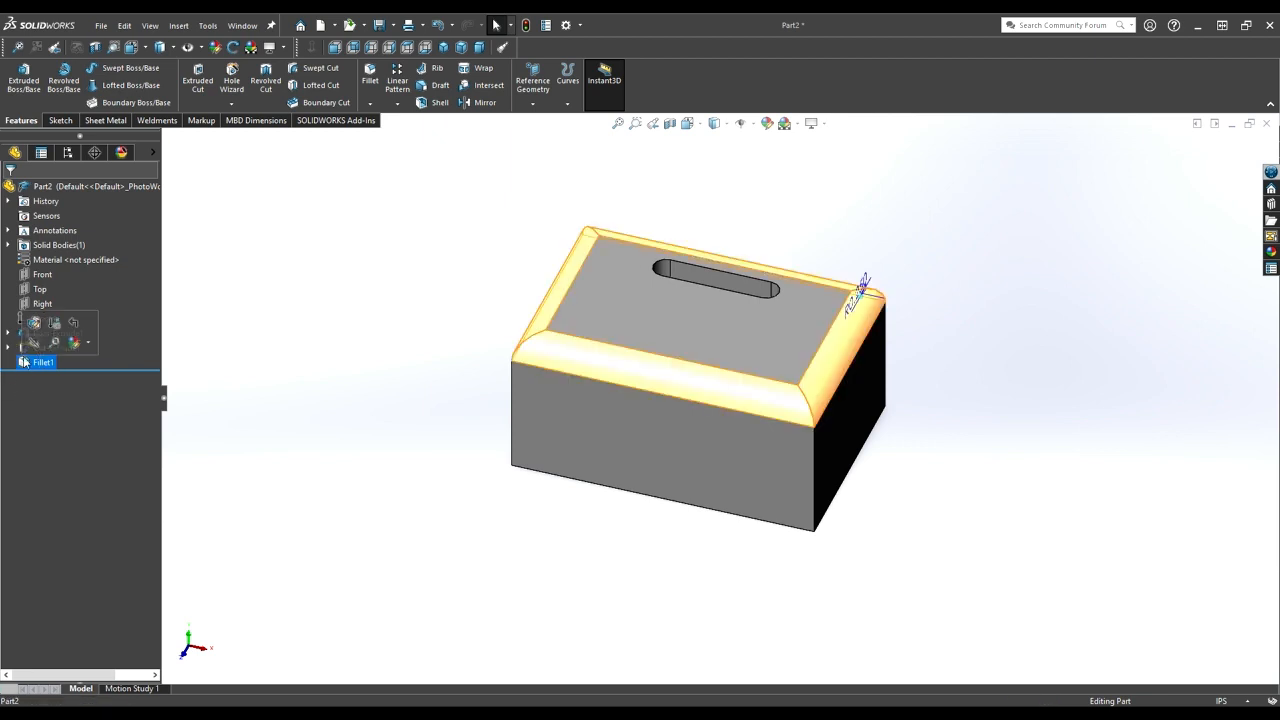
left_click(34, 324)
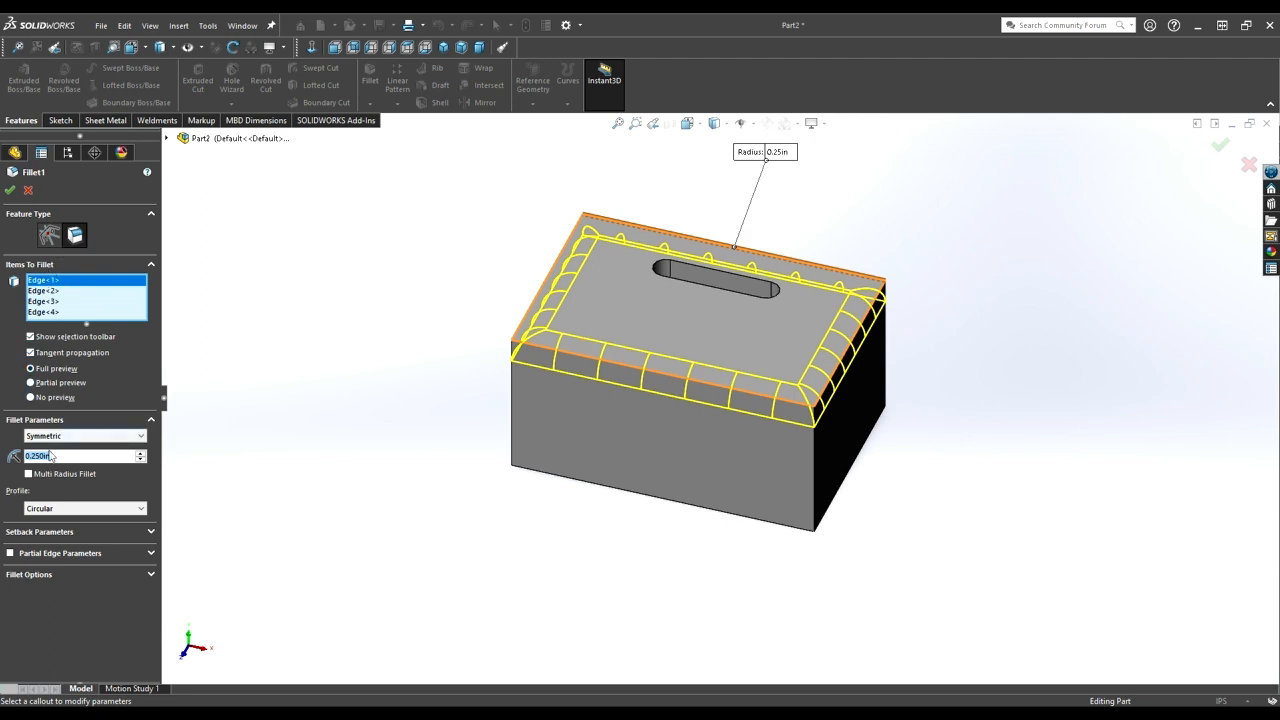
left_click(45, 313)
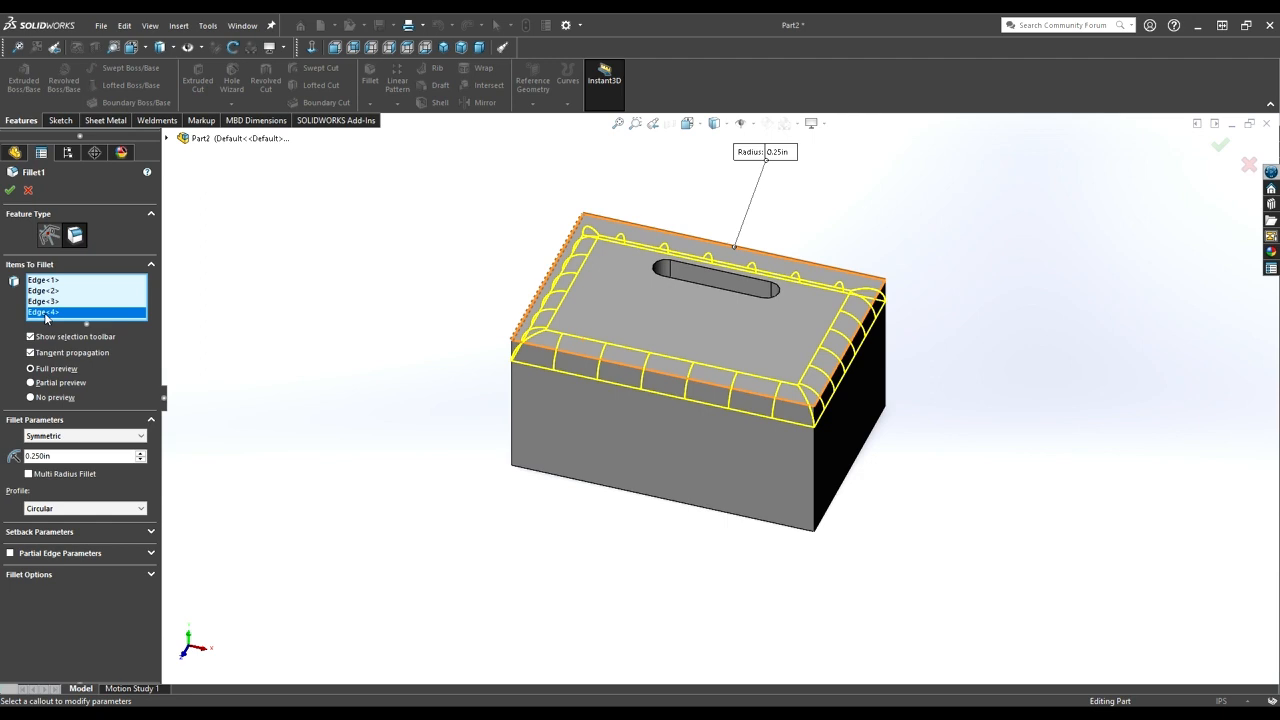
key("Delete")
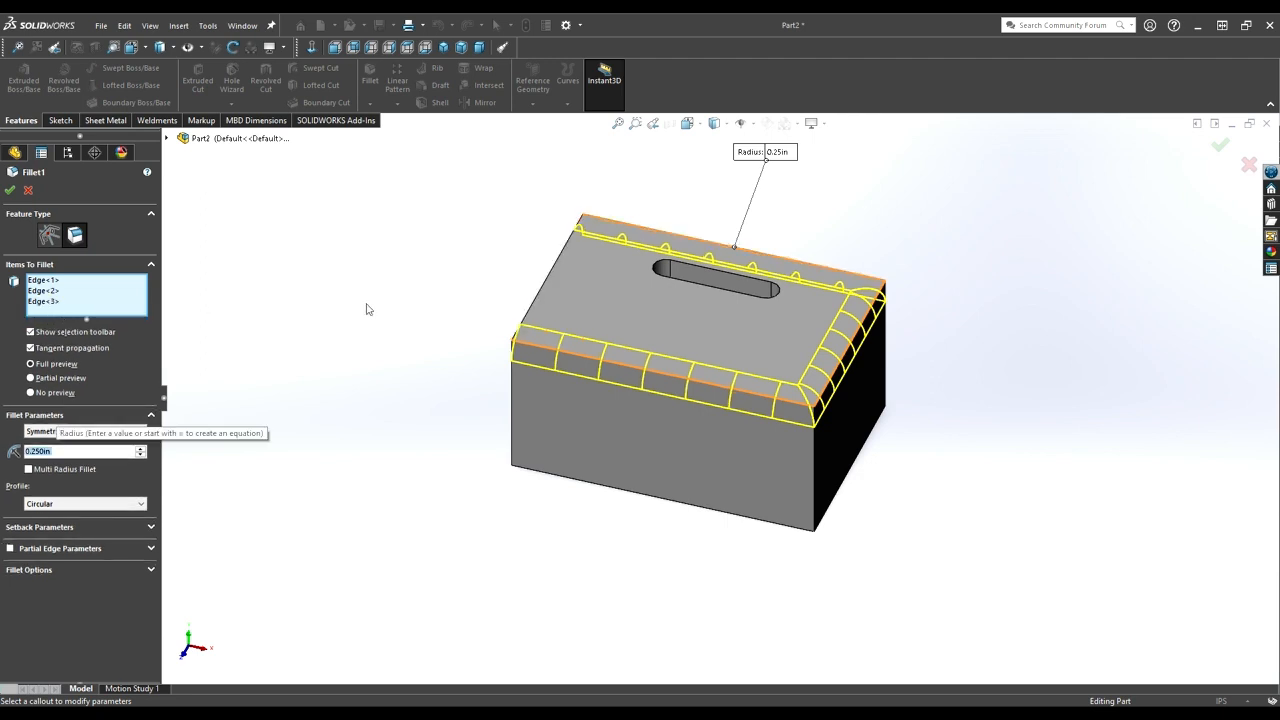
middle_click_drag(610, 240, 579, 311)
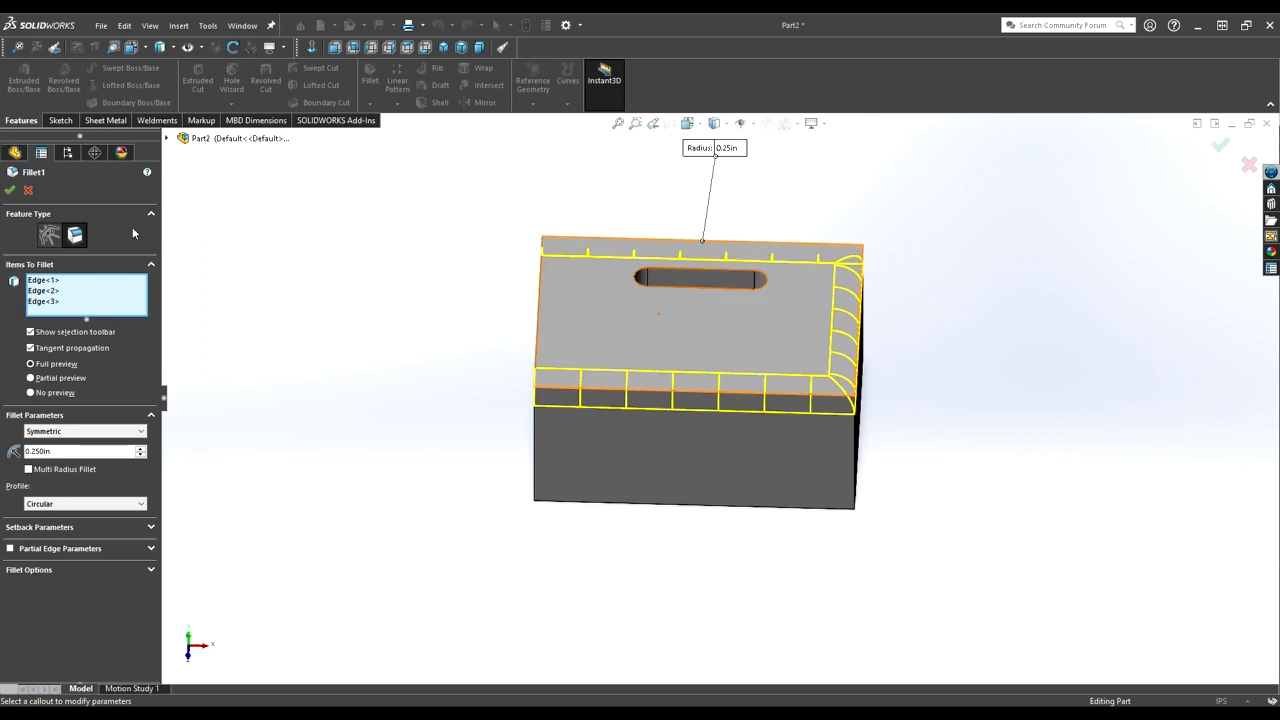
left_click(10, 190)
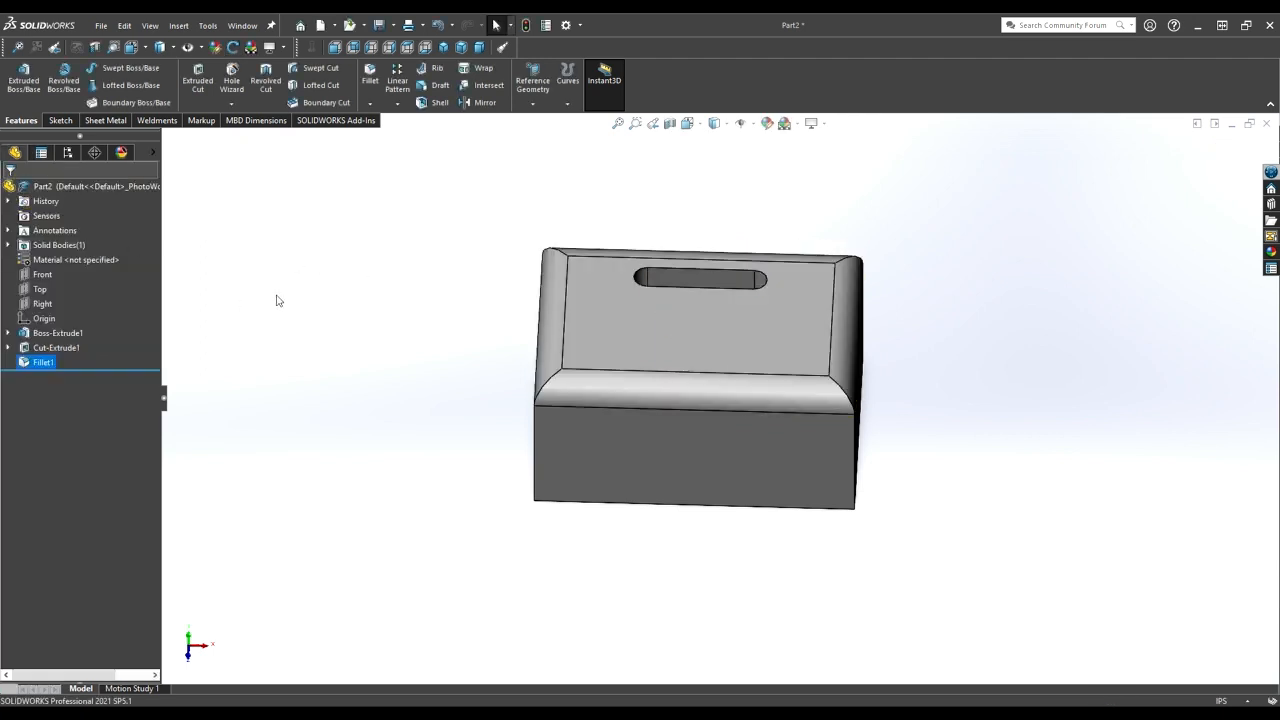
mouse_move(729, 366)
middle_mouse_down()
mouse_move(776, 300)
mouse_move(740, 350)
middle_mouse_up()
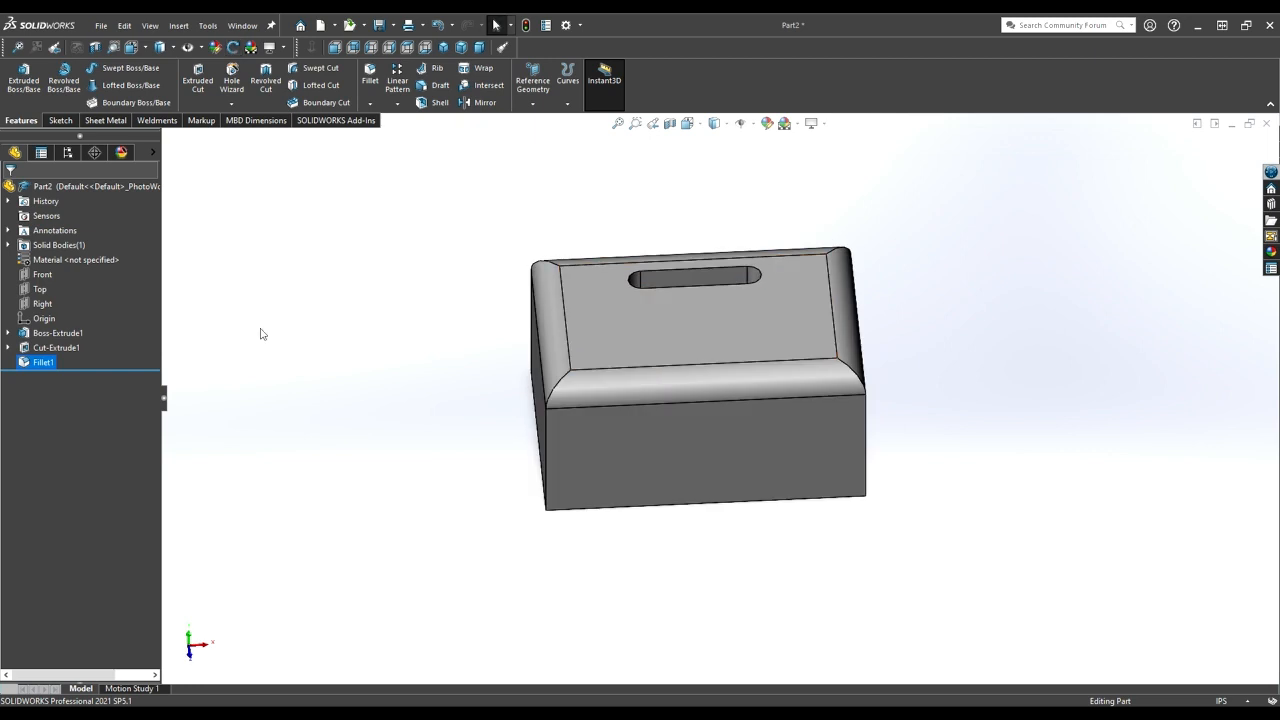
Step: Delete the fillet feature from the block's top edges
left_click(27, 366)
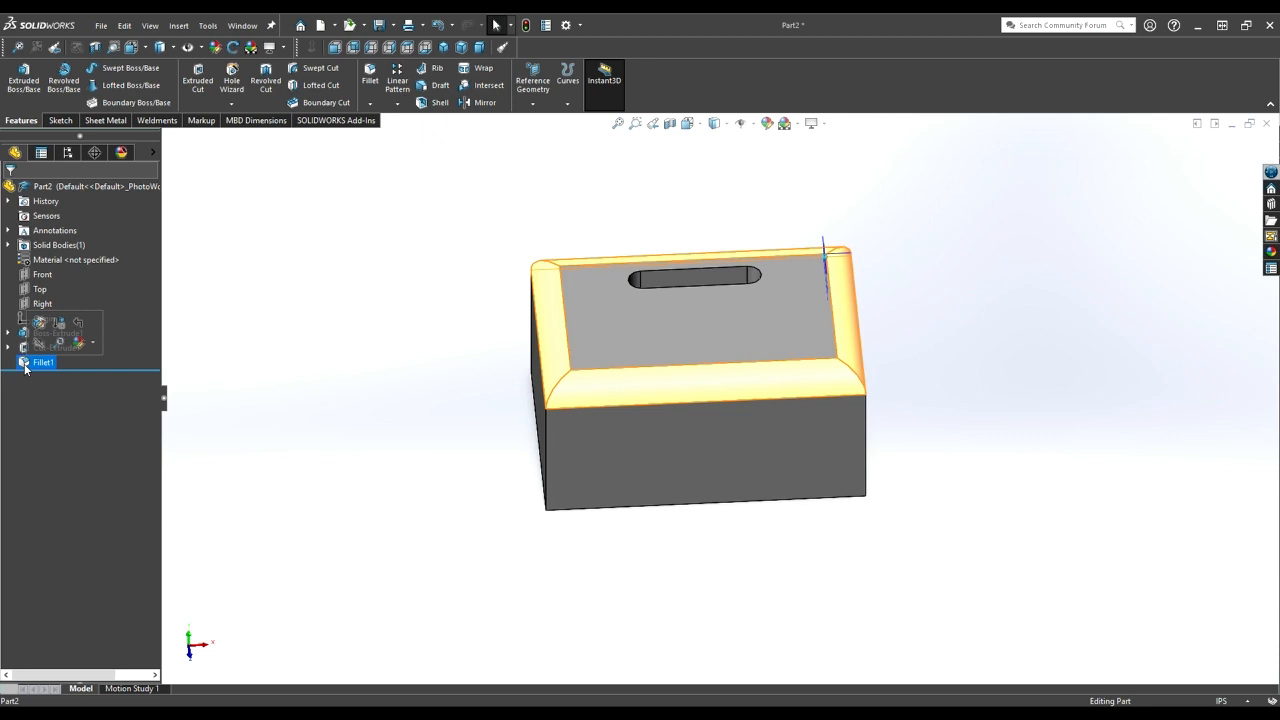
key("Delete")
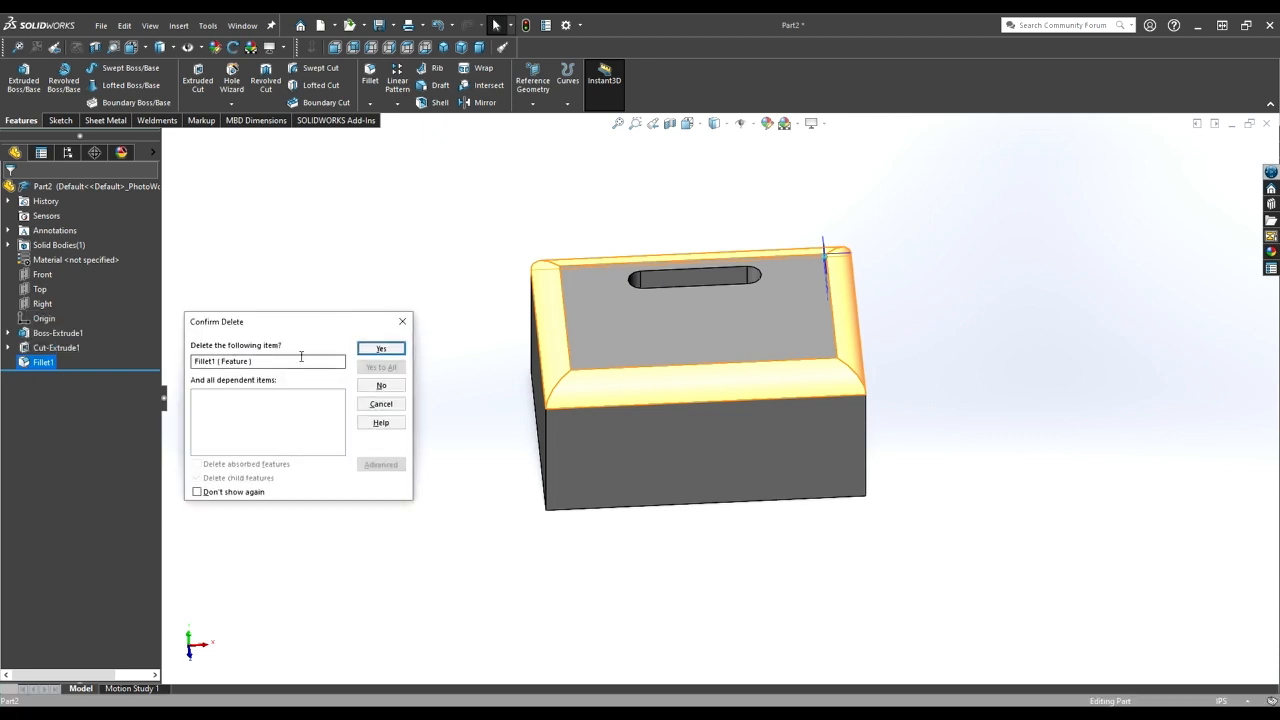
left_click(377, 348)
Step: Start a Chamfer on the short top edge at the slotted block's end and set its distance to 0.5 in
key("ctrl+7")
left_click(368, 104)
left_click(385, 136)
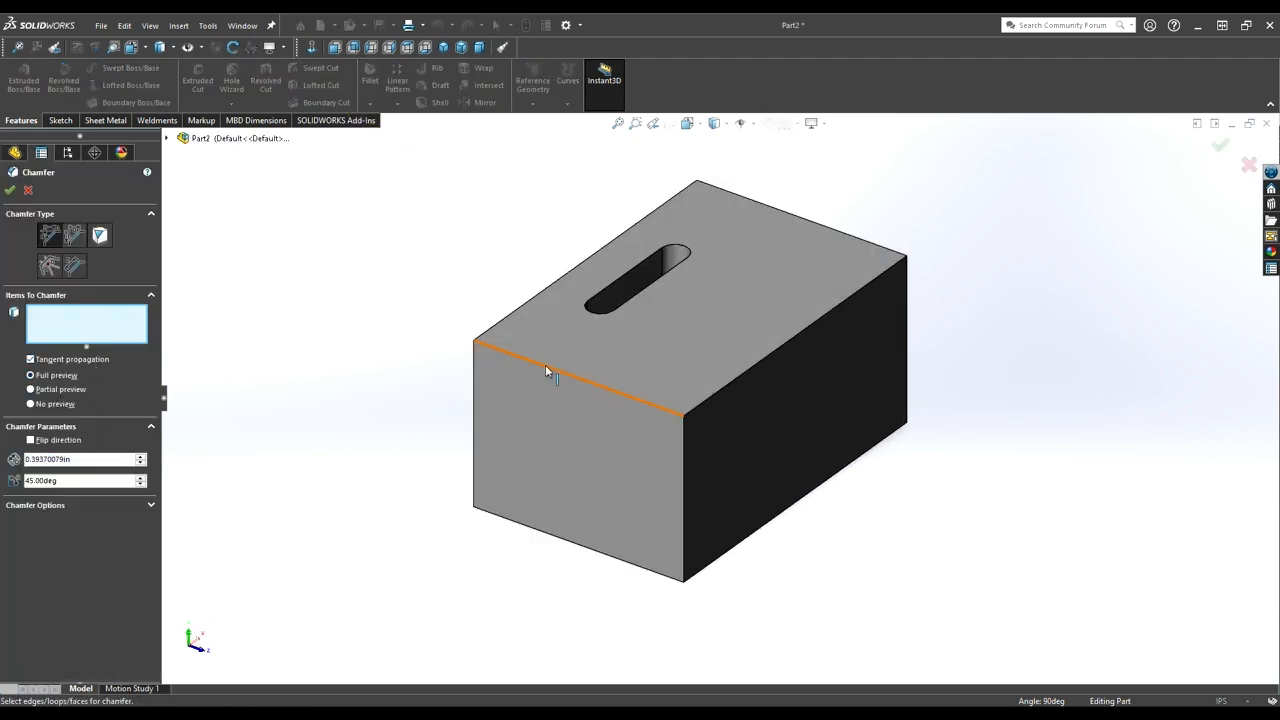
left_click(545, 365)
middle_click_drag(521, 366, 611, 318)
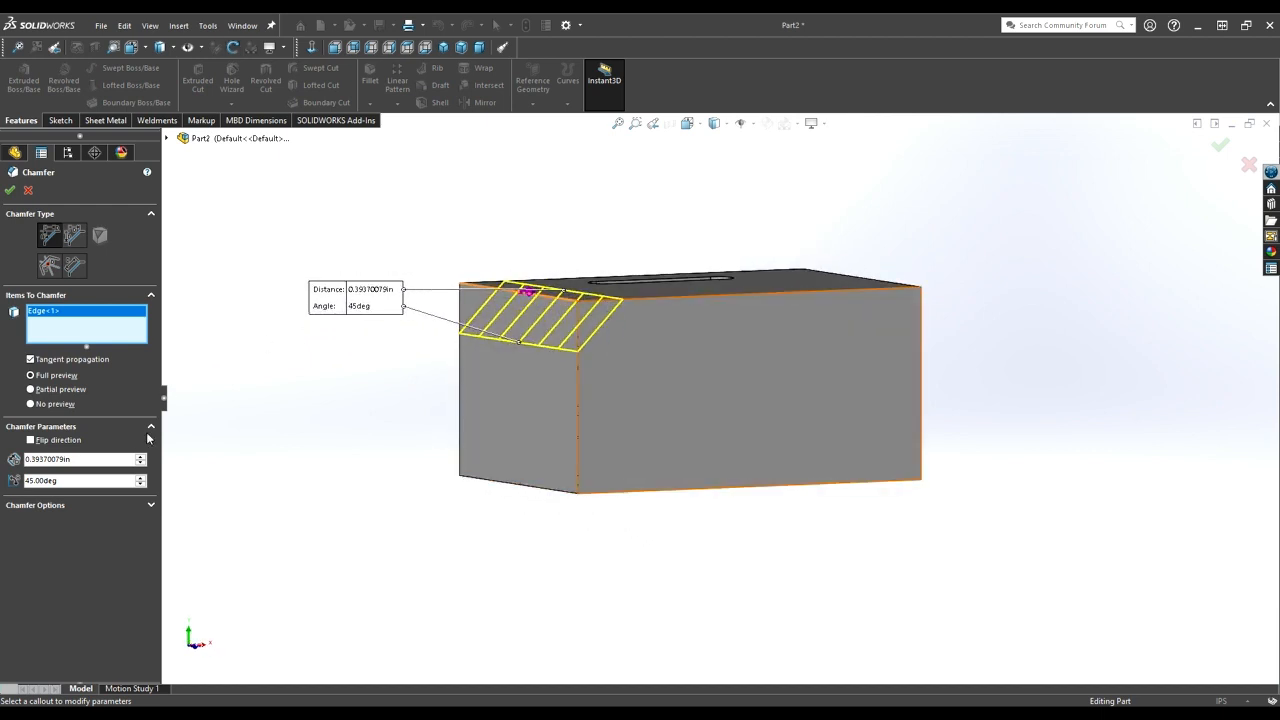
left_click_drag(77, 458, 22, 461)
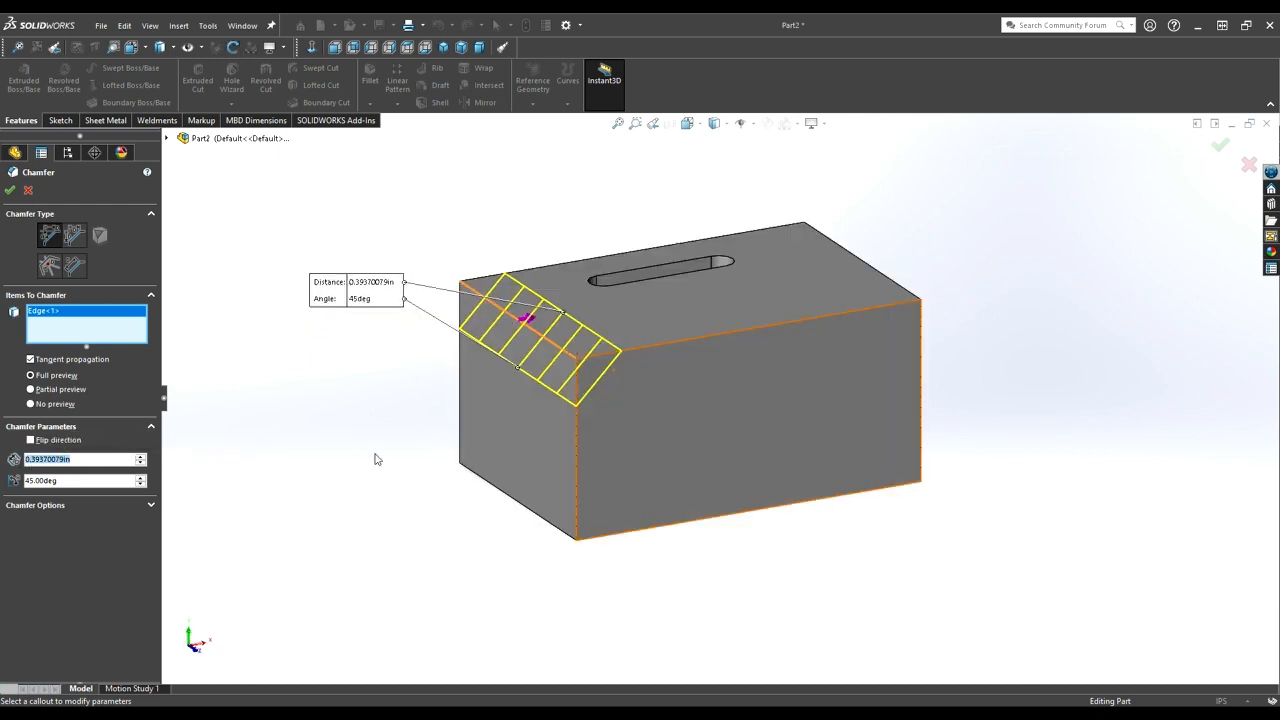
type("5")
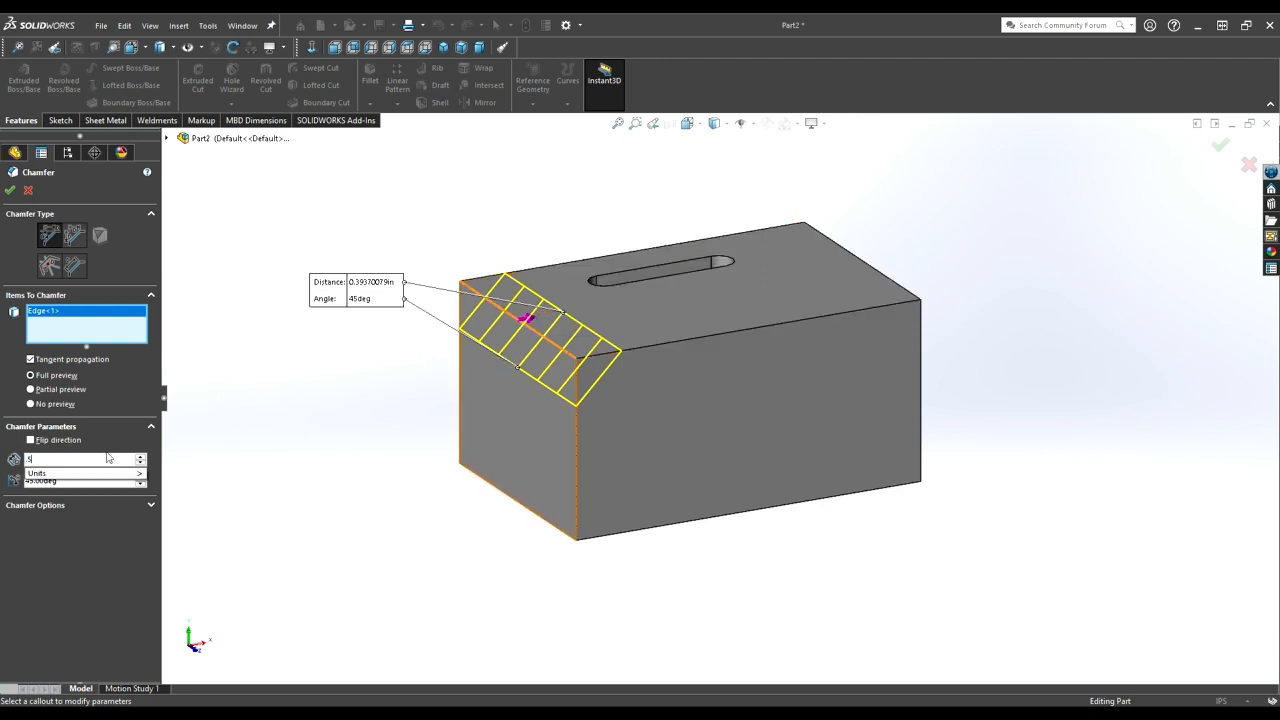
key("Return")
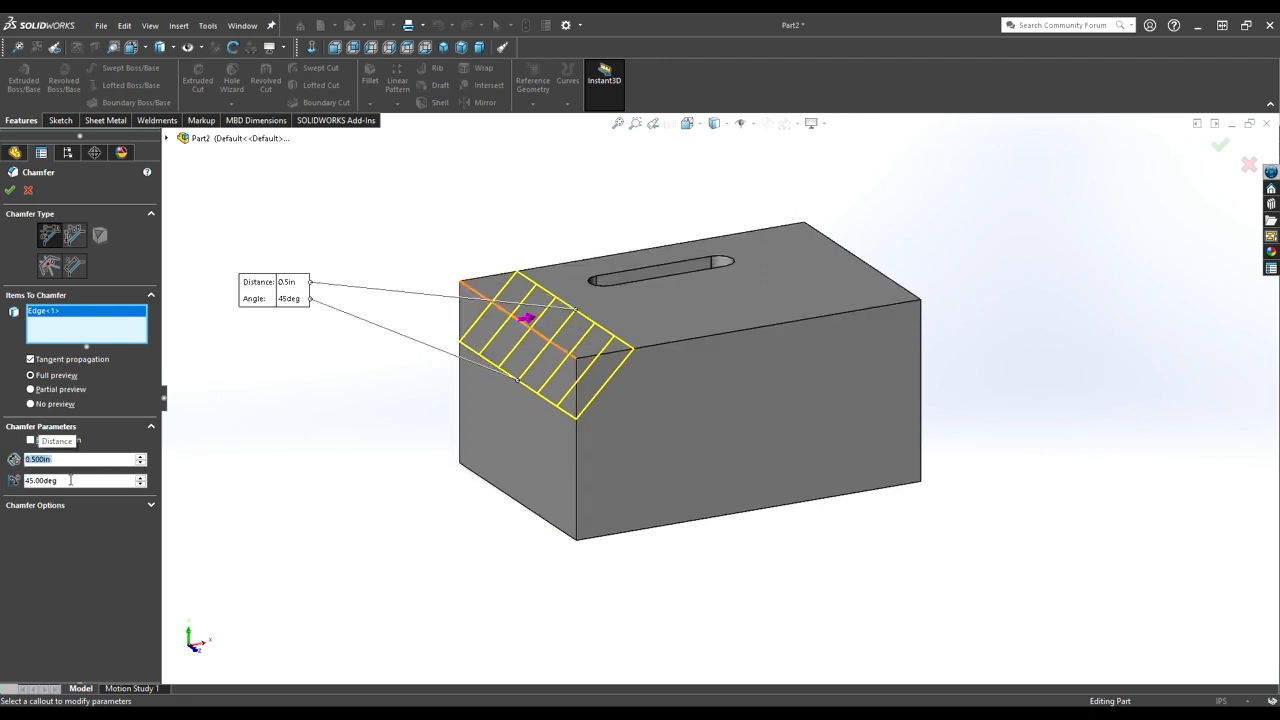
Step: Try steeper chamfer angles up to about 61 degrees and return the angle to 45 degrees
left_click(141, 477)
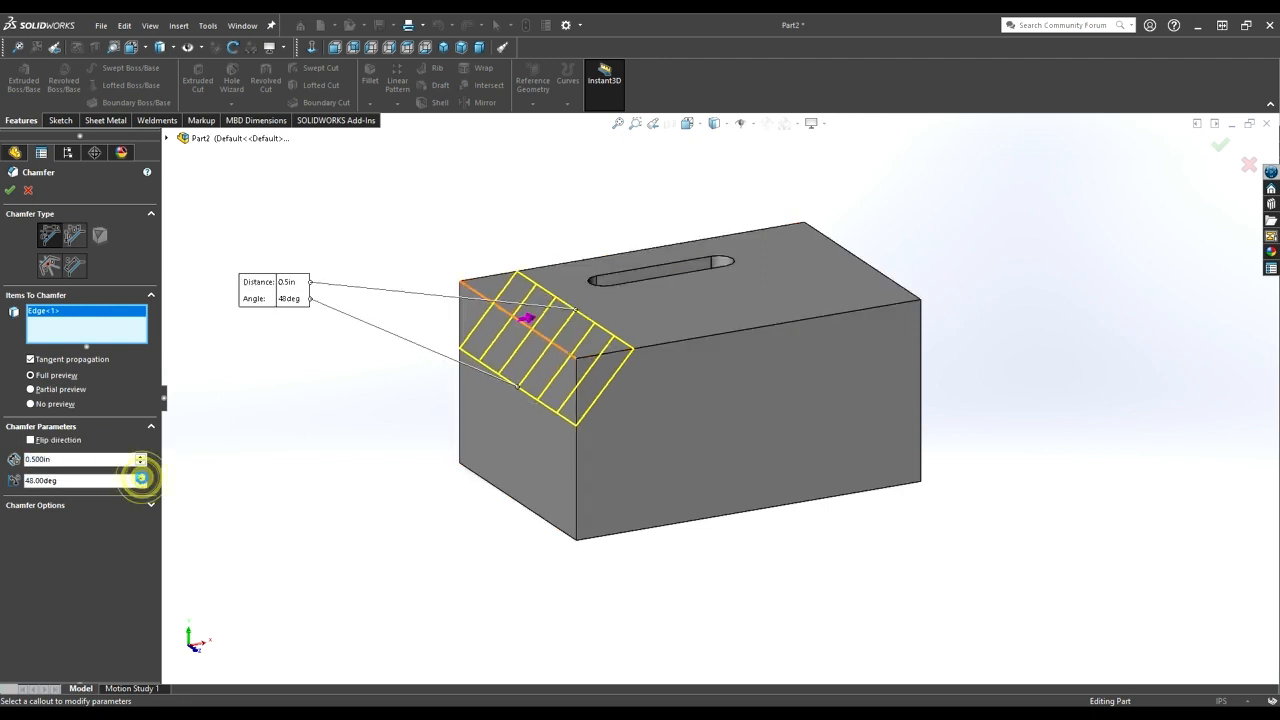
left_click(141, 478)
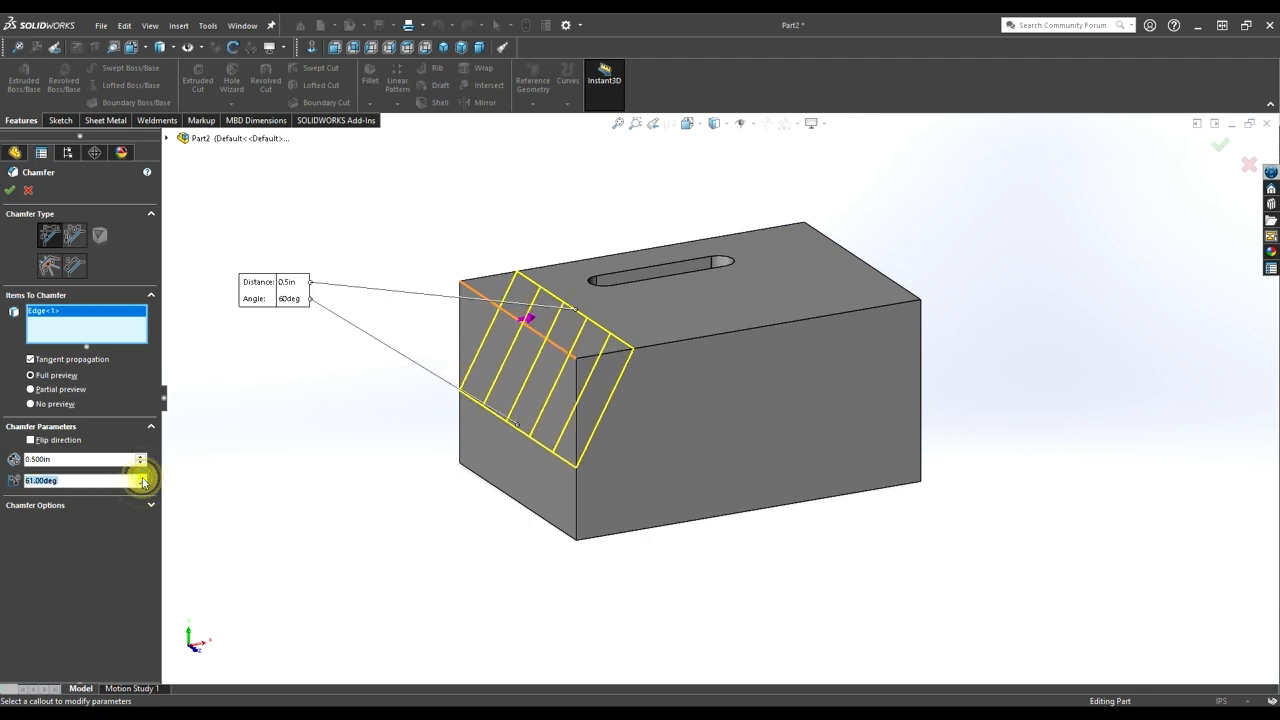
left_click(141, 485)
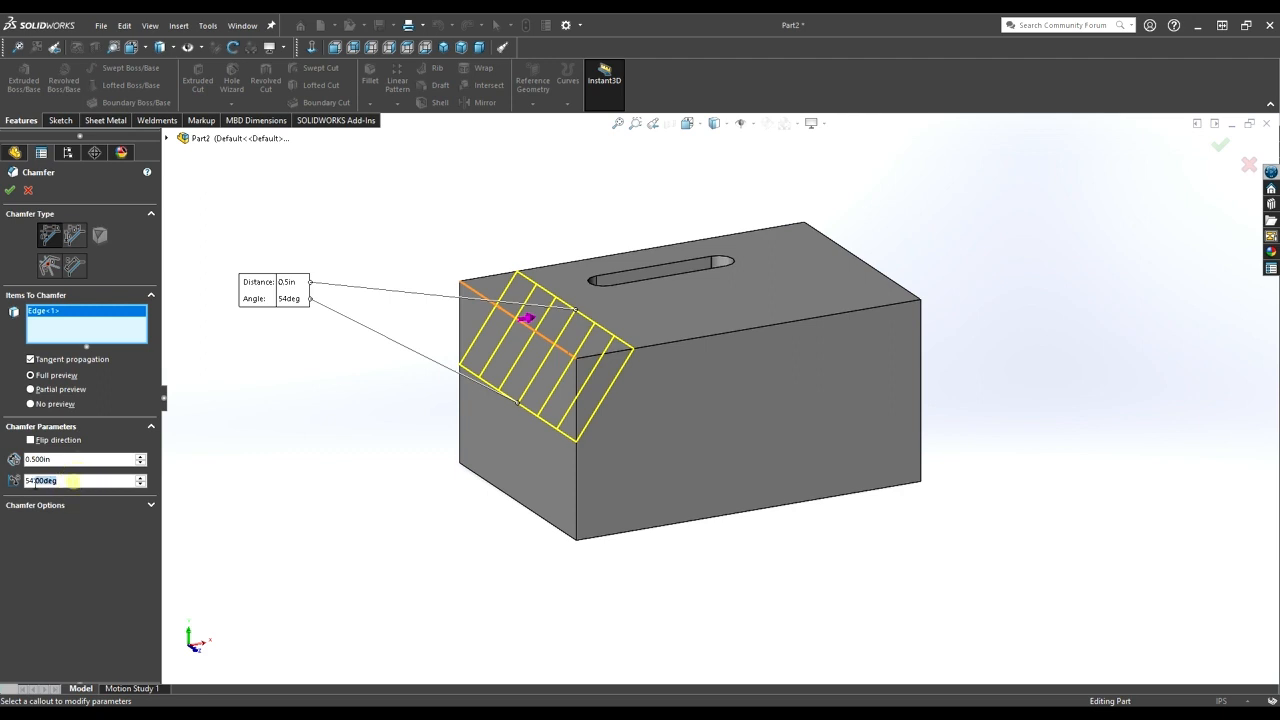
type("45")
key("Return")
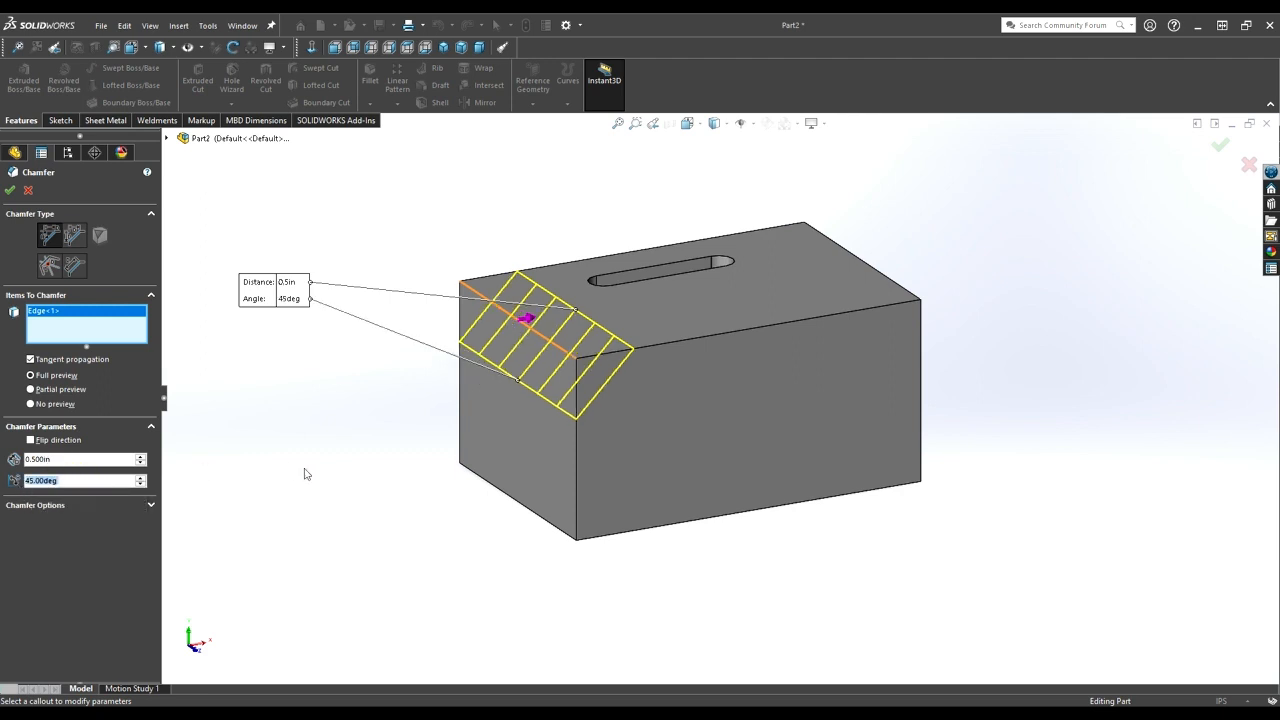
Step: Create the chamfer on the block's end edge and inspect the sloped face
left_click(10, 190)
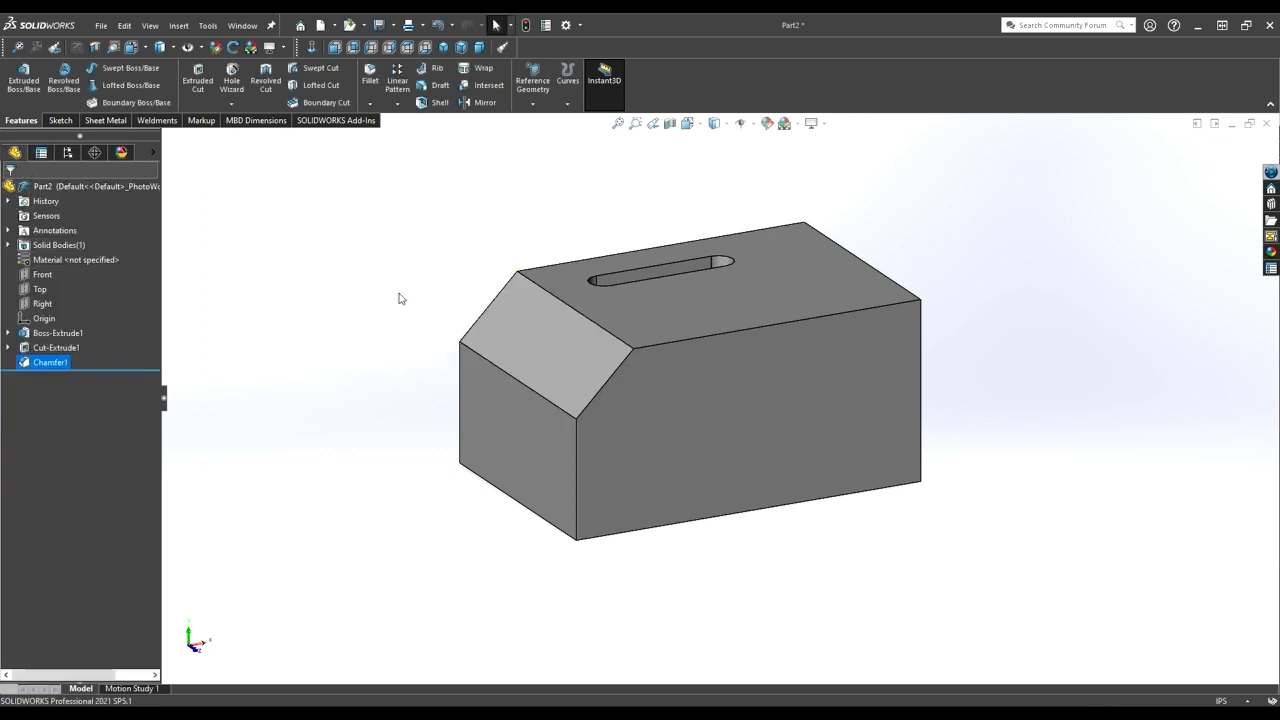
middle_click_drag(503, 346, 479, 314)
scroll(479, 314, "up", 5)
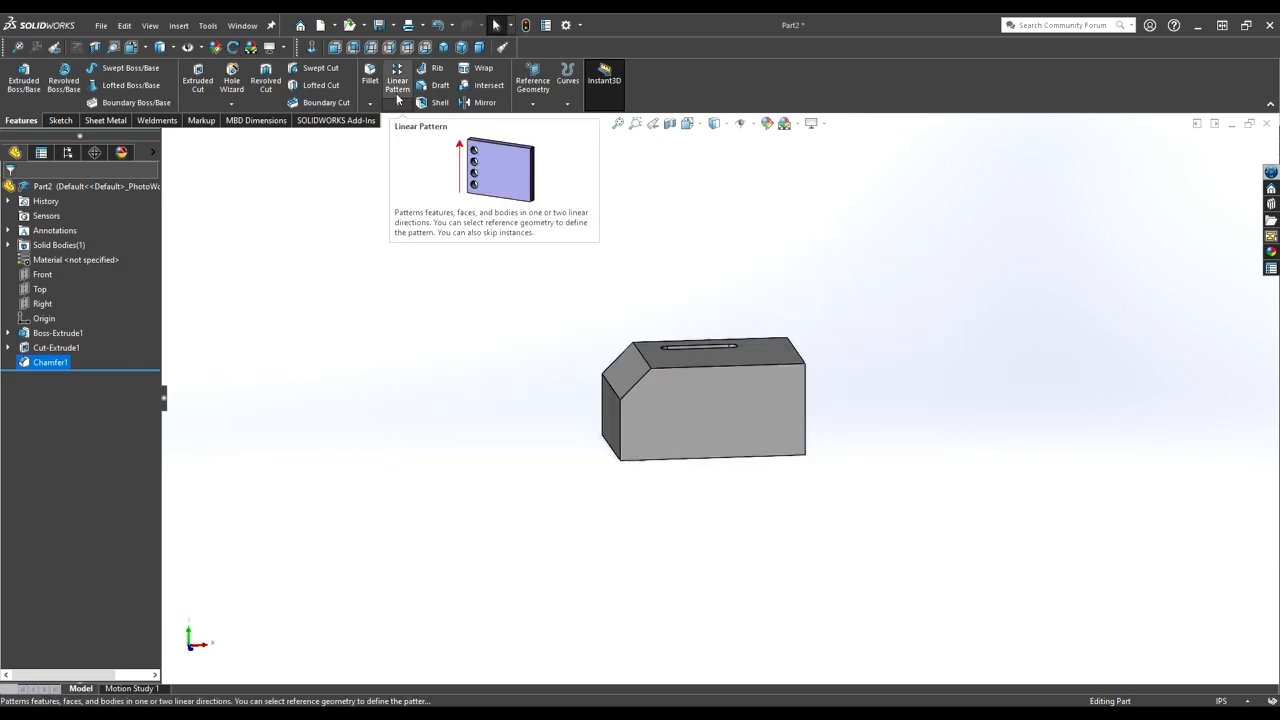
Step: Start a Linear Pattern, remove the chamfer from its features, and use the long front bottom edge as Direction 1
left_click(398, 105)
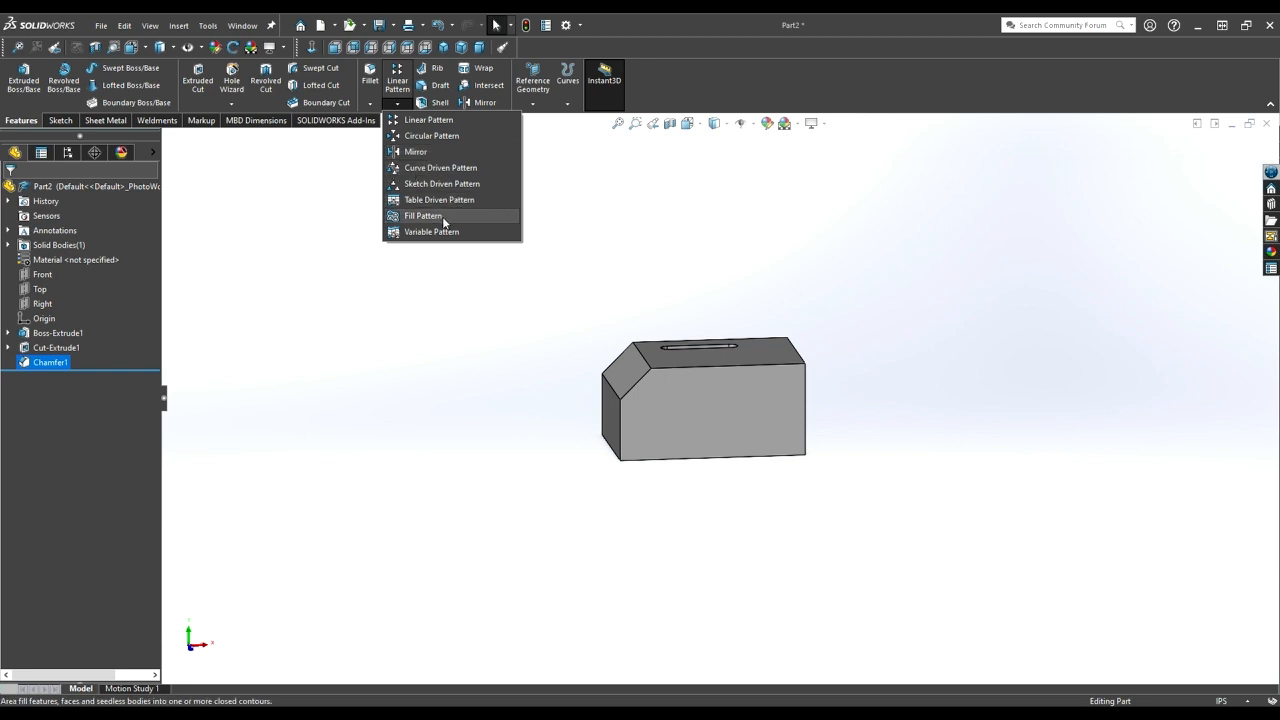
left_click(427, 124)
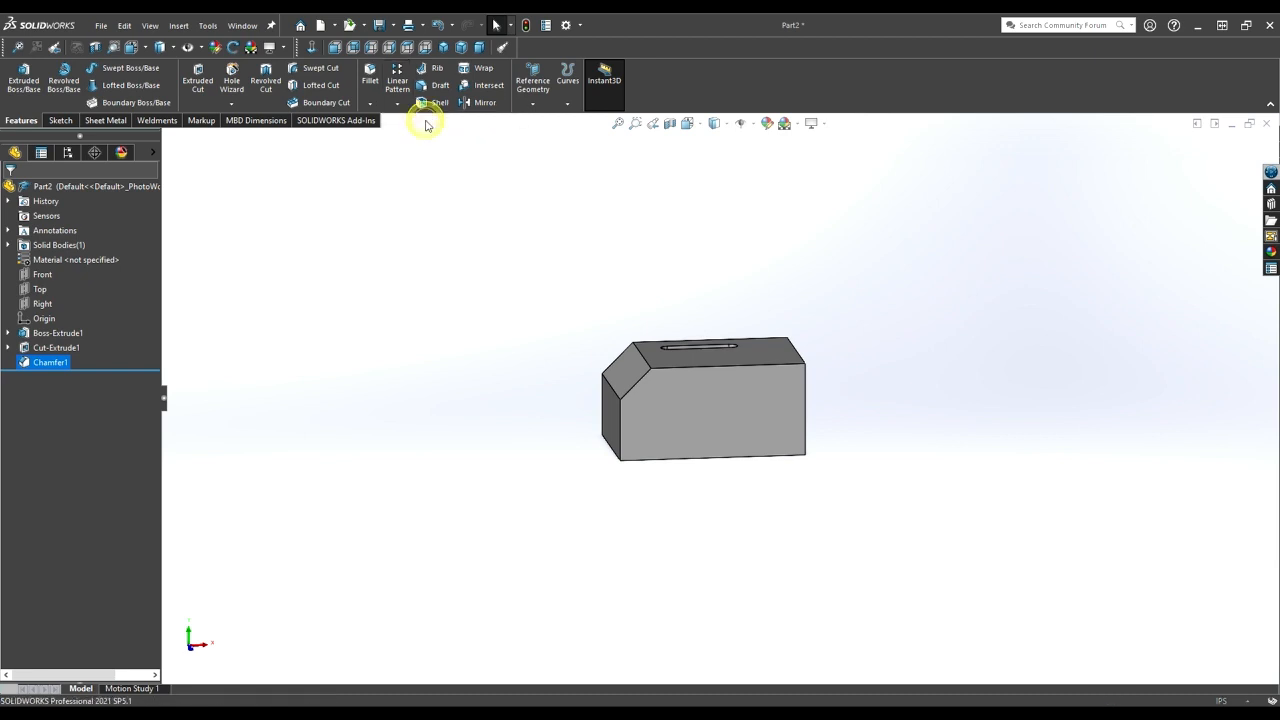
middle_click_drag(691, 277, 686, 333)
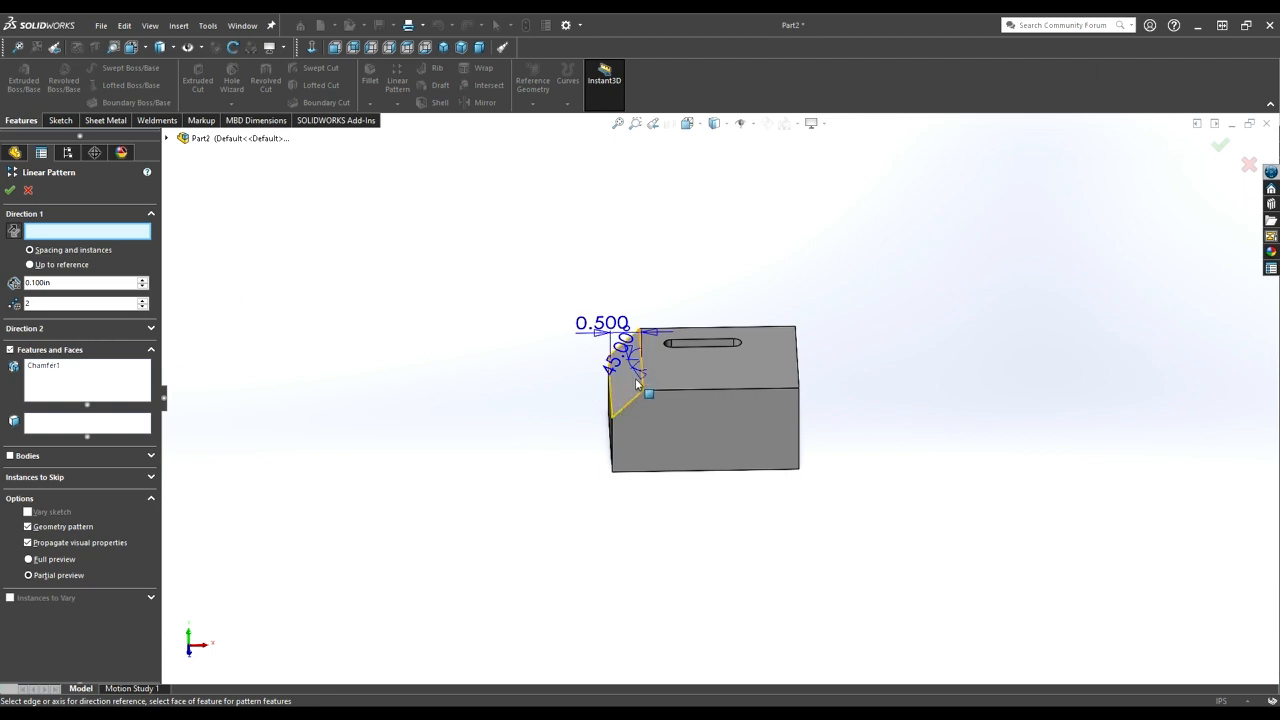
left_click(46, 367)
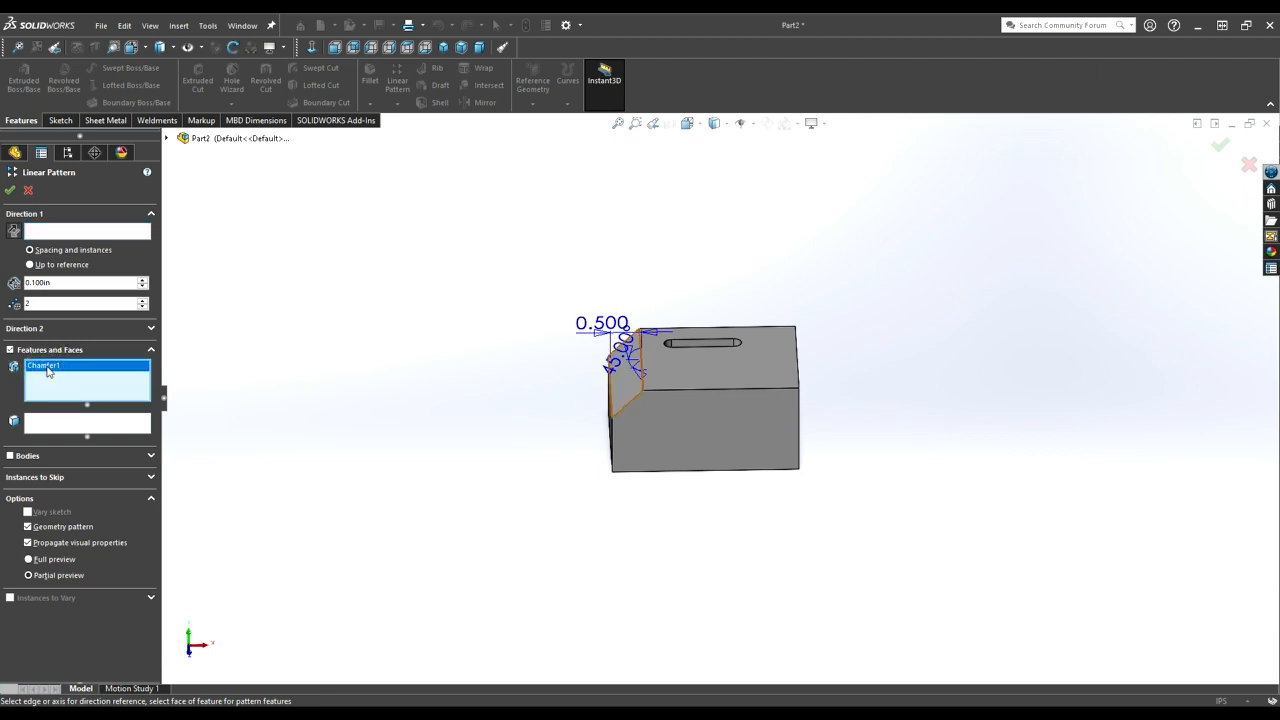
key("Delete")
left_click(68, 234)
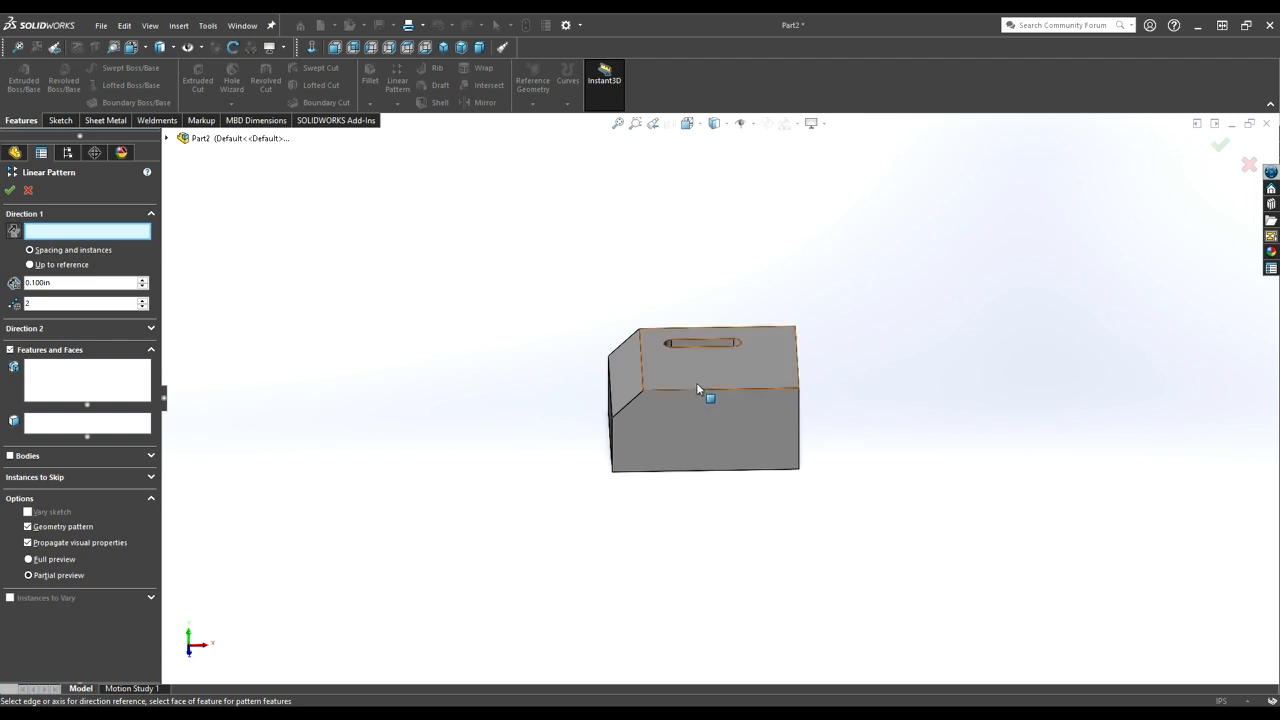
left_click(677, 470)
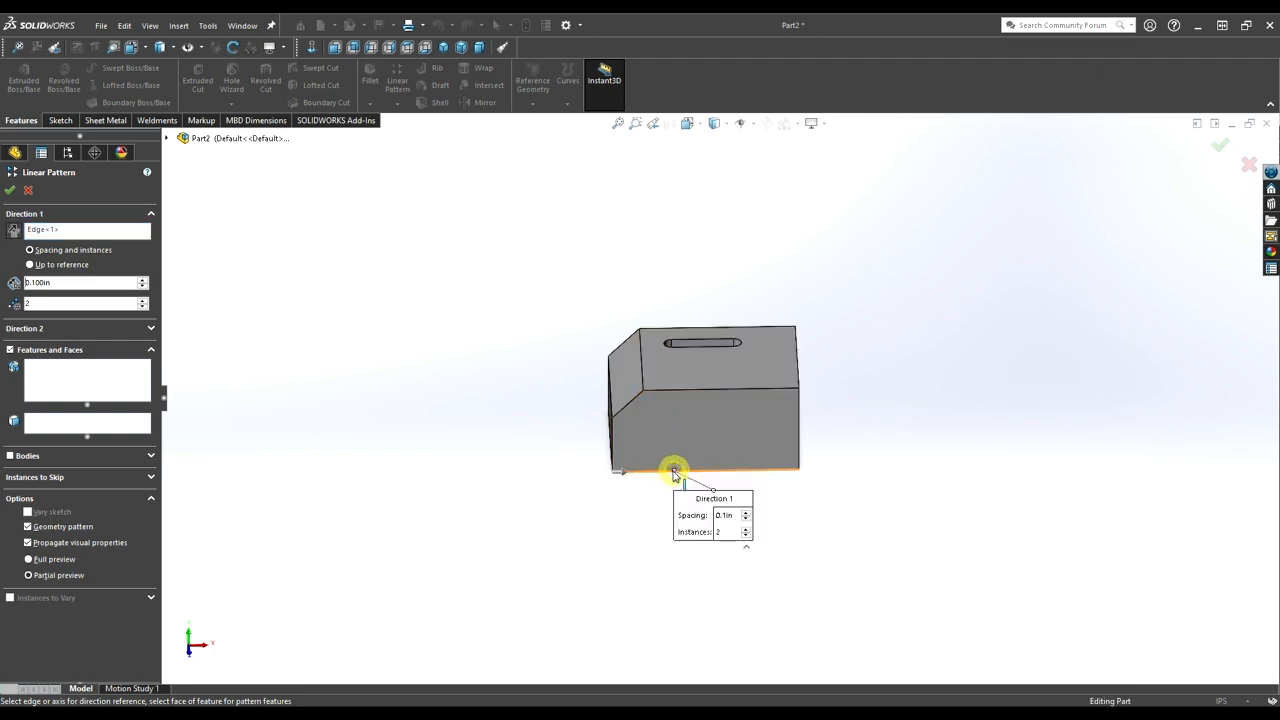
Step: Set the pattern's Direction 1 to a spacing of 5 in and 3 instances
middle_click_drag(632, 472, 646, 405)
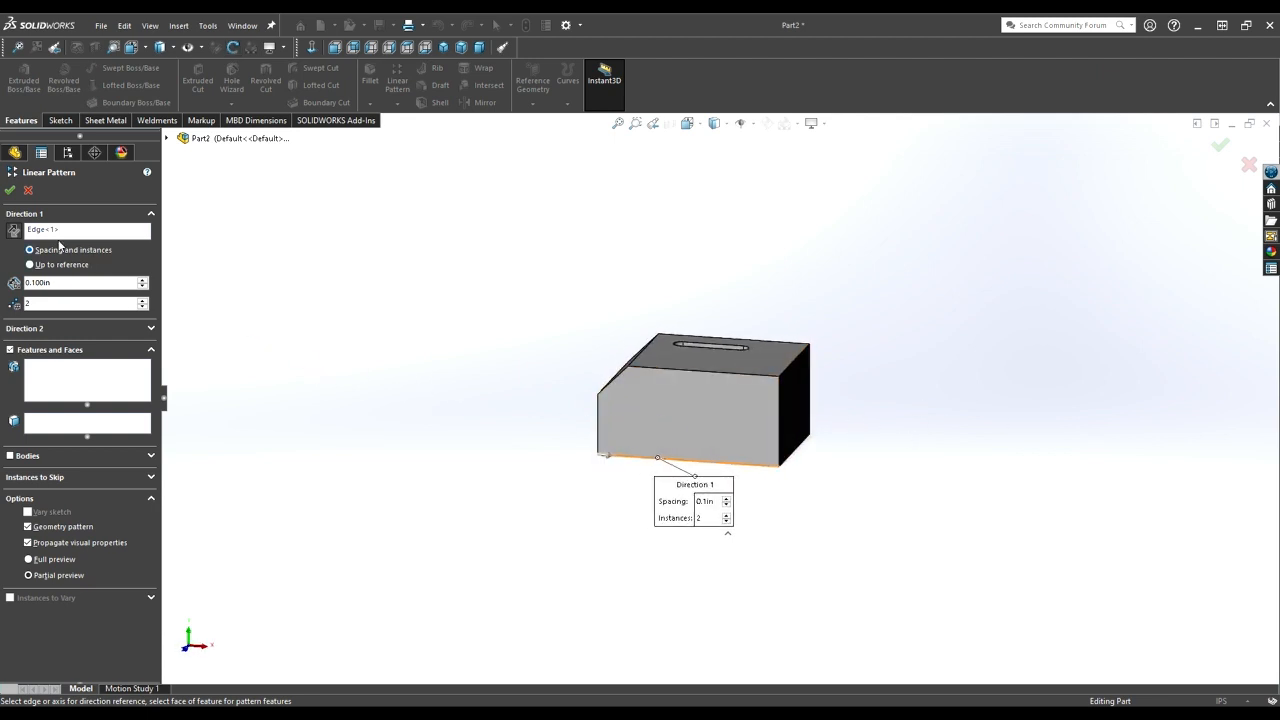
left_click(13, 233)
left_click(13, 233)
type("5")
left_click(124, 260)
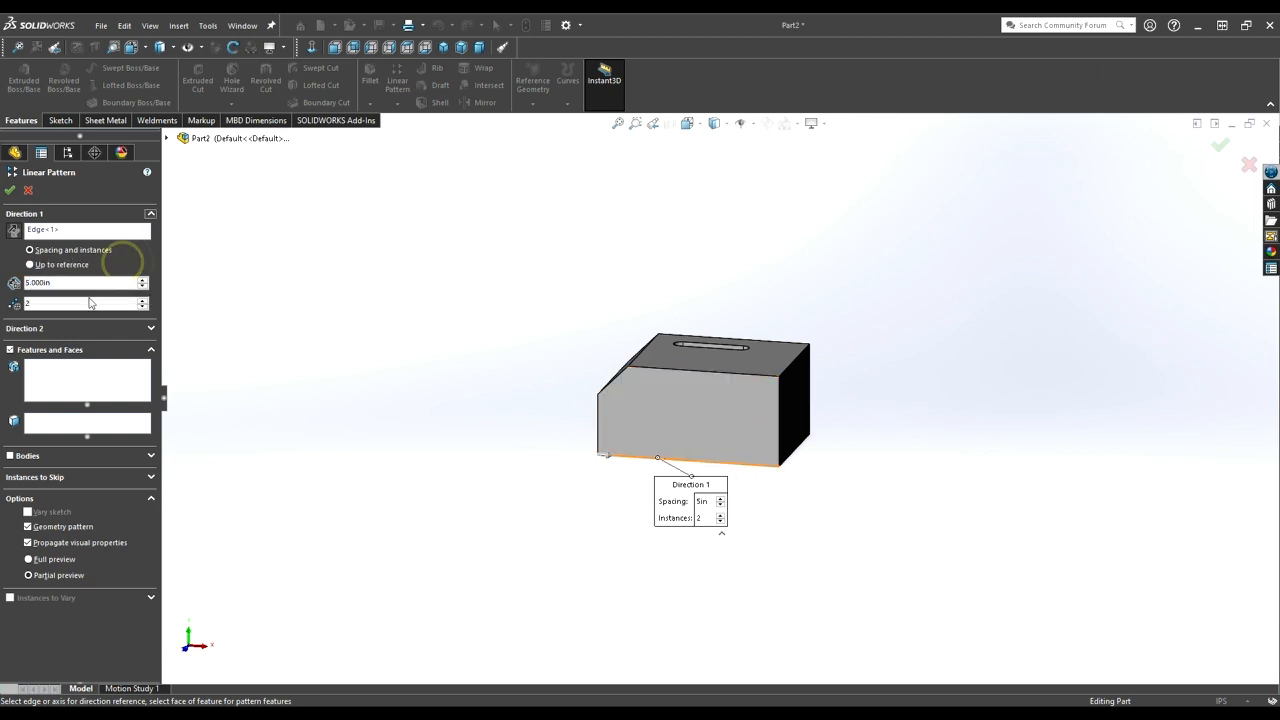
double_click(52, 305)
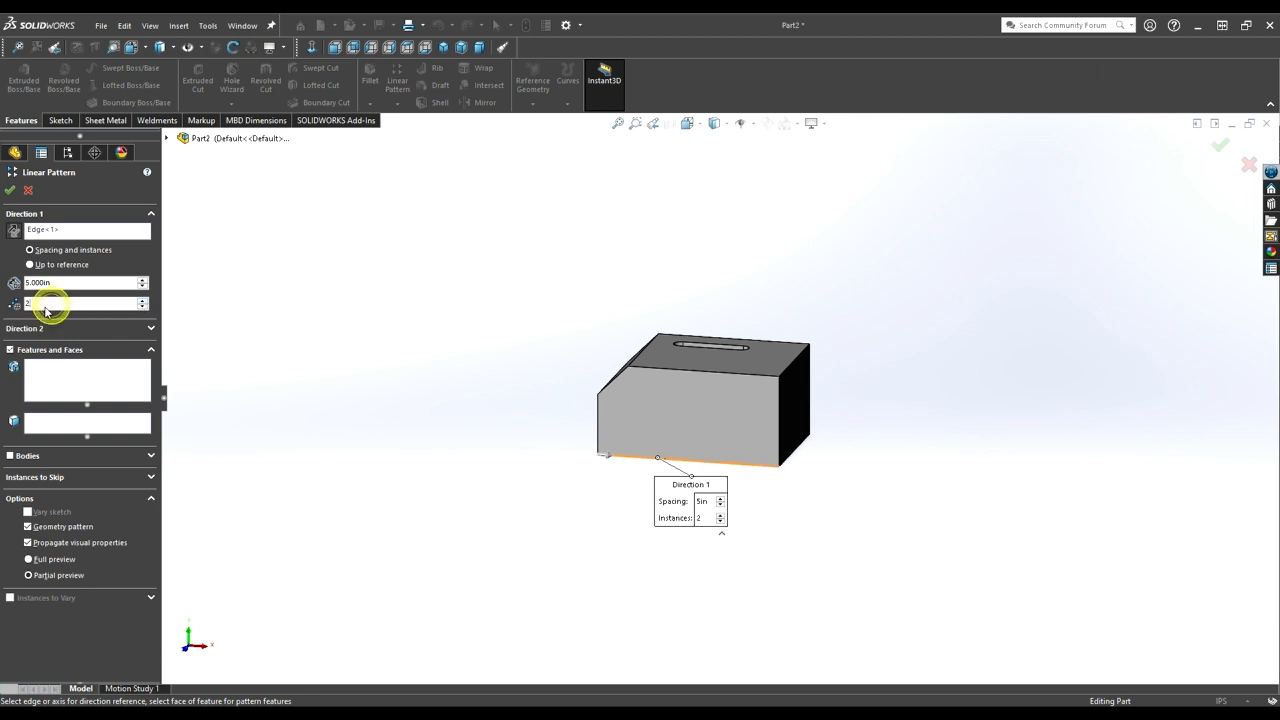
double_click(30, 303)
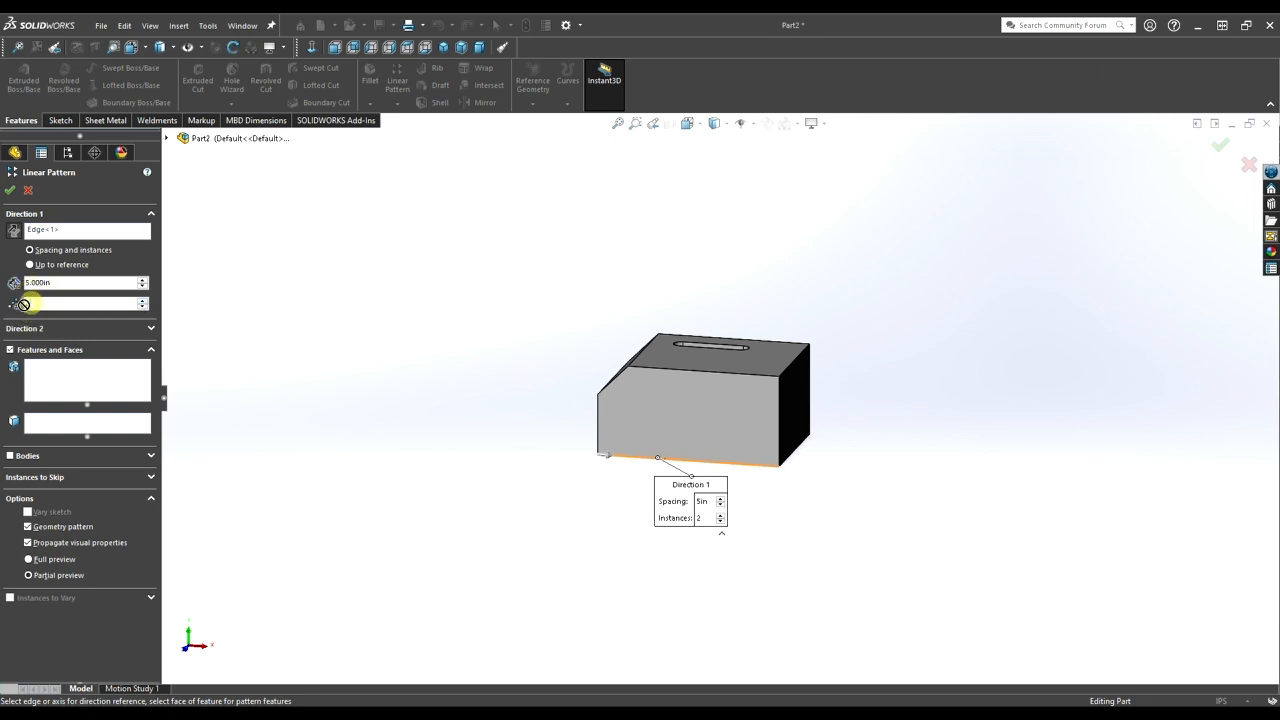
type("3")
Step: Pick the slot's flat inner wall face as a reference in the linear pattern
middle_click_drag(716, 408, 707, 340)
scroll(707, 338, "down", 3)
left_click(707, 338)
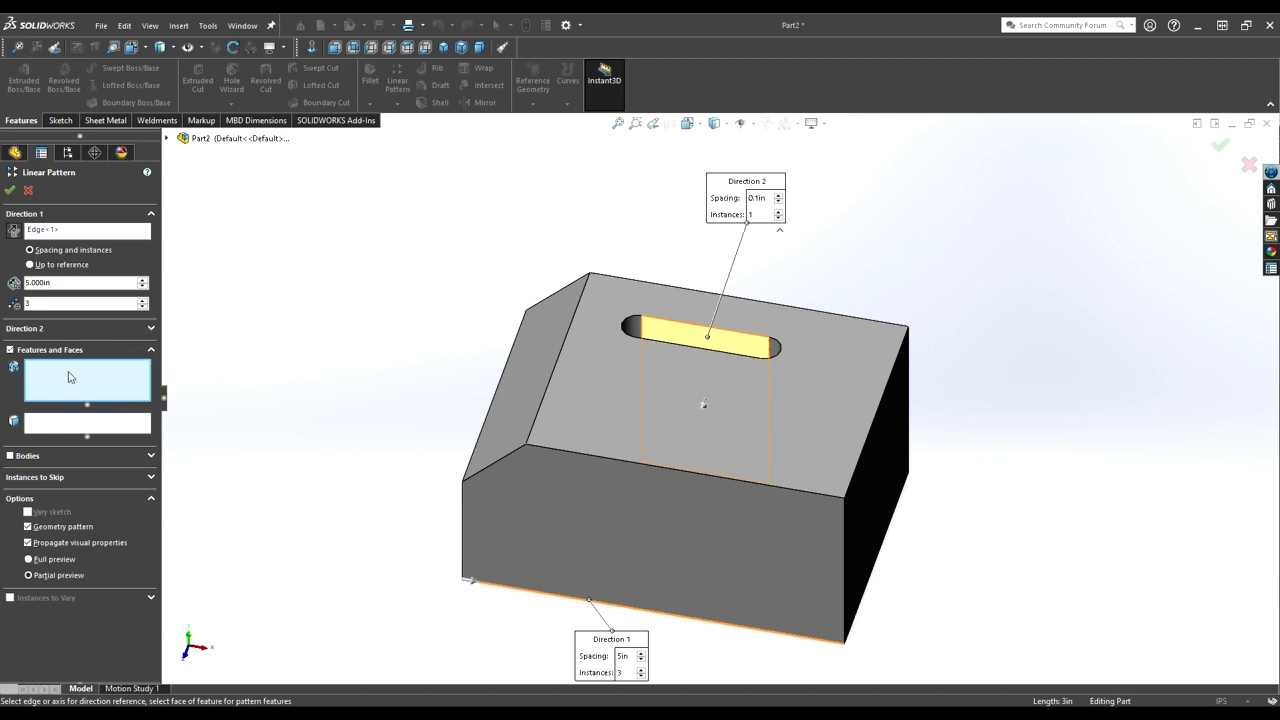
Step: Switch the pattern from features and faces to bodies, select the whole block body, and create the pattern
left_click(10, 349)
left_click(10, 371)
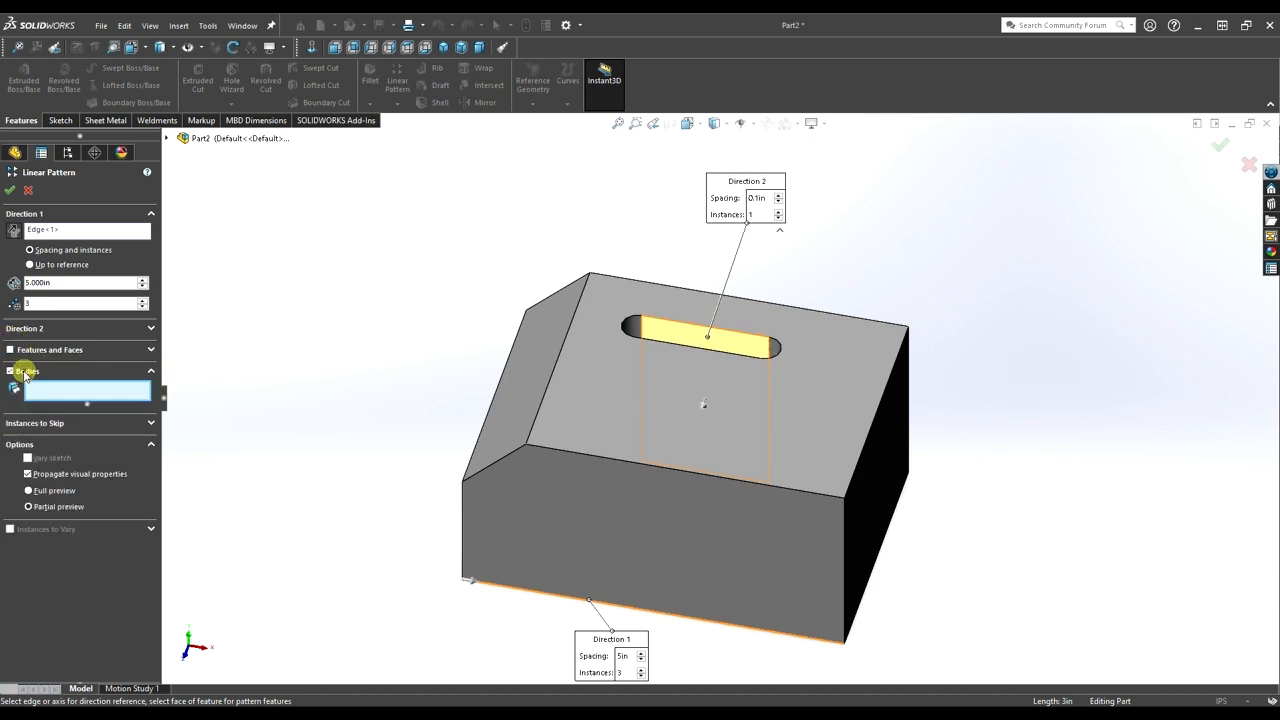
left_click(600, 403)
scroll(690, 415, "up", 5)
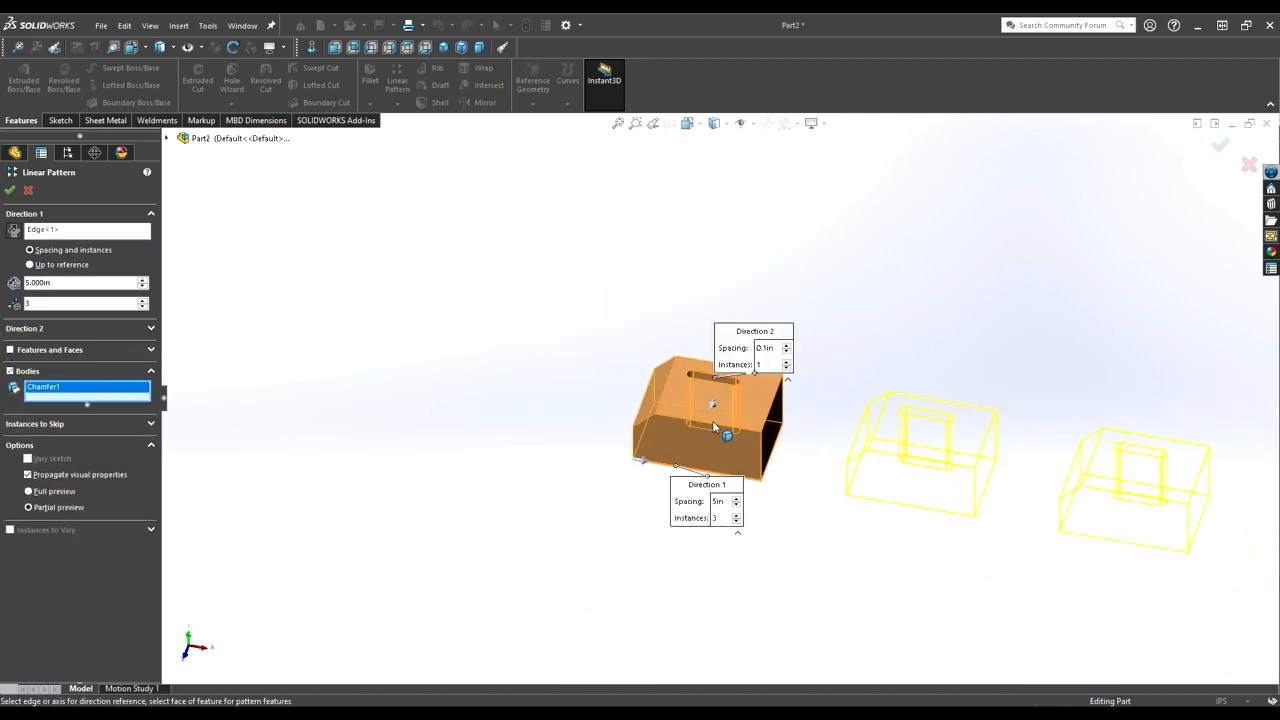
scroll(808, 417, "down", 5)
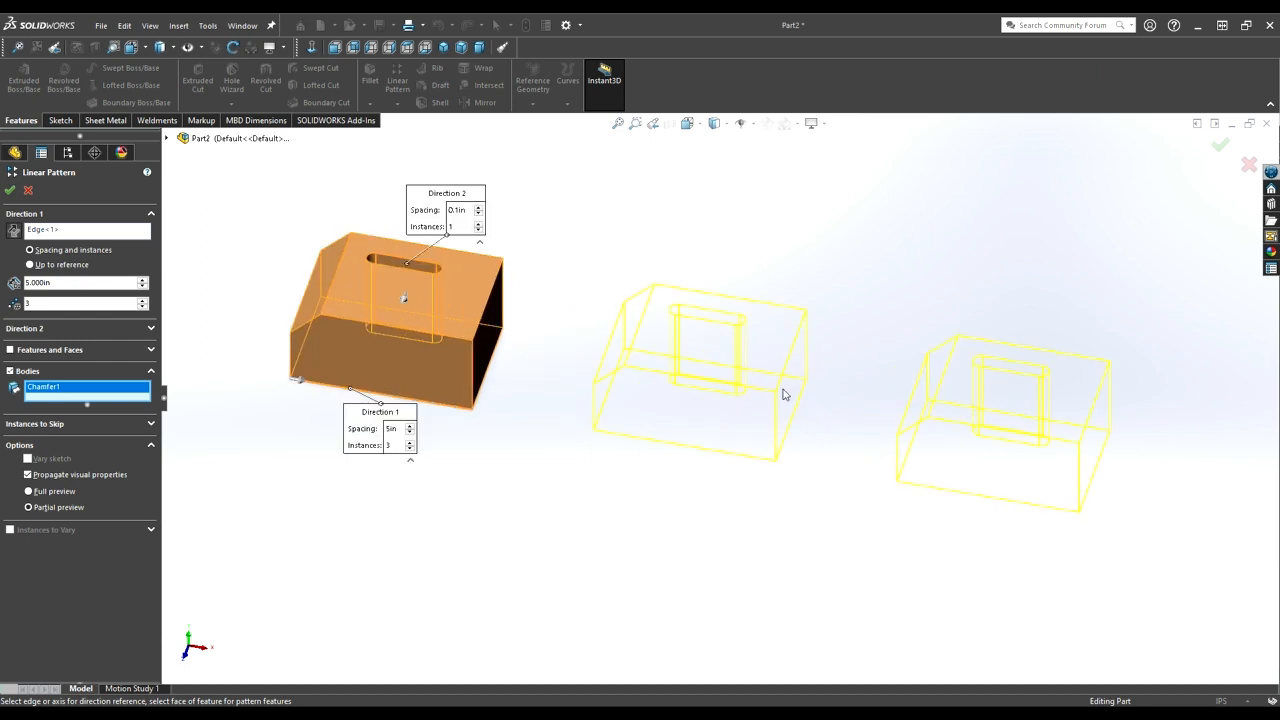
left_click(10, 190)
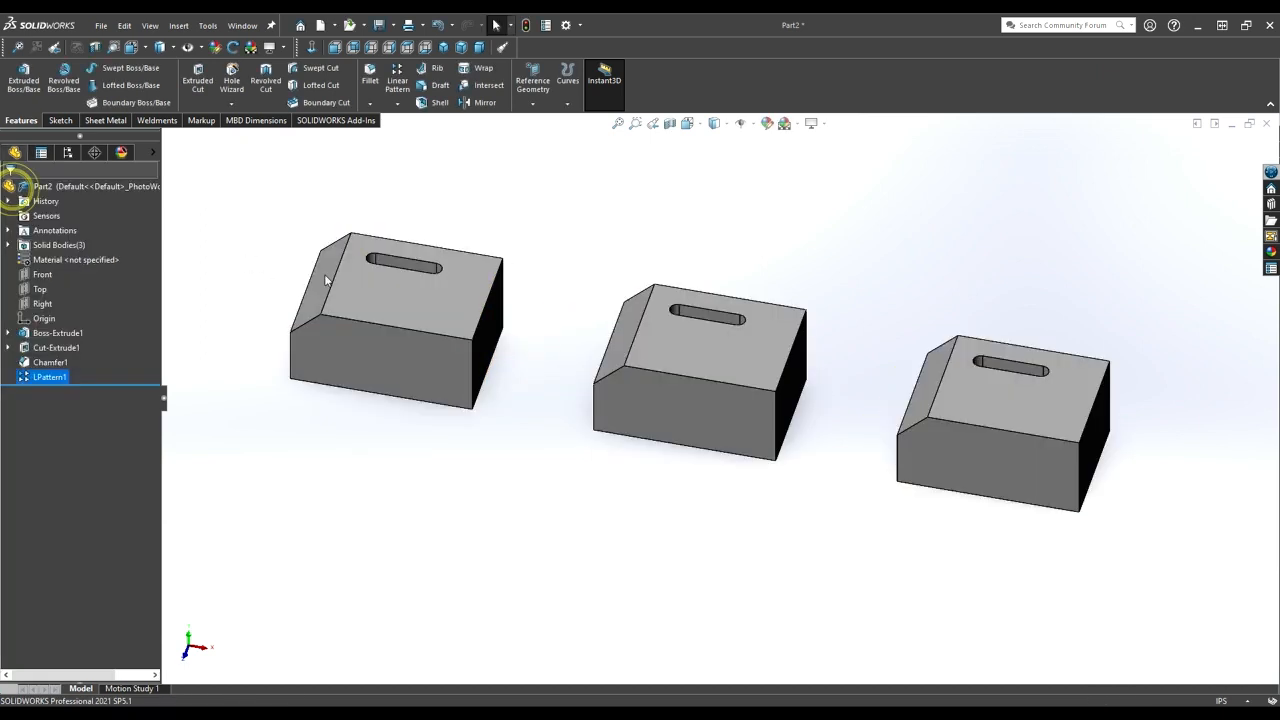
Step: Save the patterned part as a SOLIDWORKS Part file named BLOCK
scroll(628, 347, "up", 3)
middle_click_drag(628, 347, 680, 387)
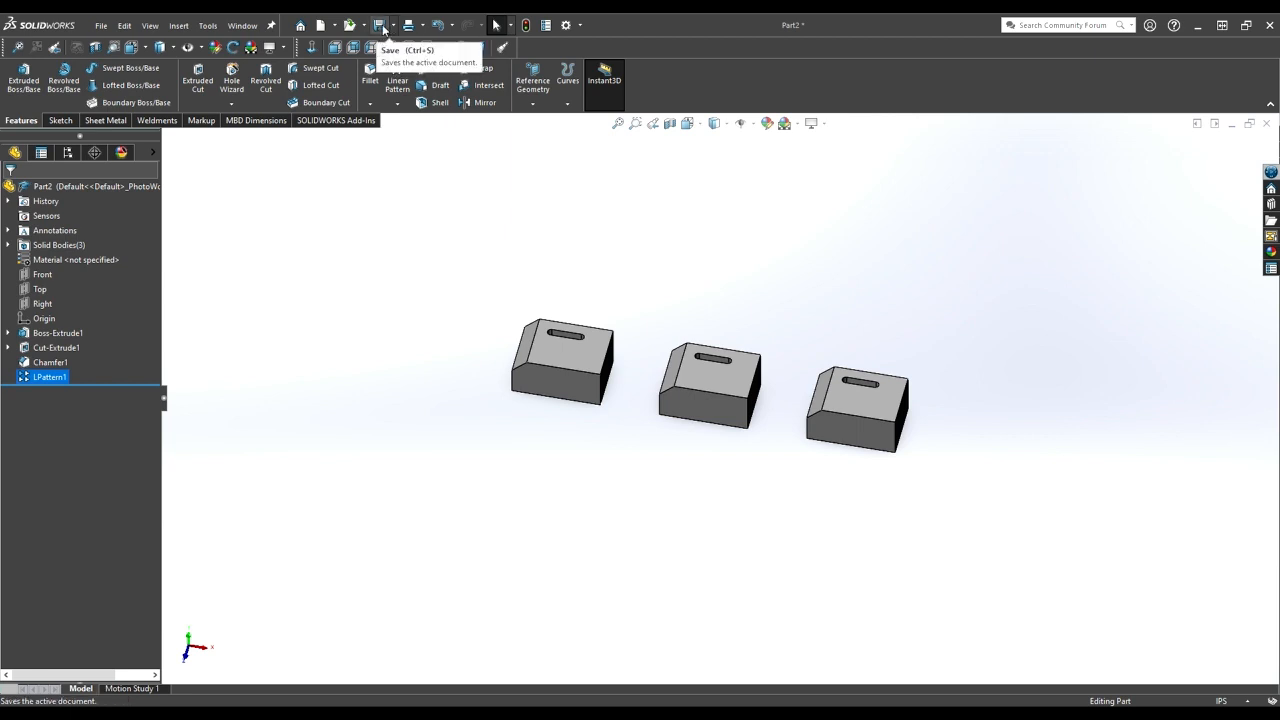
left_click(383, 28)
type("BLOCK")
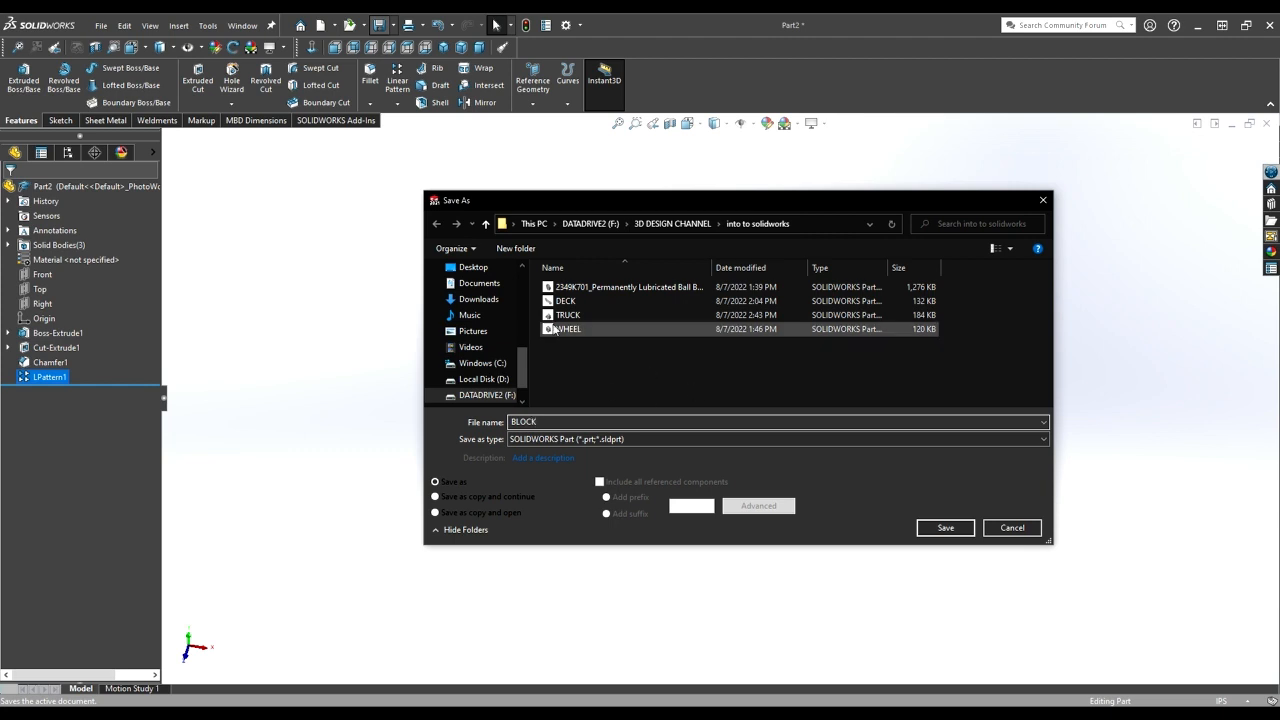
left_click(944, 527)
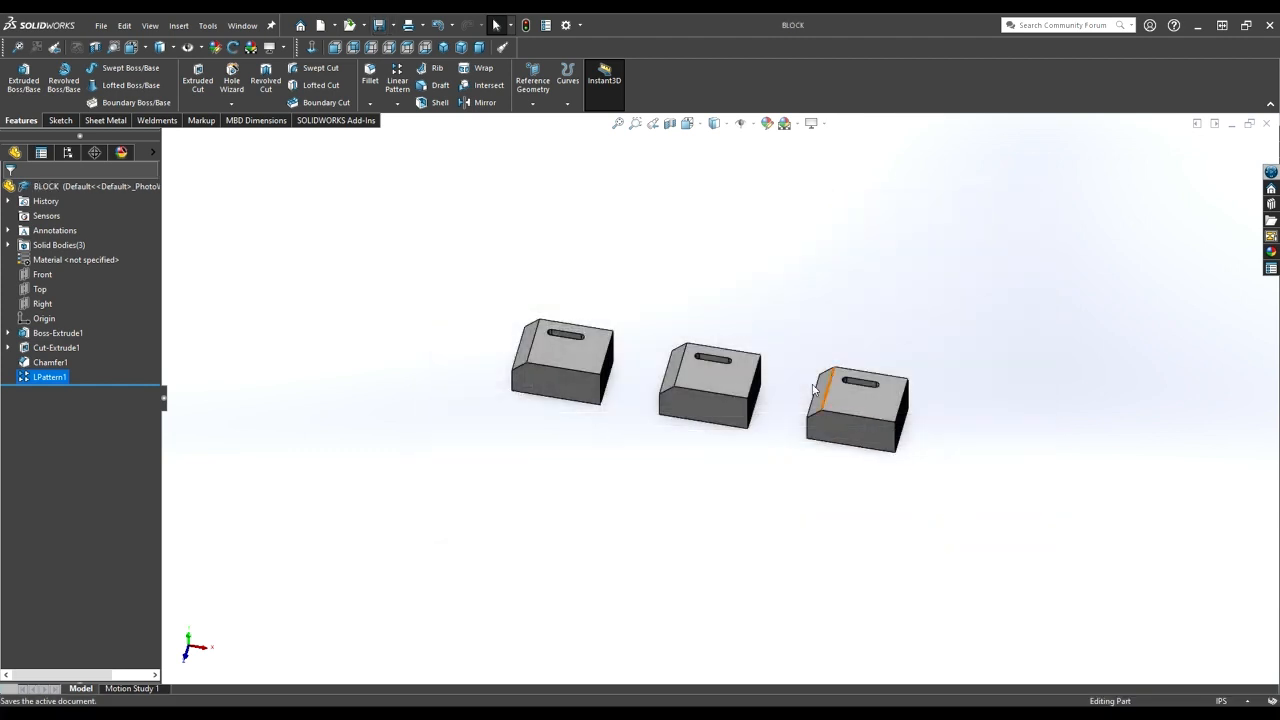